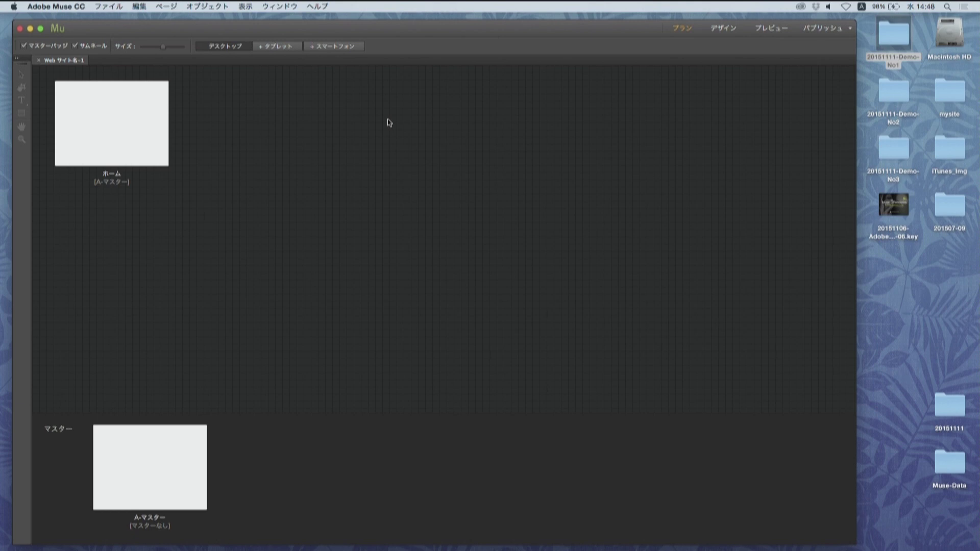
# Open the ホーム page for design and place テキスト.txt in a text frame about 464 px wide and 176 px high
pyautogui.doubleClick(143, 131)
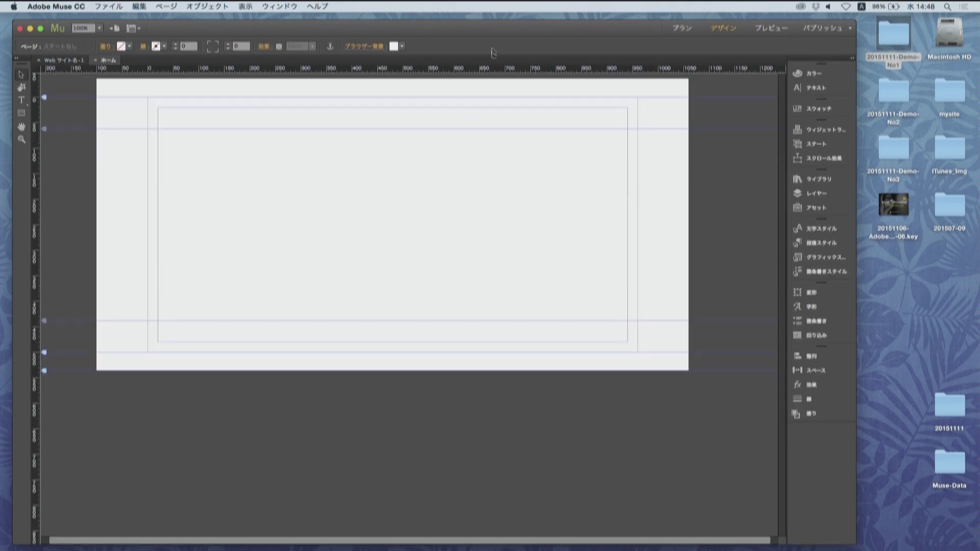
pyautogui.moveTo(489, 31); pyautogui.dragTo(489, 27)
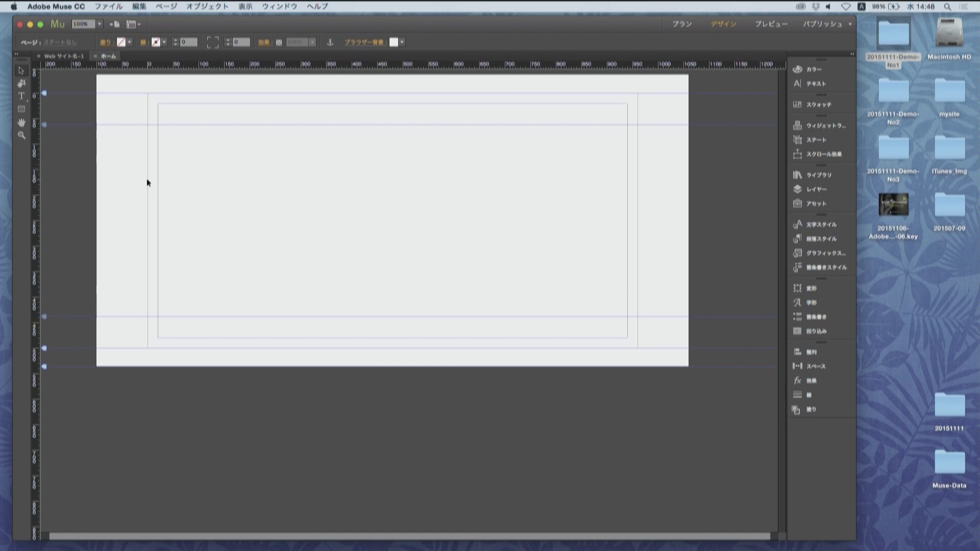
pyautogui.click(106, 7)
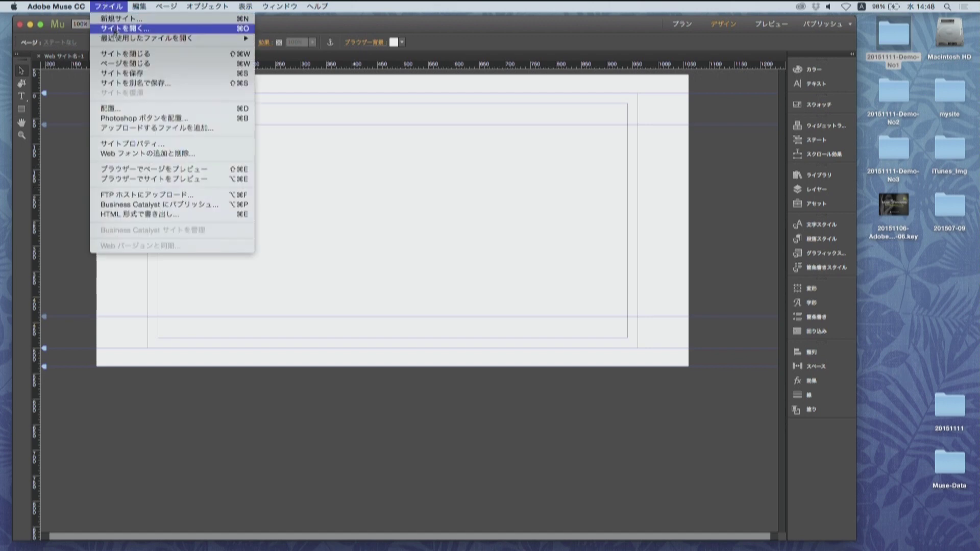
pyautogui.click(120, 106)
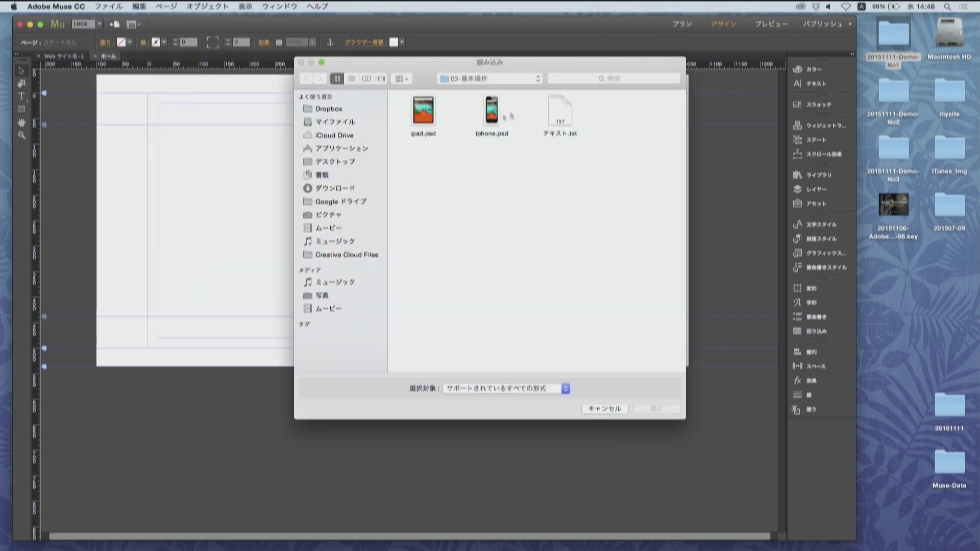
pyautogui.click(561, 114)
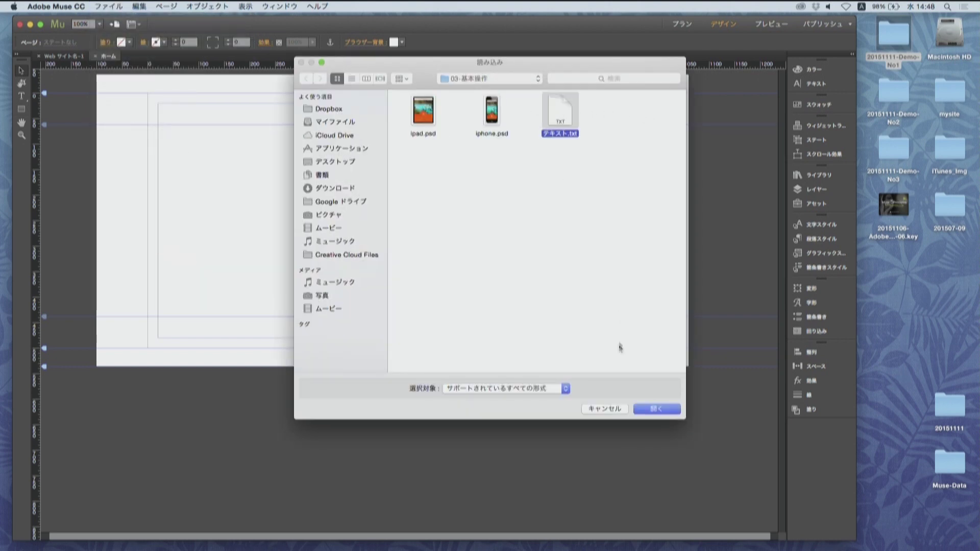
pyautogui.click(649, 411)
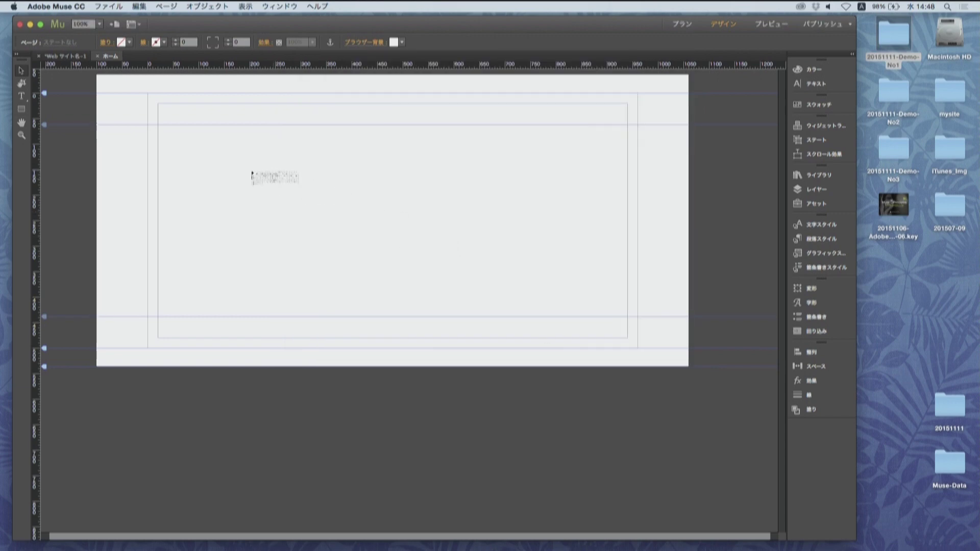
pyautogui.moveTo(228, 148); pyautogui.dragTo(466, 239)
pyautogui.moveTo(339, 175); pyautogui.dragTo(362, 184)
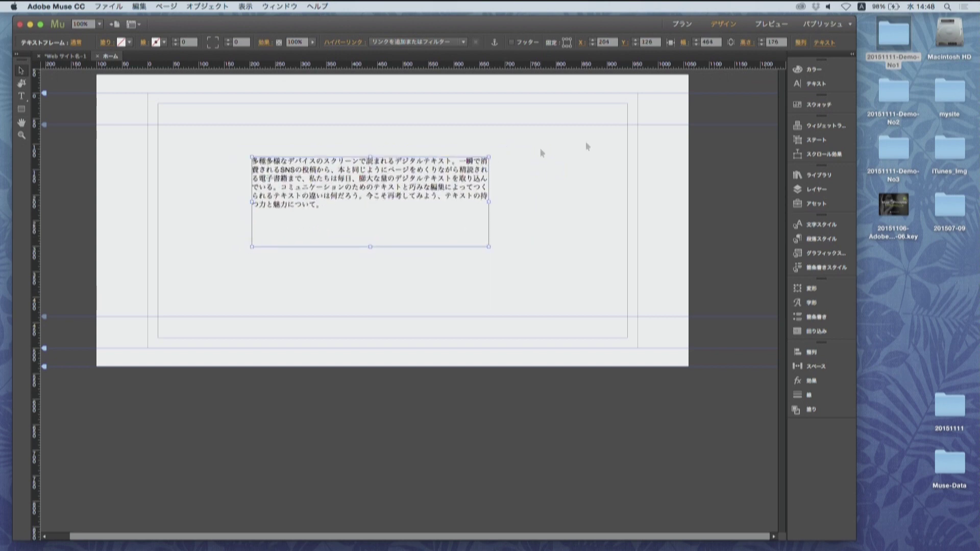
# Set the text frame's font to ヒラギノ角ゴ Pro W3 and its size to 36
pyautogui.click(818, 83)
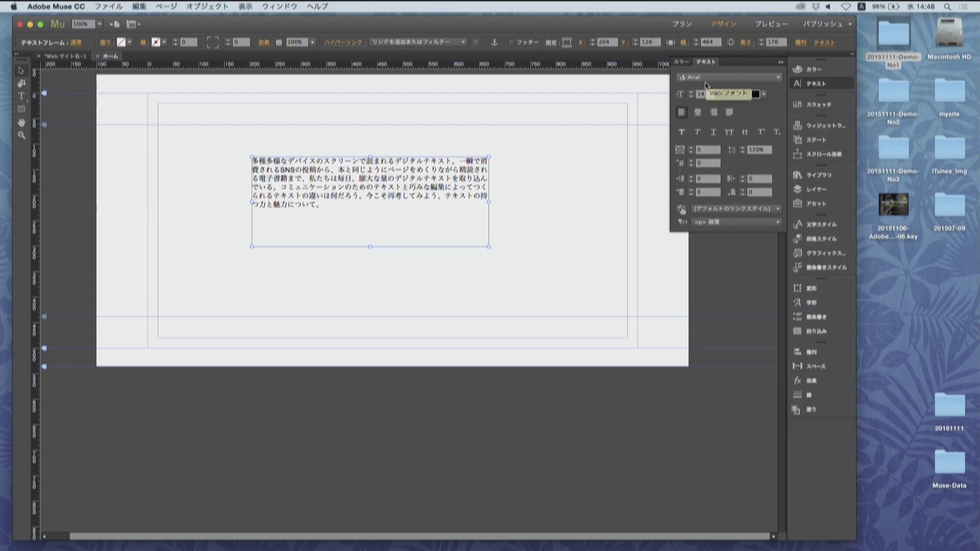
pyautogui.click(707, 78)
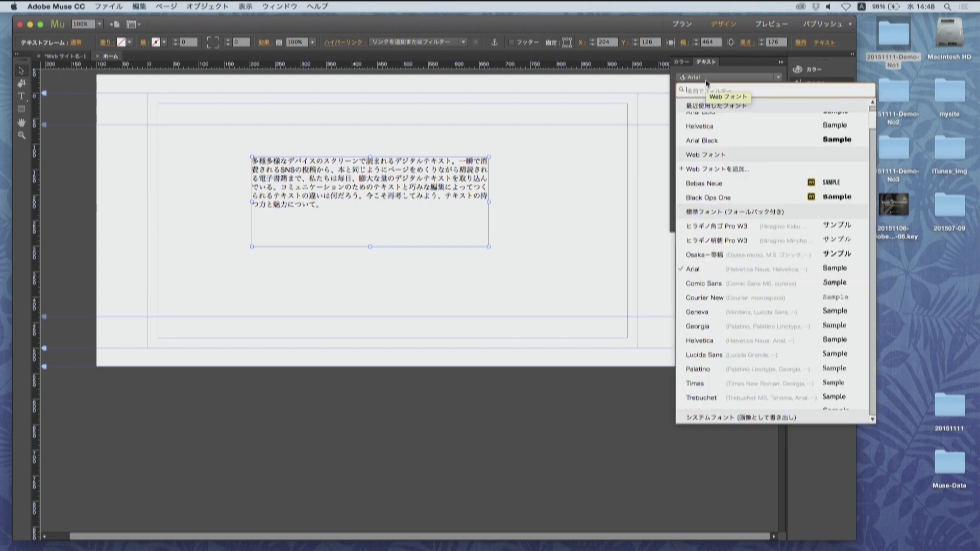
pyautogui.click(719, 227)
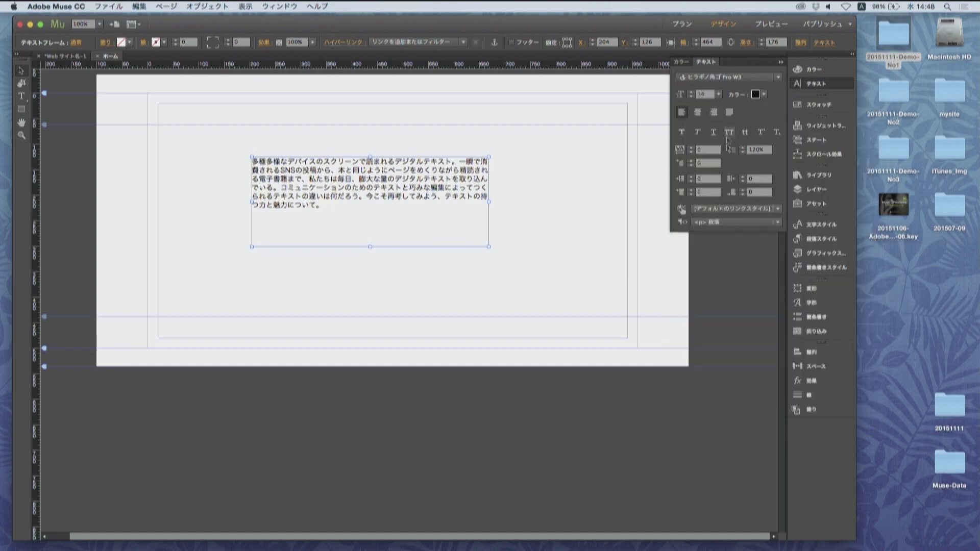
pyautogui.click(717, 96)
pyautogui.click(732, 221)
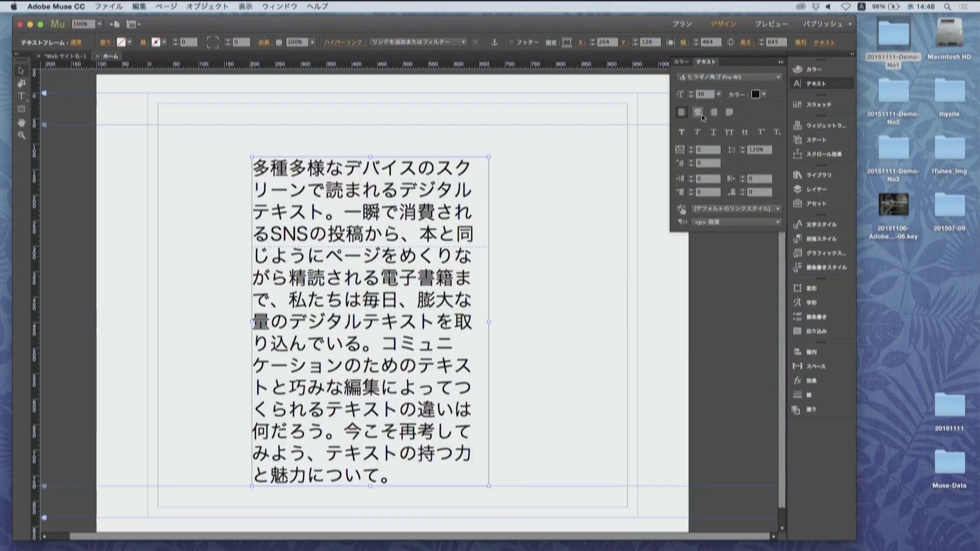
pyautogui.click(682, 132)
pyautogui.click(682, 133)
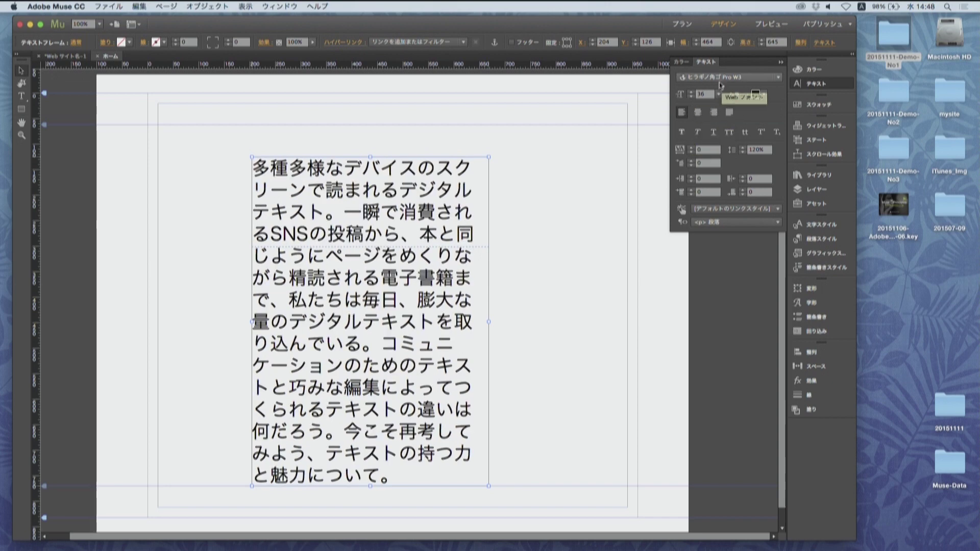
# Reduce the text size to 26, and reposition and widen the frame to about 627 px at X 248, Y 84
pyautogui.click(692, 97)
pyautogui.click(692, 97)
pyautogui.click(692, 97)
pyautogui.click(692, 97)
pyautogui.click(692, 97)
pyautogui.click(692, 97)
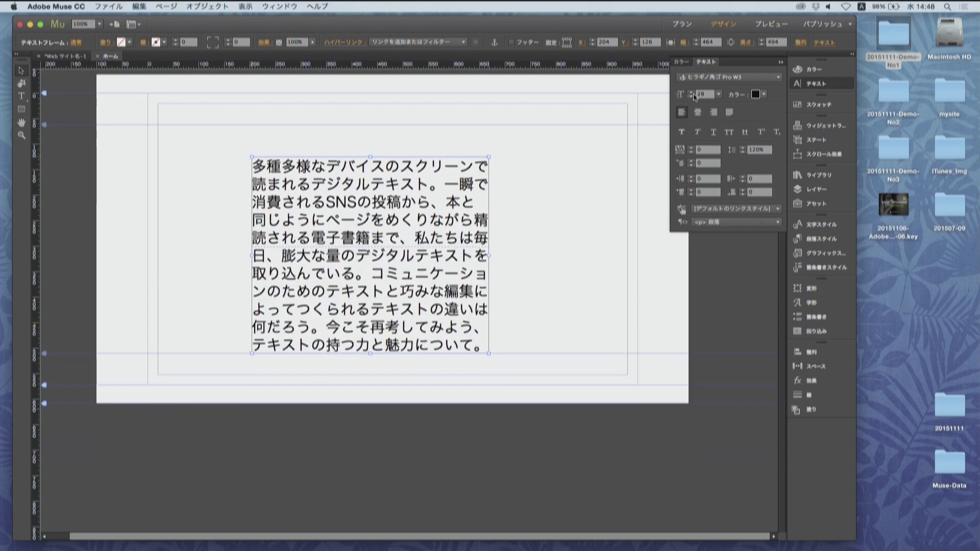
pyautogui.click(692, 97)
pyautogui.click(691, 97)
pyautogui.moveTo(448, 206); pyautogui.dragTo(471, 184)
pyautogui.moveTo(510, 222); pyautogui.dragTo(594, 223)
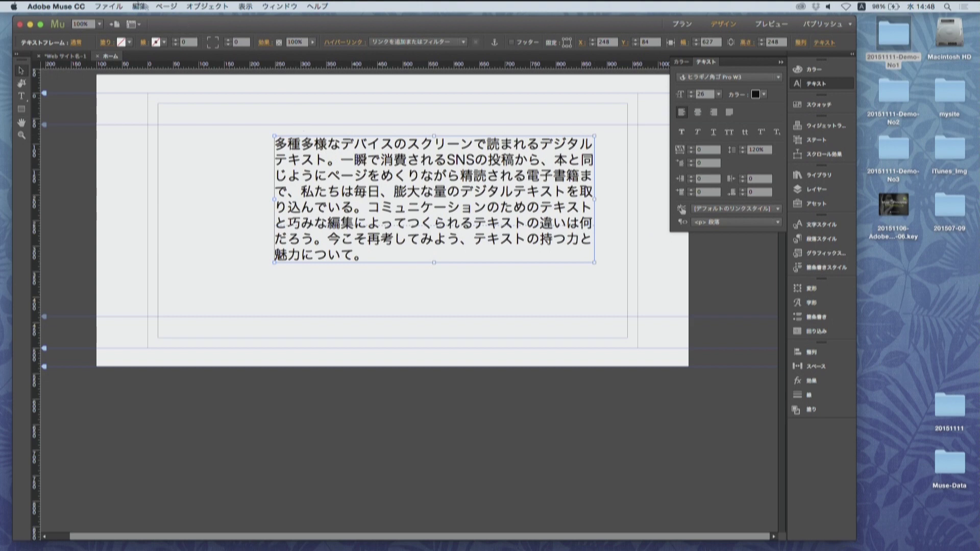
# Place the image ipad.psd on the page over the text, starting near the upper-left of the text frame
pyautogui.click(96, 6)
pyautogui.click(146, 105)
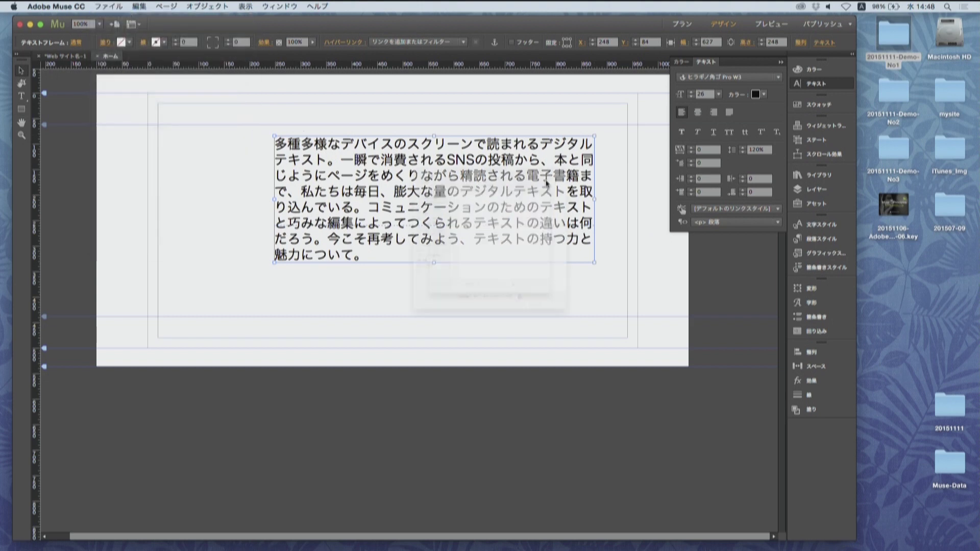
pyautogui.click(436, 103)
pyautogui.click(647, 406)
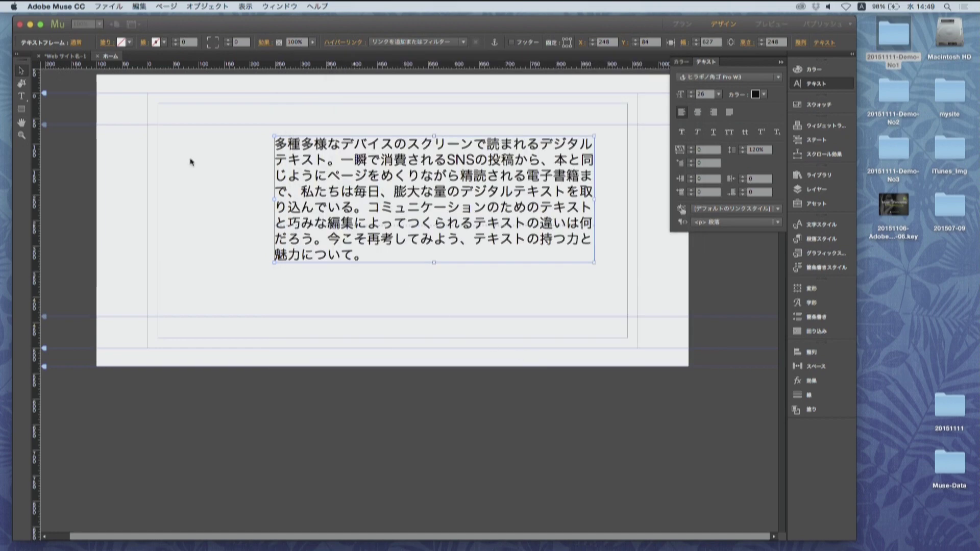
pyautogui.click(190, 156)
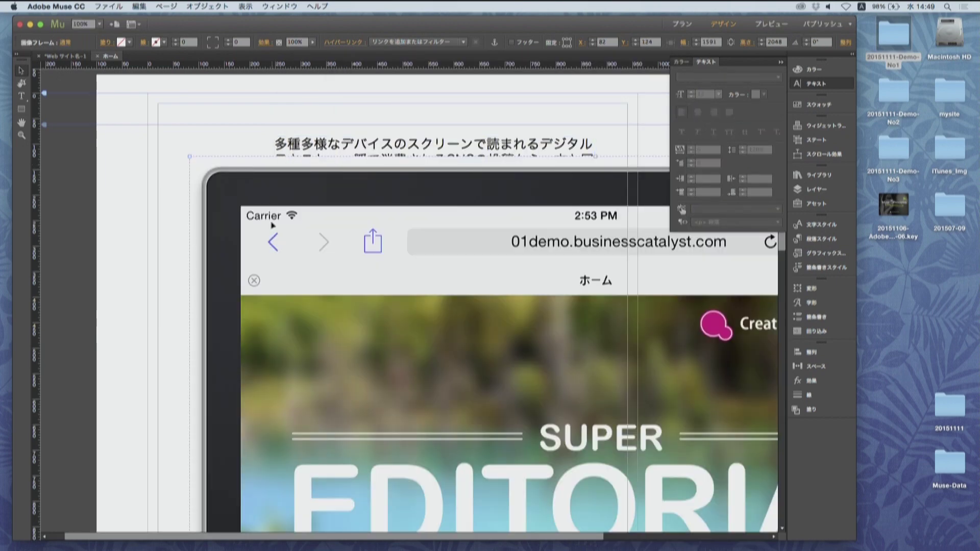
# Scale the iPad image down proportionally to about 196 px high and position it to the left of the text near X 48, Y 242
pyautogui.moveTo(273, 225); pyautogui.dragTo(199, 166)
pyautogui.moveTo(144, 134); pyautogui.dragTo(305, 340)
pyautogui.moveTo(585, 454); pyautogui.dragTo(408, 242)
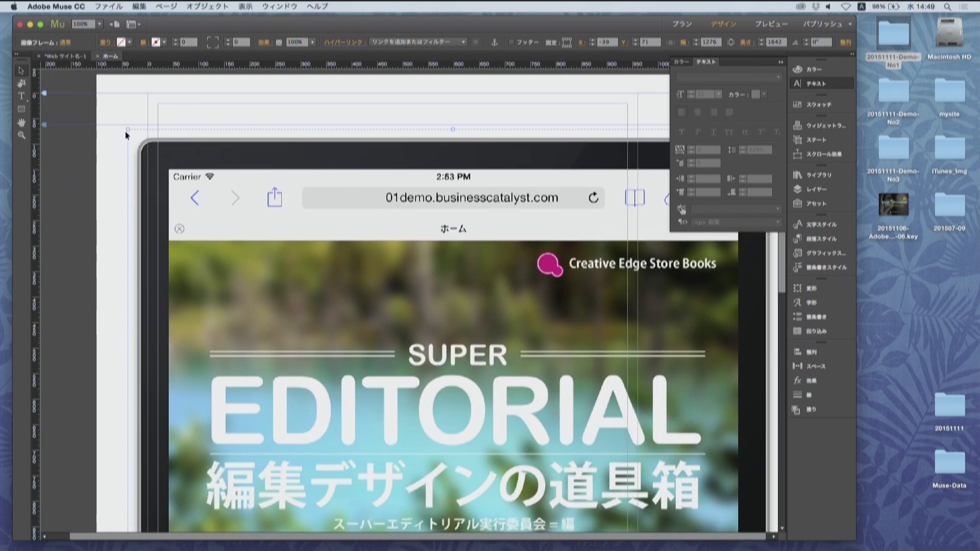
pyautogui.moveTo(127, 129); pyautogui.dragTo(376, 448)
pyautogui.moveTo(466, 494); pyautogui.dragTo(302, 188)
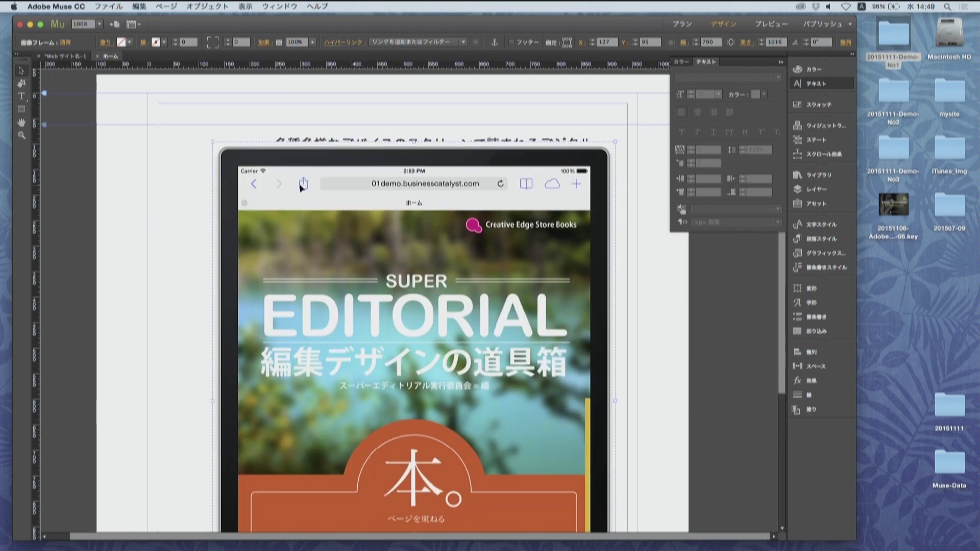
pyautogui.moveTo(210, 141); pyautogui.dragTo(427, 416)
pyautogui.moveTo(519, 489); pyautogui.dragTo(333, 219)
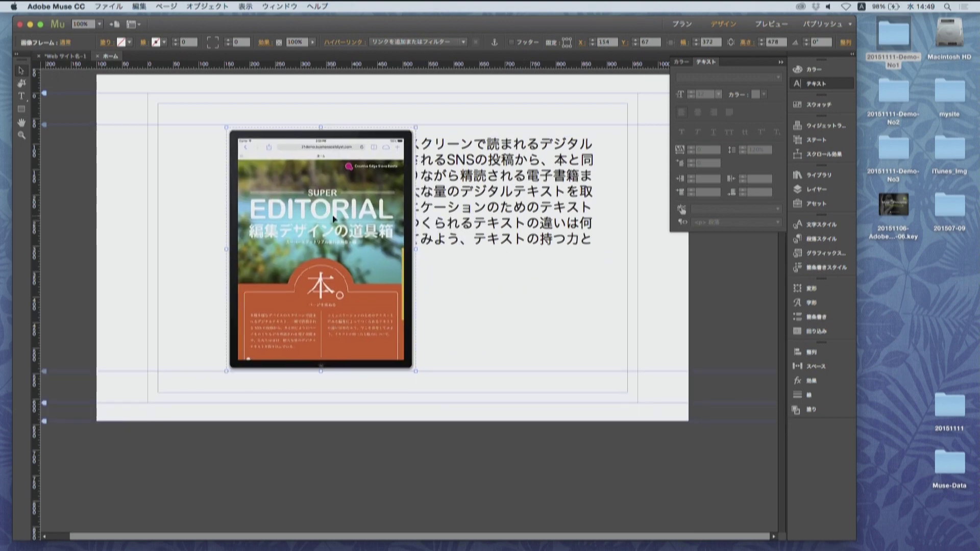
pyautogui.moveTo(227, 128); pyautogui.dragTo(339, 286)
pyautogui.moveTo(362, 317); pyautogui.dragTo(170, 158)
pyautogui.moveTo(203, 213); pyautogui.dragTo(210, 265)
# Cut the iPad image and paste it inline at the very beginning of the paragraph
pyautogui.rightClick(207, 264)
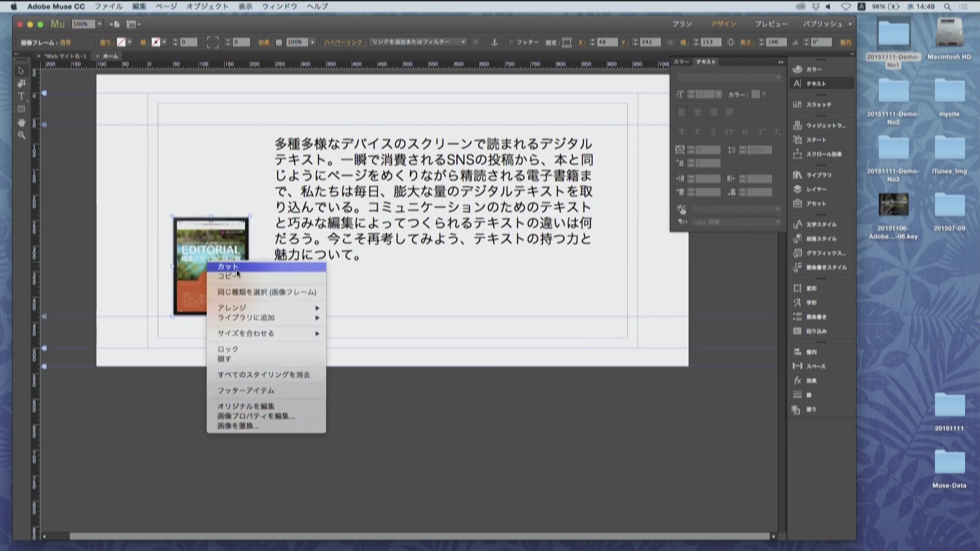
pyautogui.click(228, 267)
pyautogui.click(280, 207)
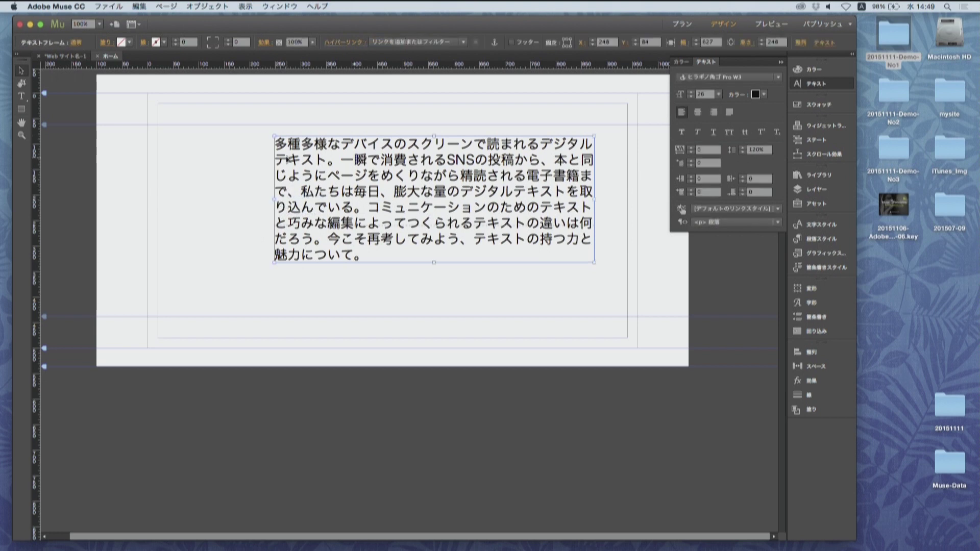
pyautogui.doubleClick(287, 143)
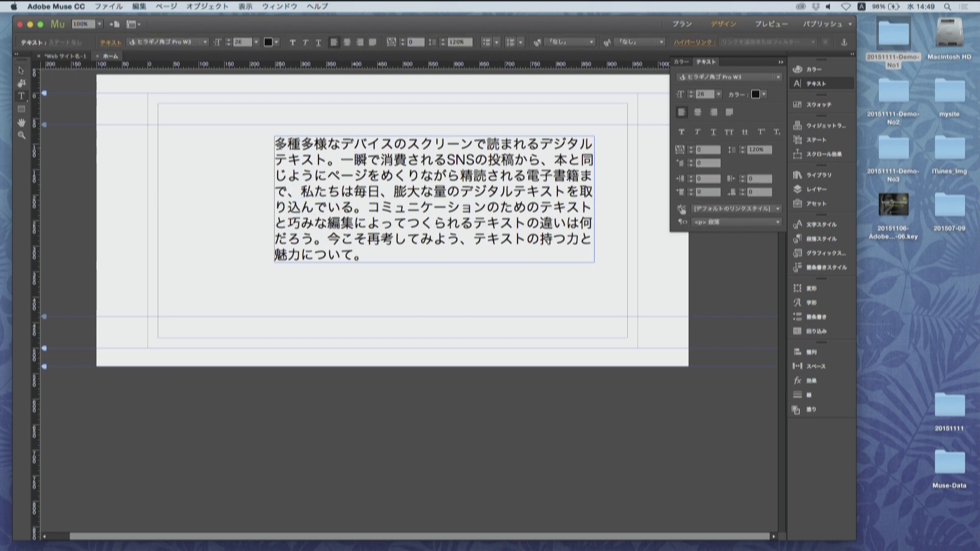
pyautogui.rightClick(278, 145)
pyautogui.click(299, 187)
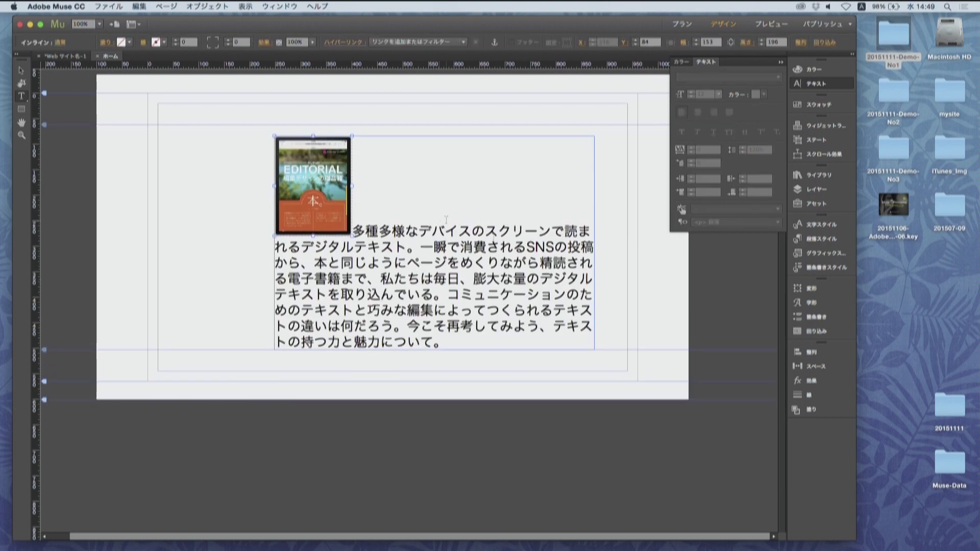
# Set the inline iPad image's text wrap to the left-aligned option so the paragraph flows along its right side
pyautogui.click(819, 332)
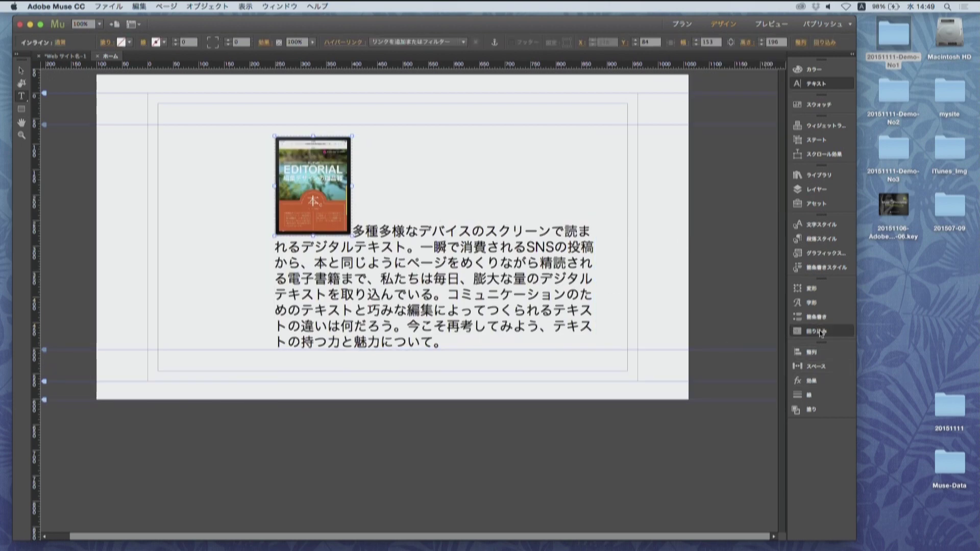
pyautogui.click(819, 332)
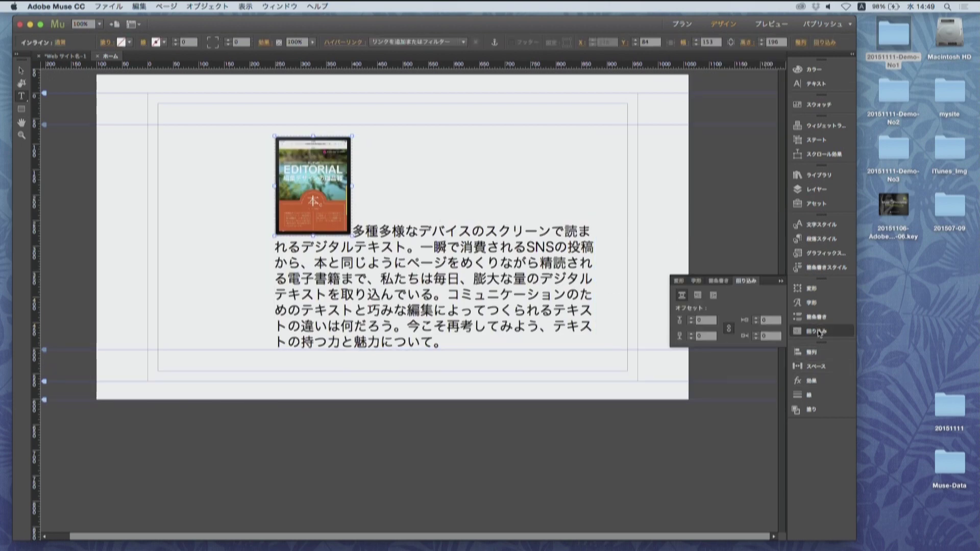
pyautogui.click(695, 300)
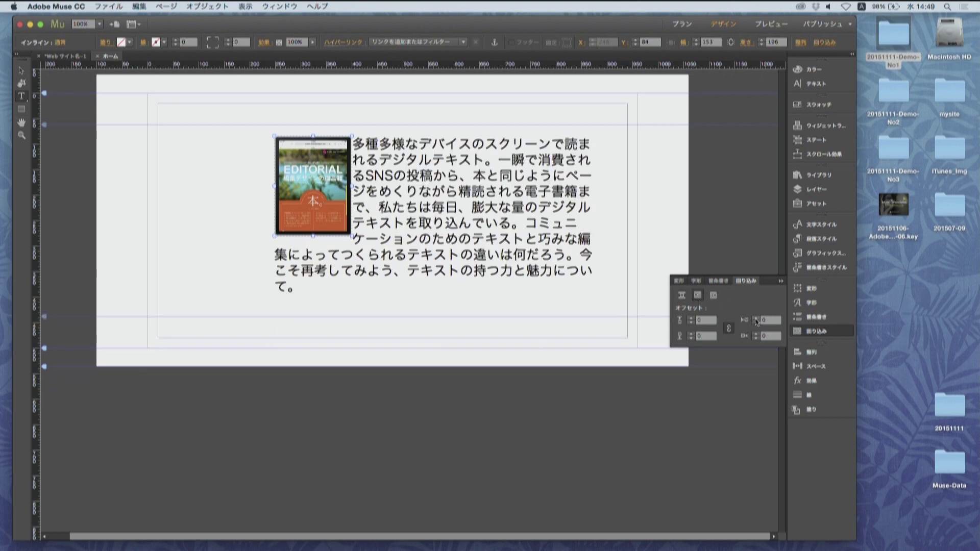
# Try a left wrap offset of 3 on the inline image and return it to 0
pyautogui.click(756, 318)
pyautogui.click(756, 318)
pyautogui.click(756, 318)
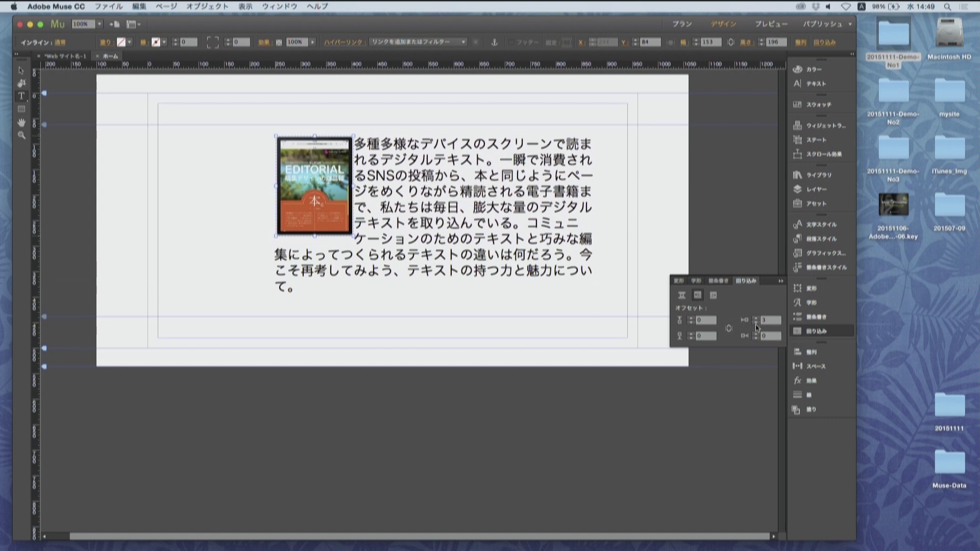
pyautogui.click(756, 325)
pyautogui.click(756, 325)
pyautogui.click(756, 325)
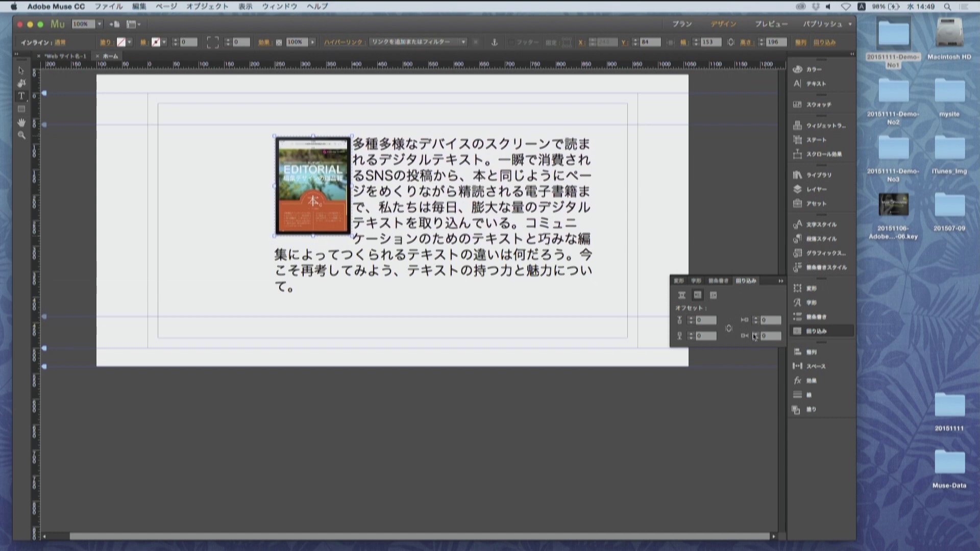
# Set the inline image's wrap offsets to 12 on the right and 5 on the top
pyautogui.click(756, 335)
pyautogui.click(756, 335)
pyautogui.click(756, 334)
pyautogui.click(756, 335)
pyautogui.click(693, 320)
pyautogui.click(693, 320)
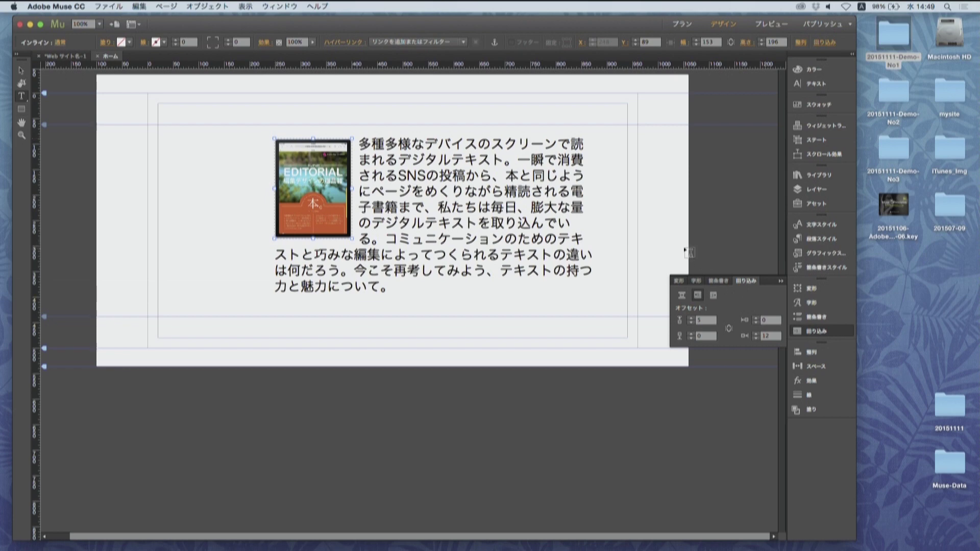
# Move the text frame with its inline image up and left, and place a duplicate below it at about X 313, Y 398
pyautogui.click(21, 71)
pyautogui.click(475, 201)
pyautogui.moveTo(474, 201); pyautogui.dragTo(410, 207)
pyautogui.moveTo(465, 225); pyautogui.dragTo(543, 439)
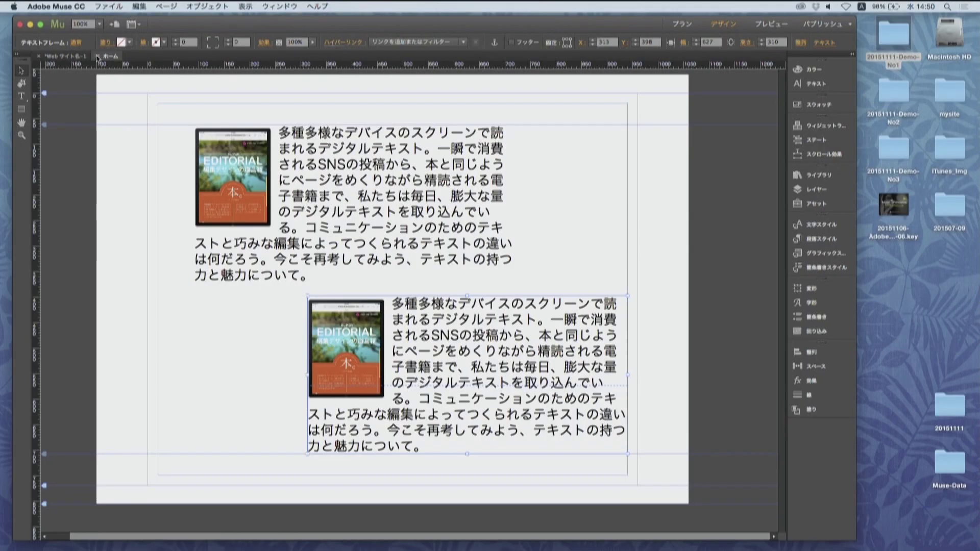
# Close the site without saving its changes and minimize the empty program window
pyautogui.click(47, 56)
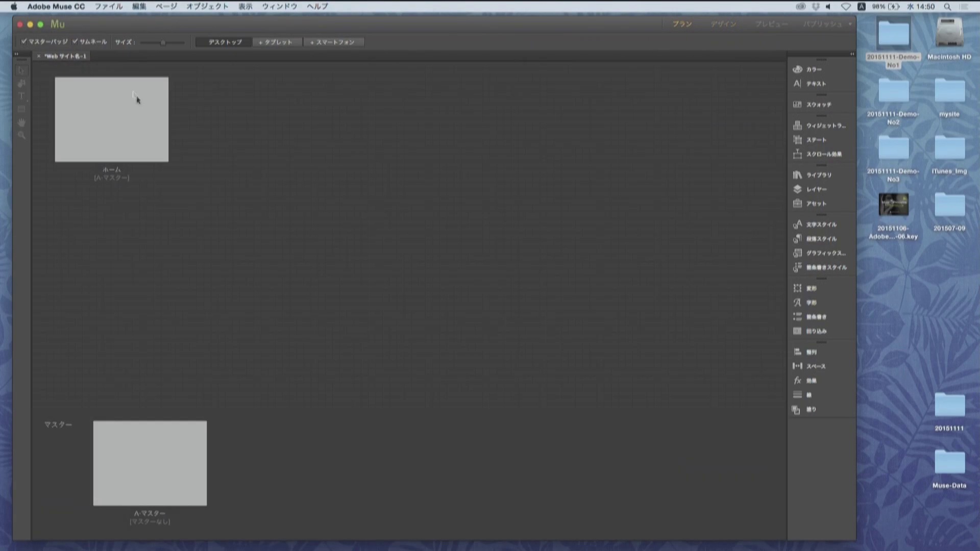
pyautogui.click(39, 56)
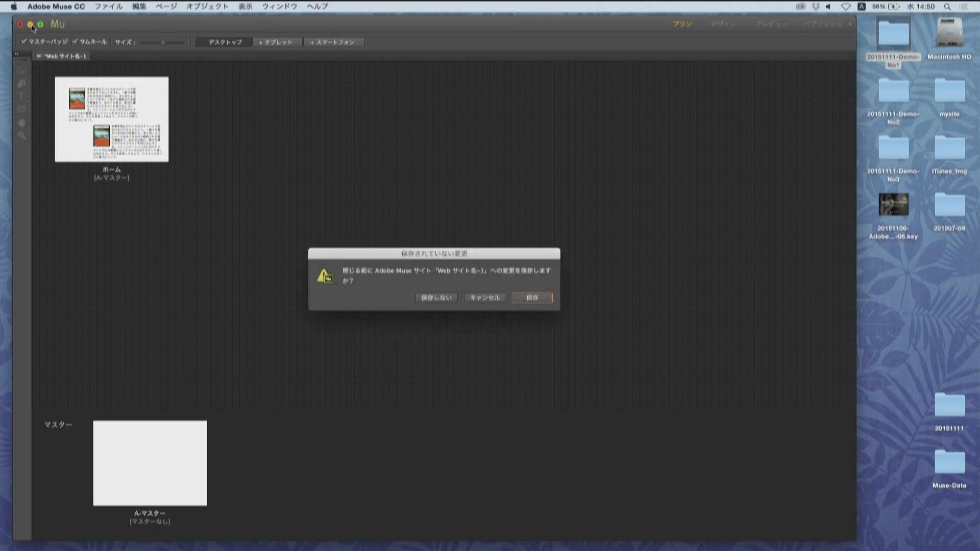
pyautogui.click(436, 298)
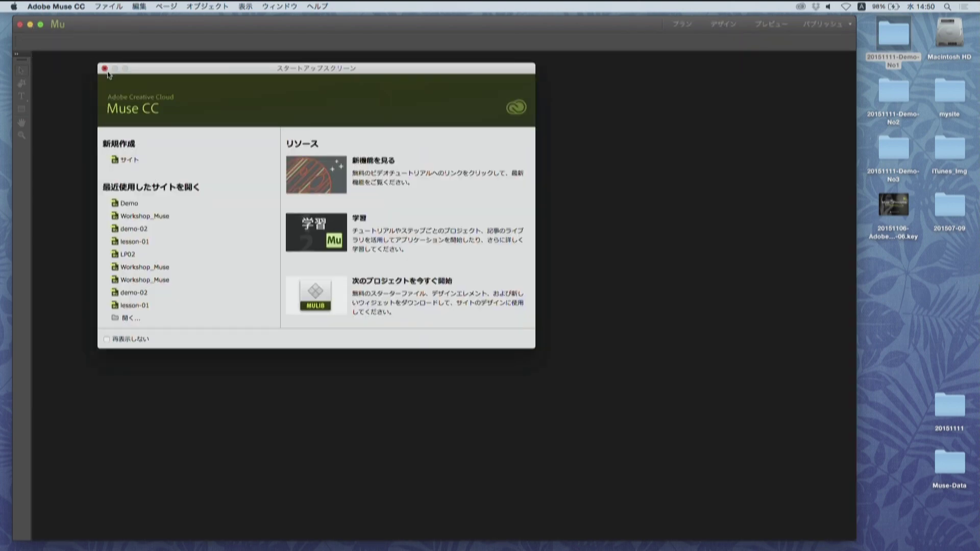
pyautogui.click(105, 68)
pyautogui.click(29, 24)
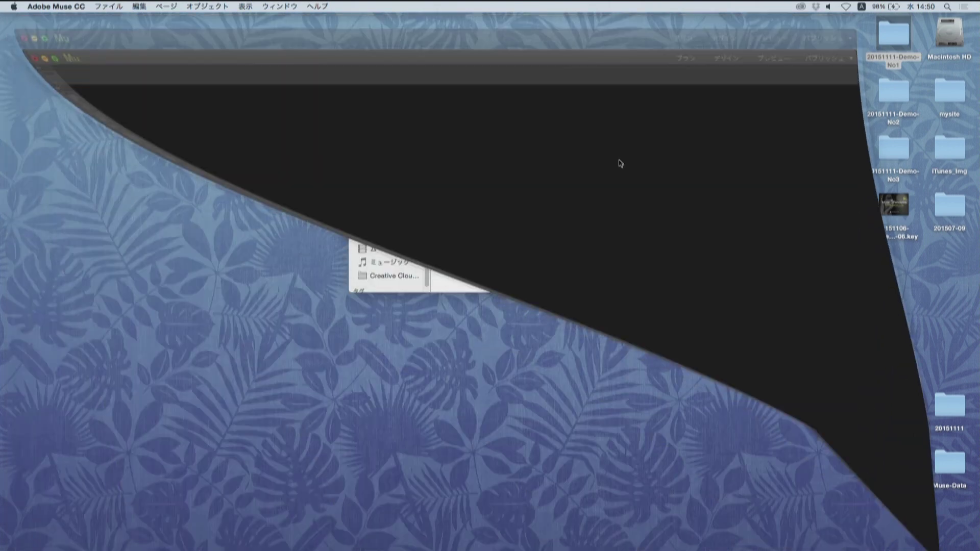
# Open lesson-01.muse from the 04-レイヤーの練習問題 folder and open its ホーム page for design
pyautogui.click(360, 87)
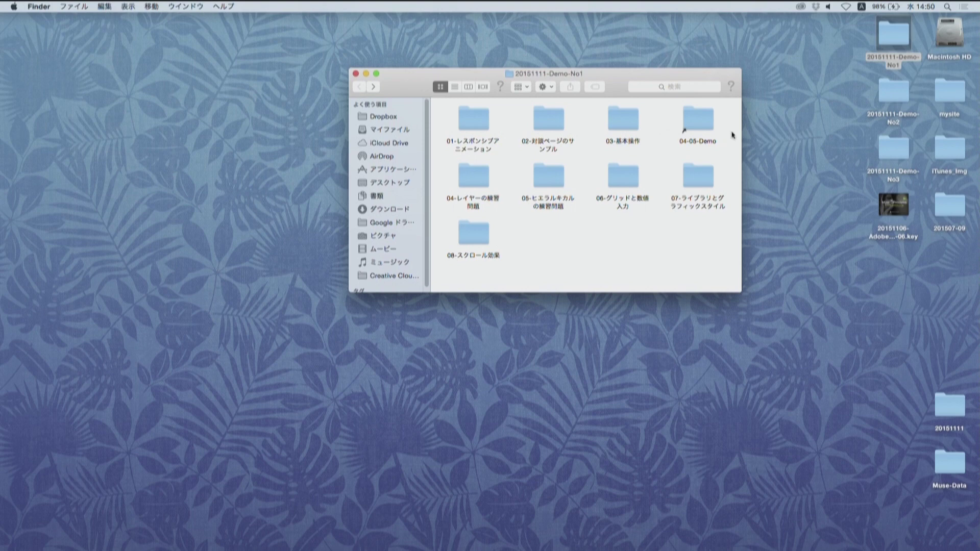
pyautogui.doubleClick(474, 179)
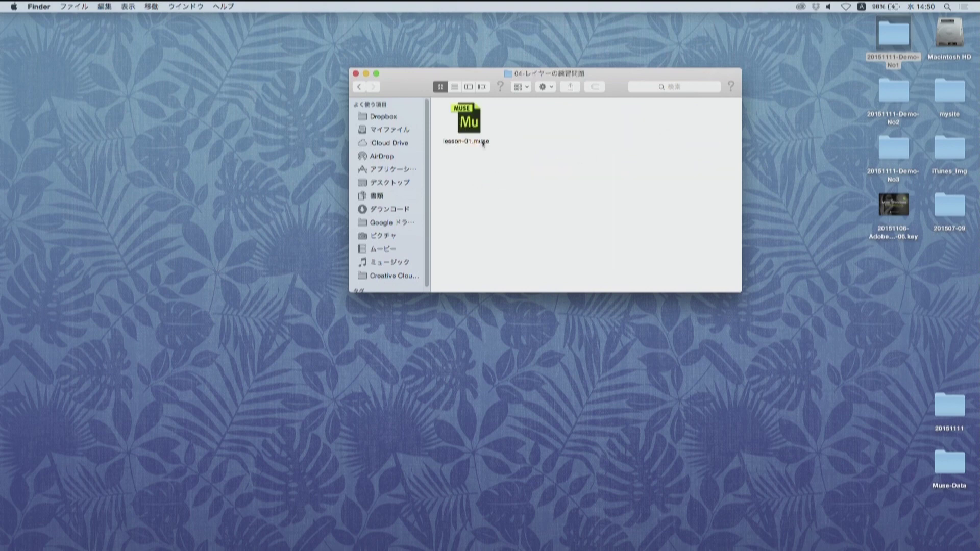
pyautogui.doubleClick(470, 117)
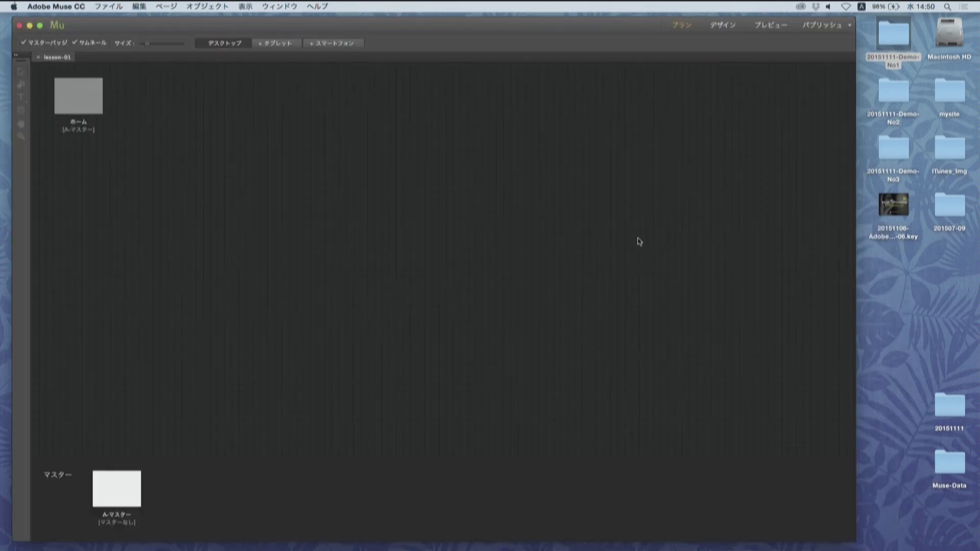
pyautogui.doubleClick(82, 98)
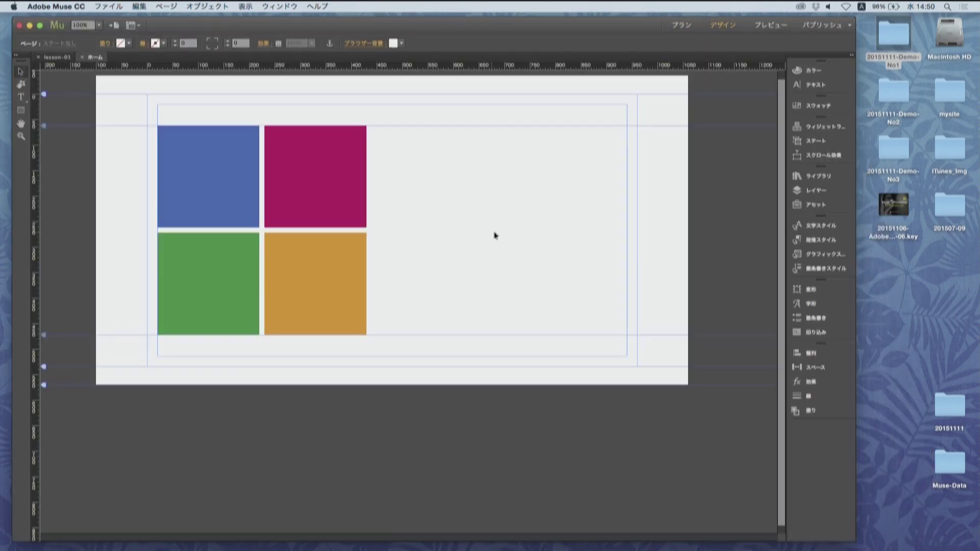
# Show the layers of the four coloured squares and float the layer list beside the squares on the page
pyautogui.click(247, 201)
pyautogui.click(306, 159)
pyautogui.click(191, 256)
pyautogui.click(290, 280)
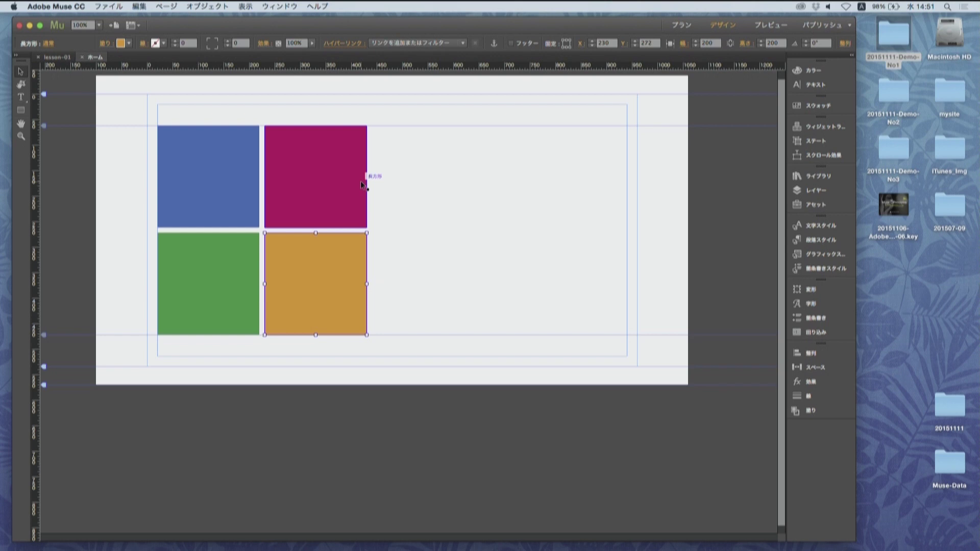
pyautogui.click(812, 204)
pyautogui.click(804, 196)
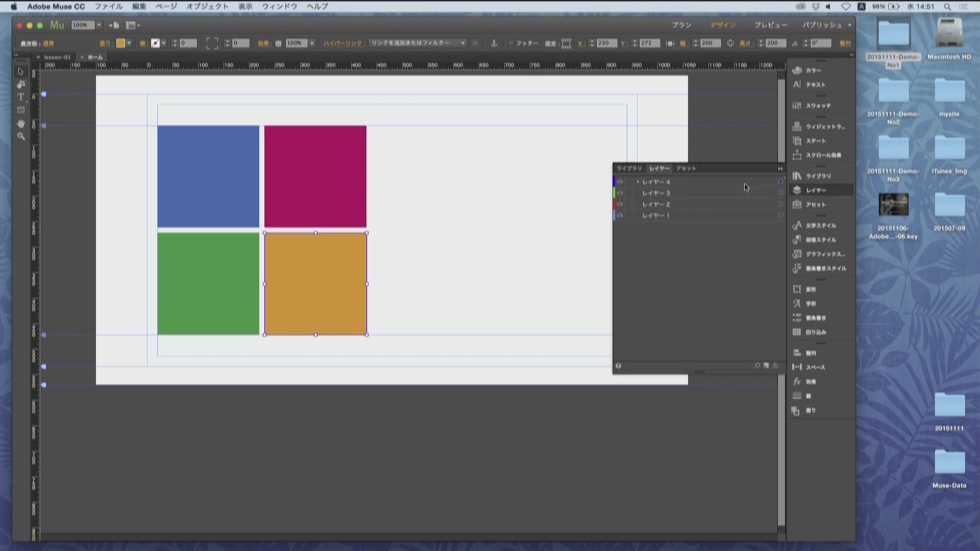
pyautogui.moveTo(661, 172); pyautogui.dragTo(434, 134)
pyautogui.click(820, 191)
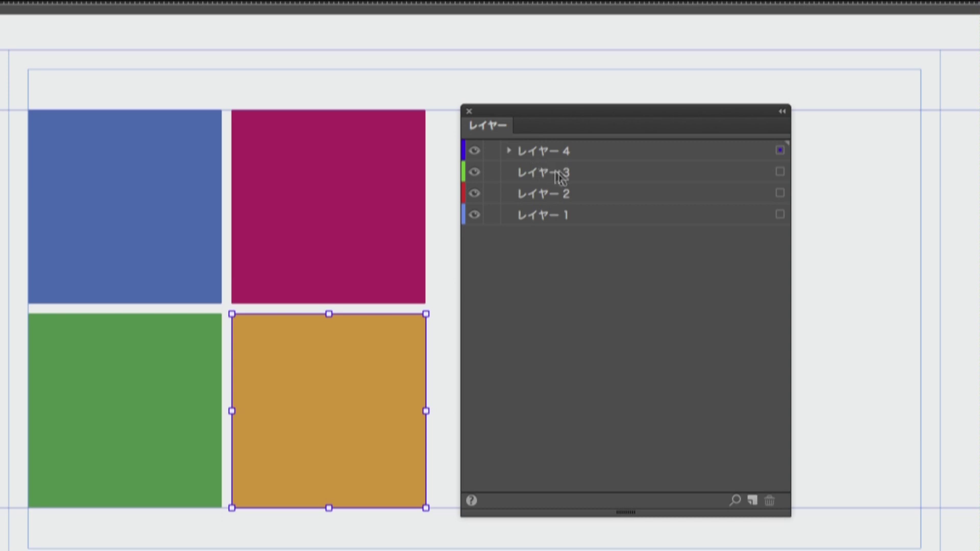
# Go through レイヤー 1 to レイヤー 4 and expand レイヤー 4 to list its contents
pyautogui.click(563, 213)
pyautogui.click(571, 194)
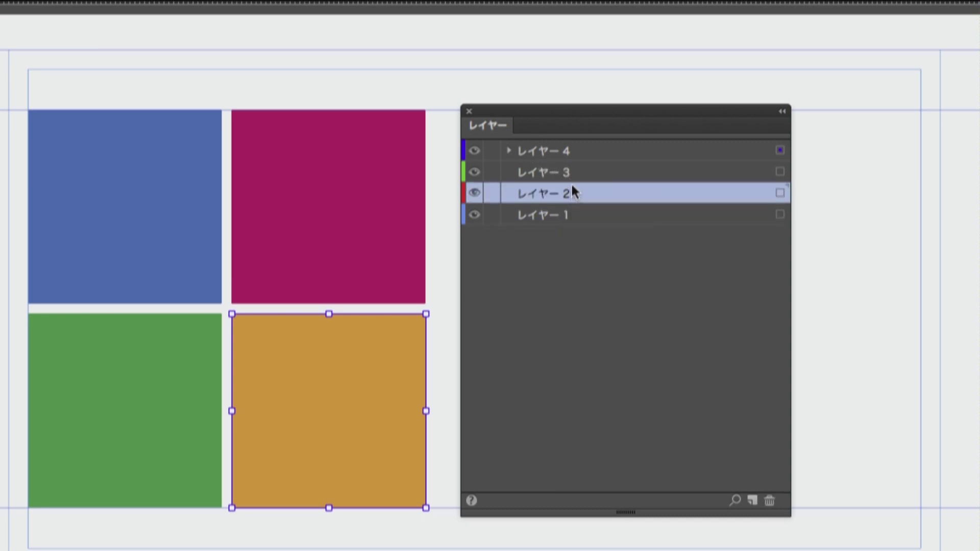
pyautogui.click(573, 174)
pyautogui.click(575, 156)
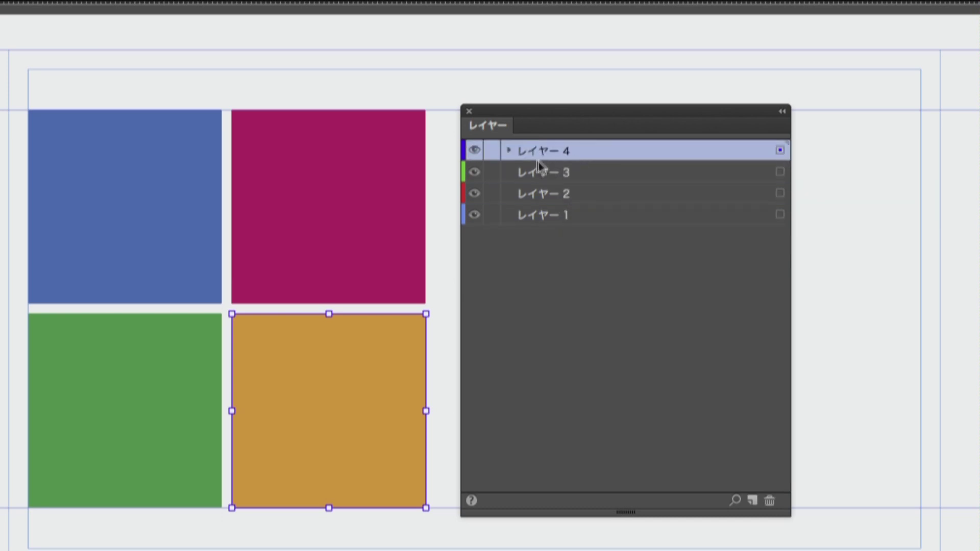
pyautogui.click(510, 151)
# Match the four squares on the page with the items イエロー, ブルー, グリーン and マゼンタ inside レイヤー 4
pyautogui.click(145, 188)
pyautogui.click(279, 189)
pyautogui.click(197, 334)
pyautogui.click(312, 331)
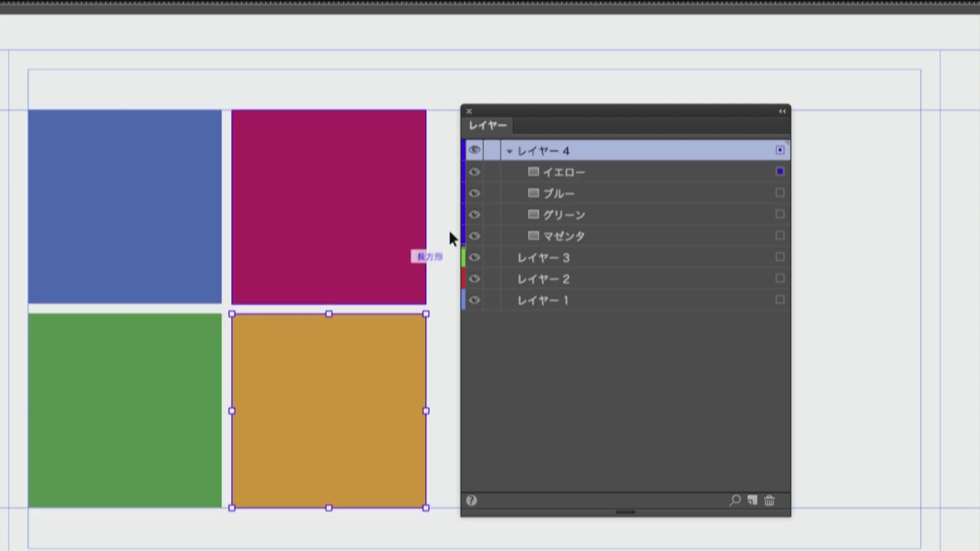
pyautogui.click(556, 174)
pyautogui.click(554, 193)
pyautogui.click(559, 215)
pyautogui.click(562, 236)
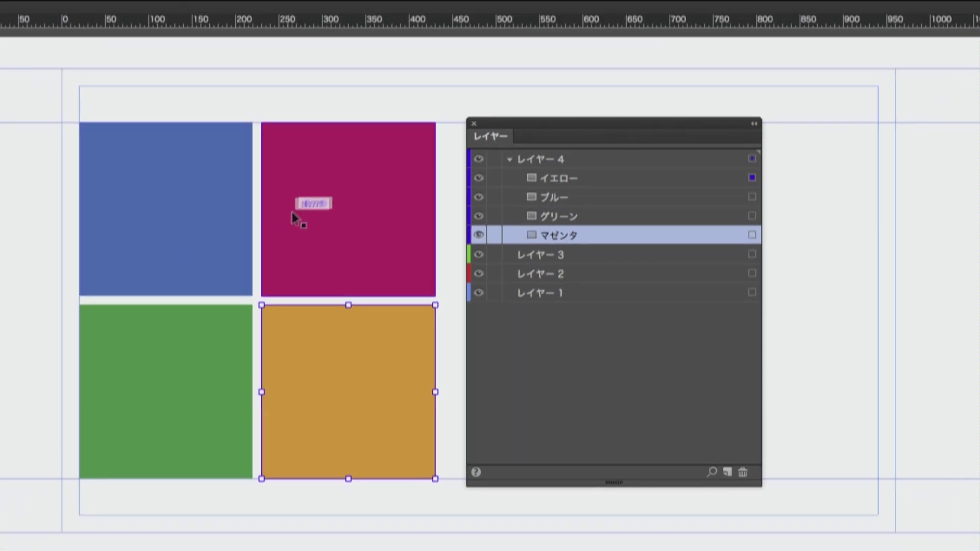
# Try overlapping the magenta square on the others with マゼンタ first in レイヤー 4, and restore its stacking order and position
pyautogui.click(352, 192)
pyautogui.moveTo(351, 189); pyautogui.dragTo(311, 241)
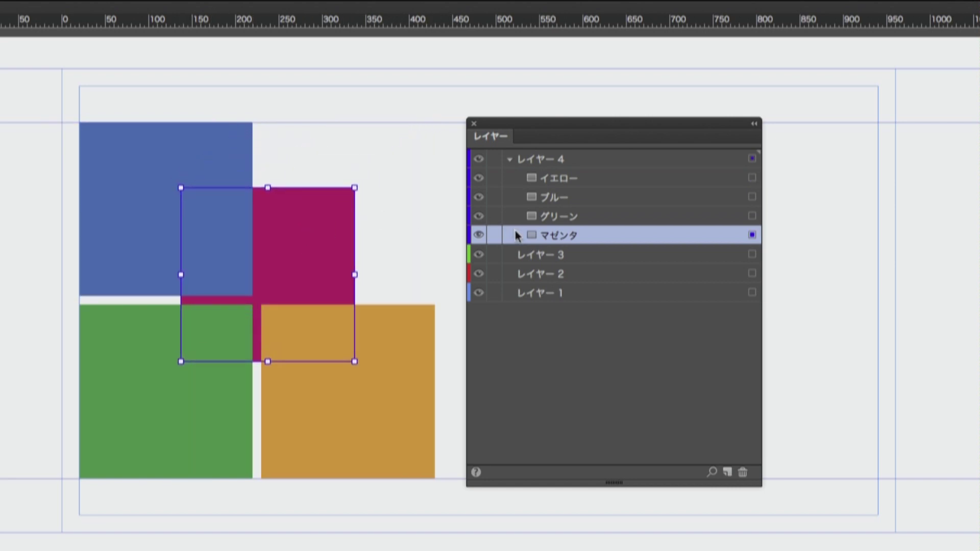
pyautogui.moveTo(535, 233); pyautogui.dragTo(582, 175)
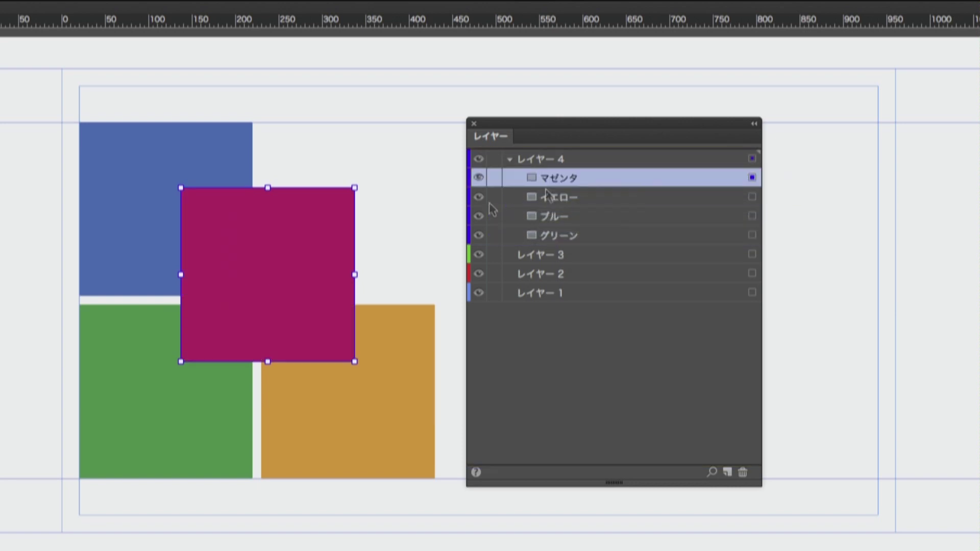
pyautogui.hotkey('ctrl', 'shift', '[')
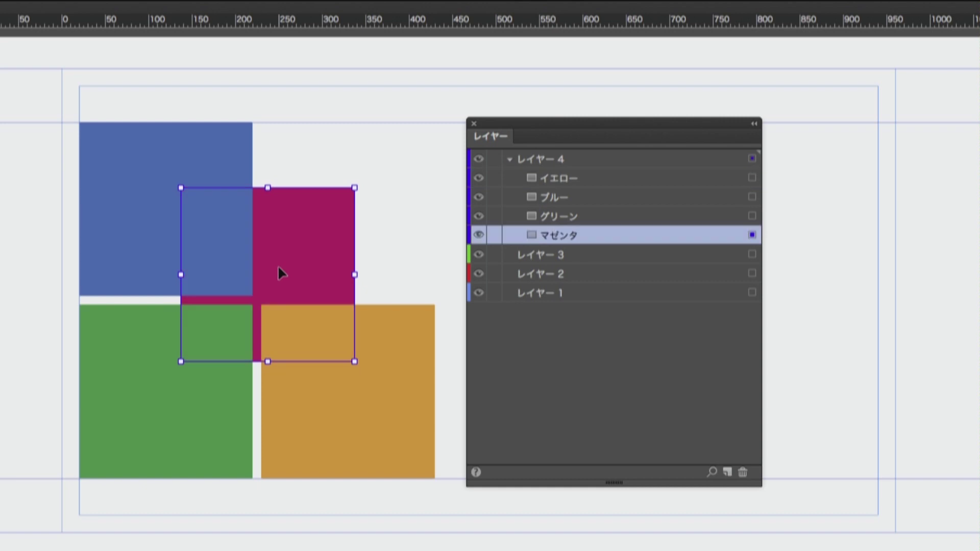
pyautogui.moveTo(318, 262); pyautogui.dragTo(387, 194)
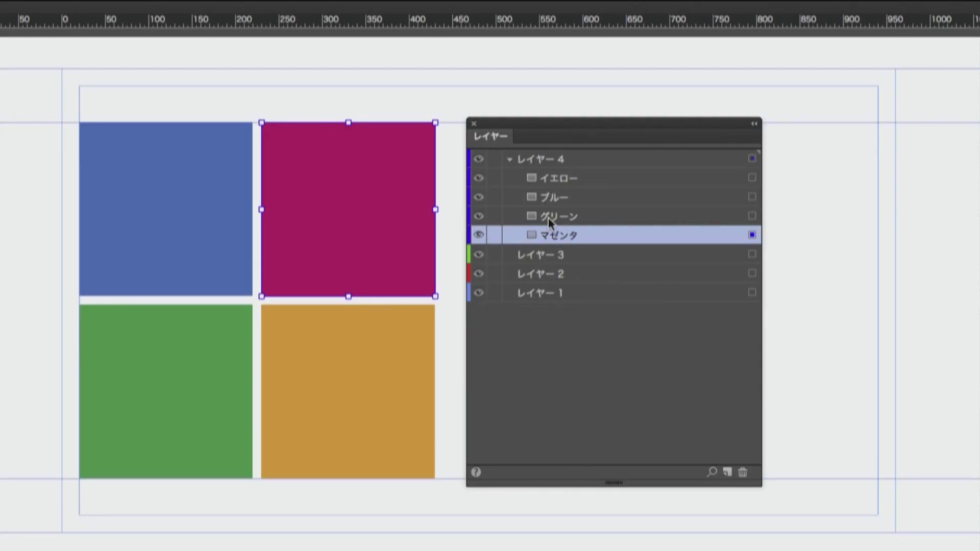
# Try moving the magenta square over the others and bringing it to the front (最前面へ), and undo both changes
pyautogui.click(548, 216)
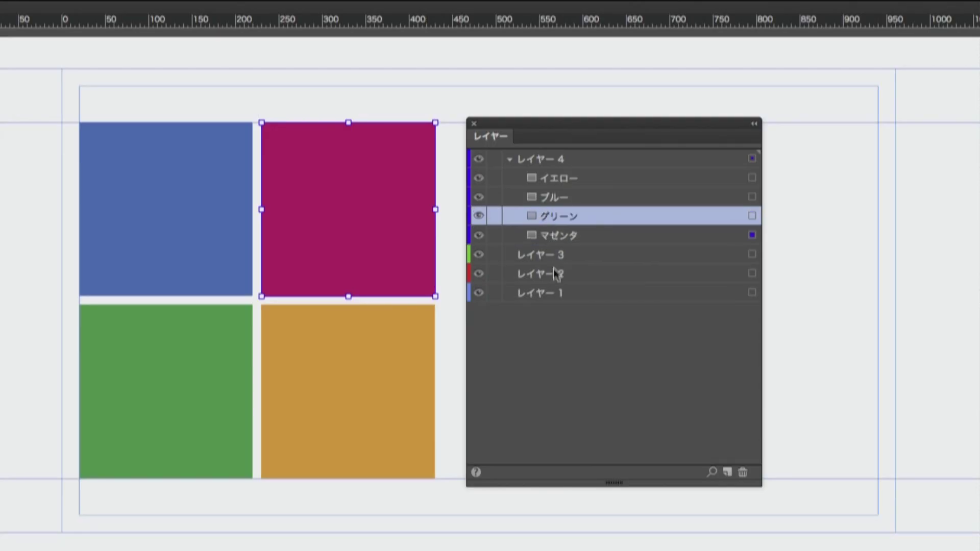
pyautogui.click(565, 236)
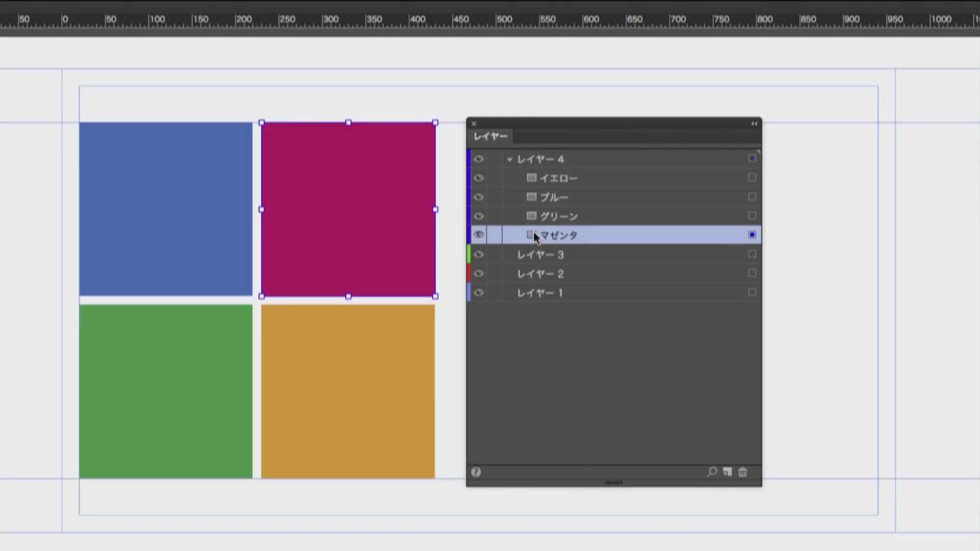
pyautogui.moveTo(372, 247); pyautogui.dragTo(292, 283)
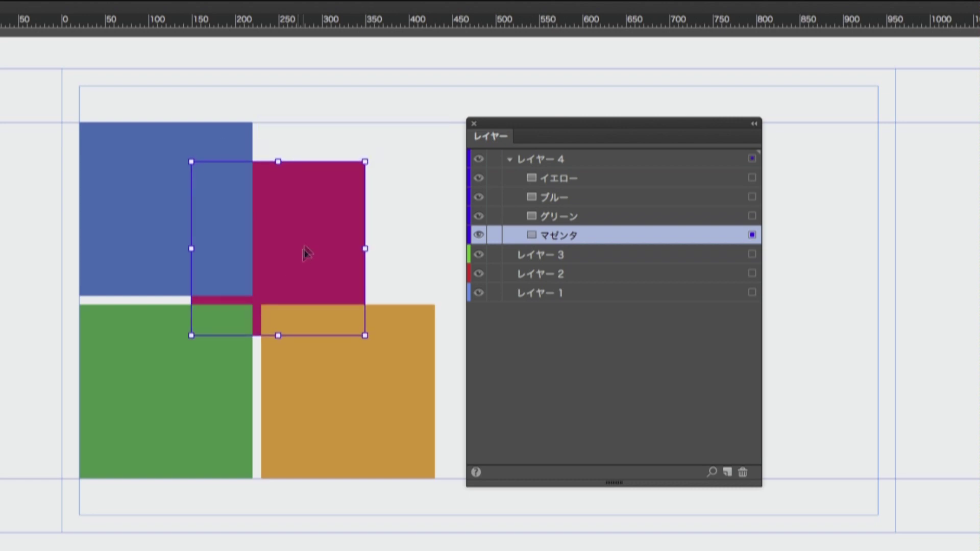
pyautogui.rightClick(298, 209)
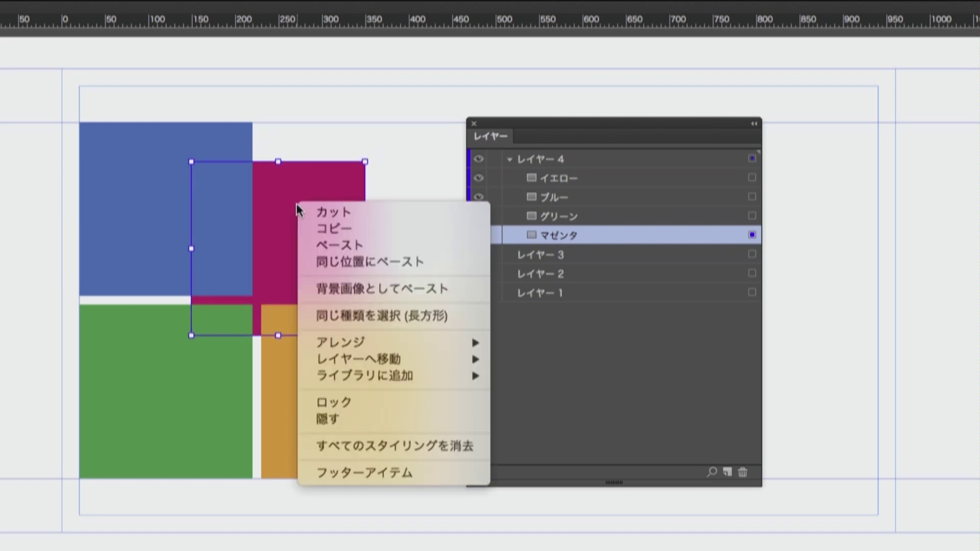
pyautogui.moveTo(378, 342)
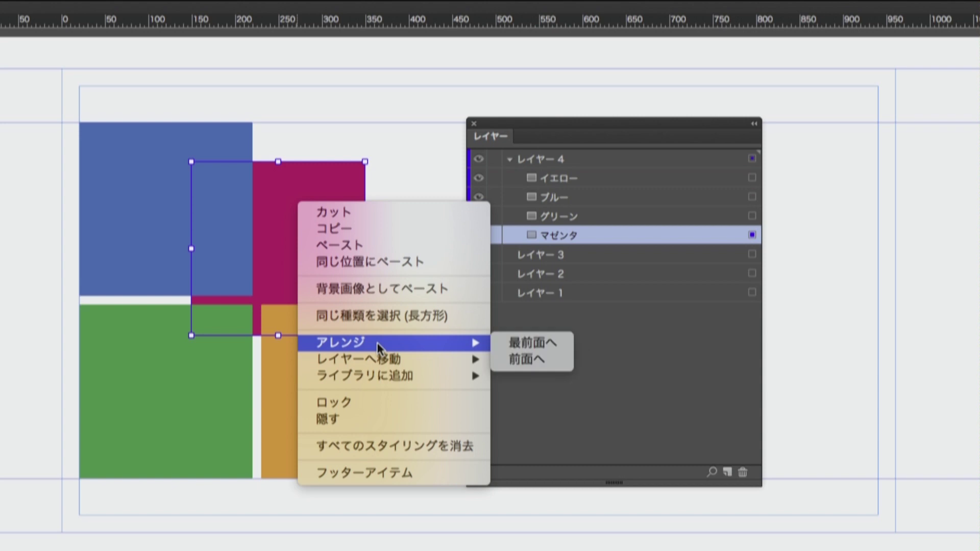
pyautogui.click(518, 346)
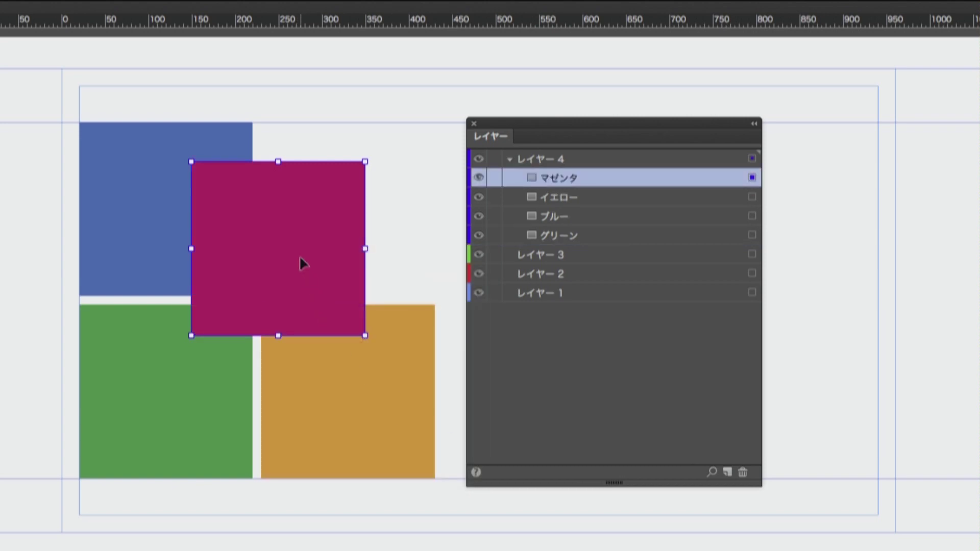
pyautogui.hotkey('ctrl', 'z')
pyautogui.hotkey('ctrl', 'z')
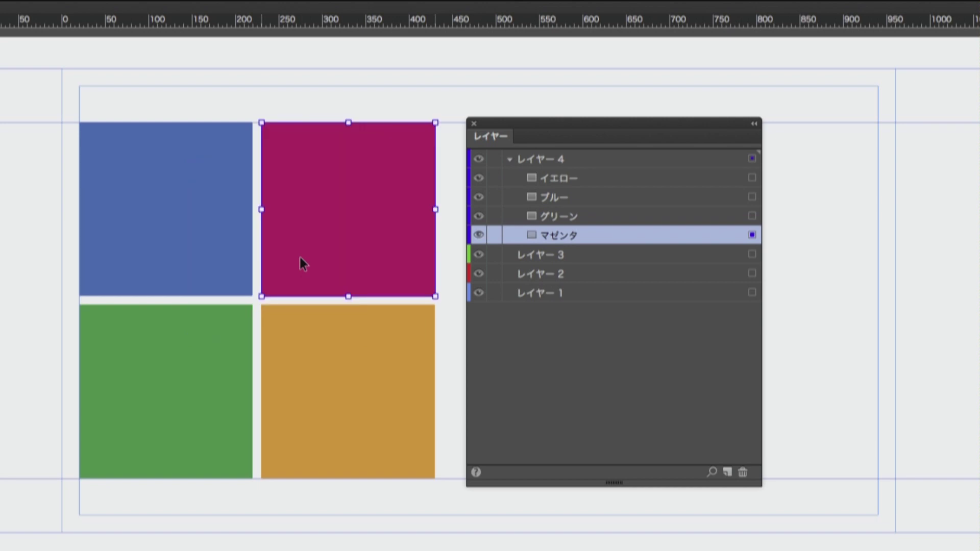
# Move the magenta square from レイヤー 4 to レイヤー 3 and expand that layer
pyautogui.click(560, 259)
pyautogui.click(562, 280)
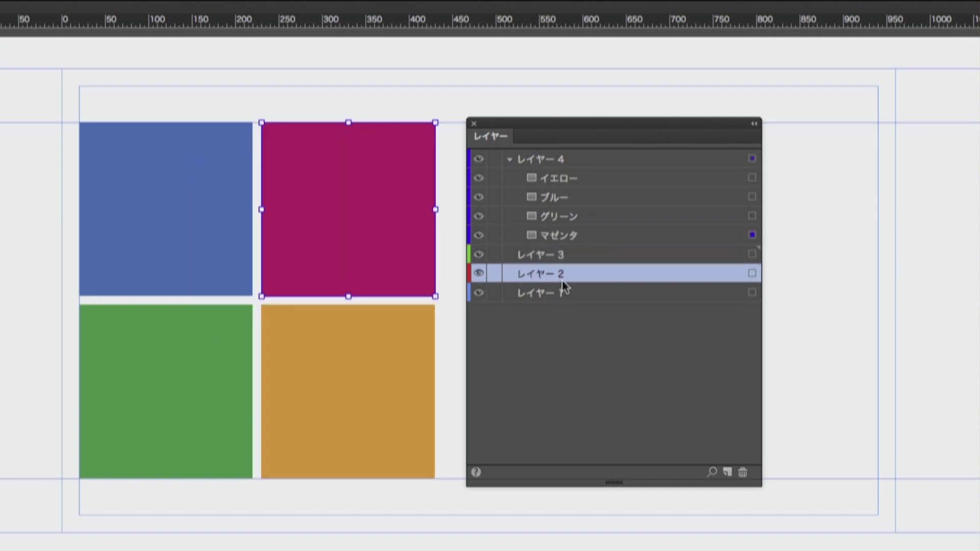
pyautogui.click(559, 199)
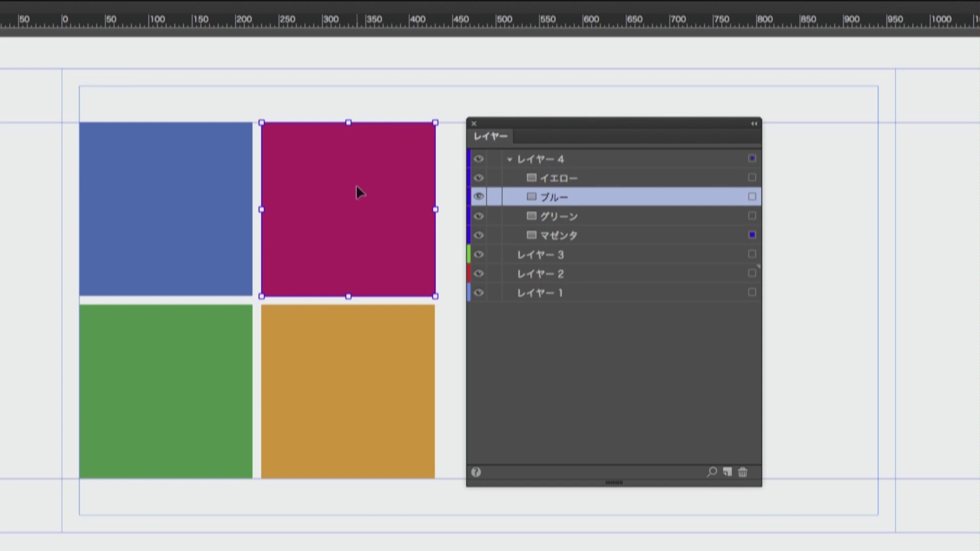
pyautogui.click(559, 259)
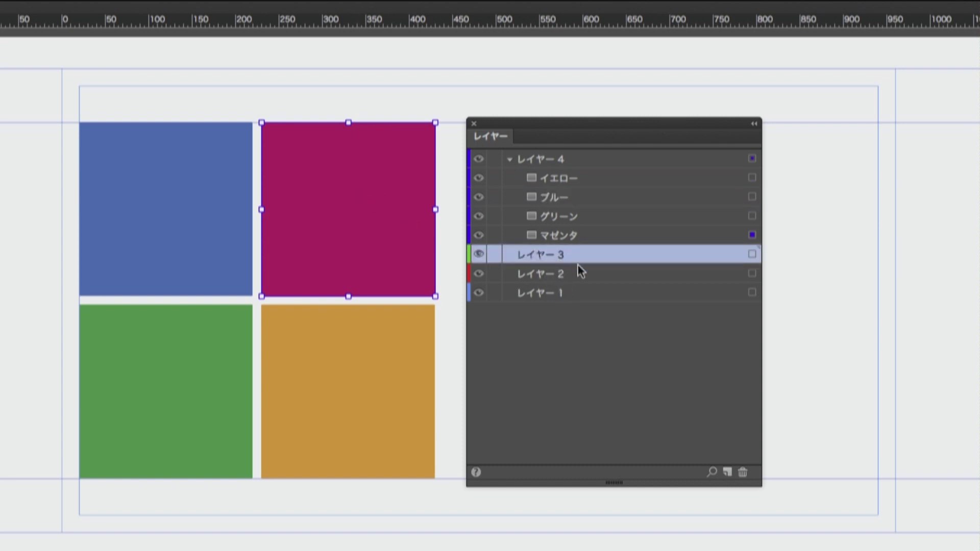
pyautogui.rightClick(312, 161)
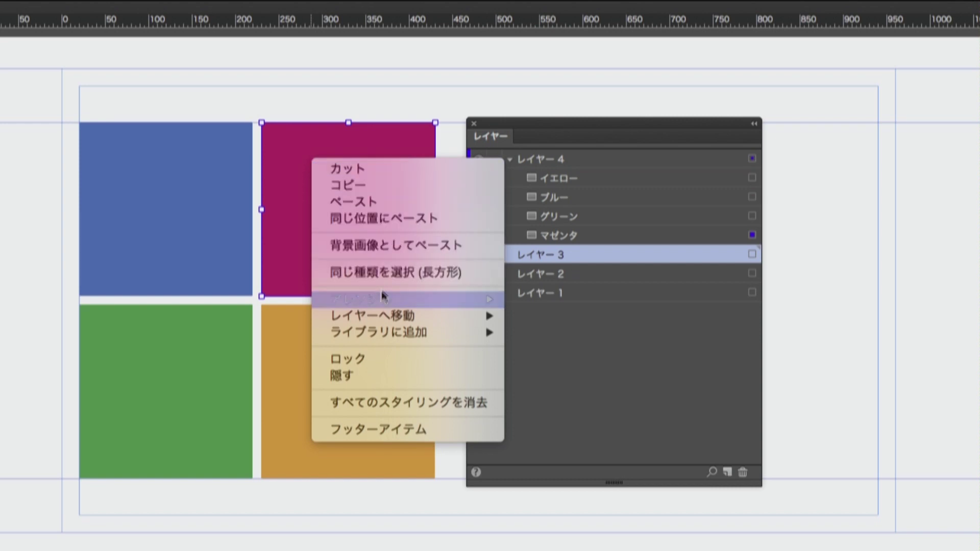
pyautogui.moveTo(369, 312)
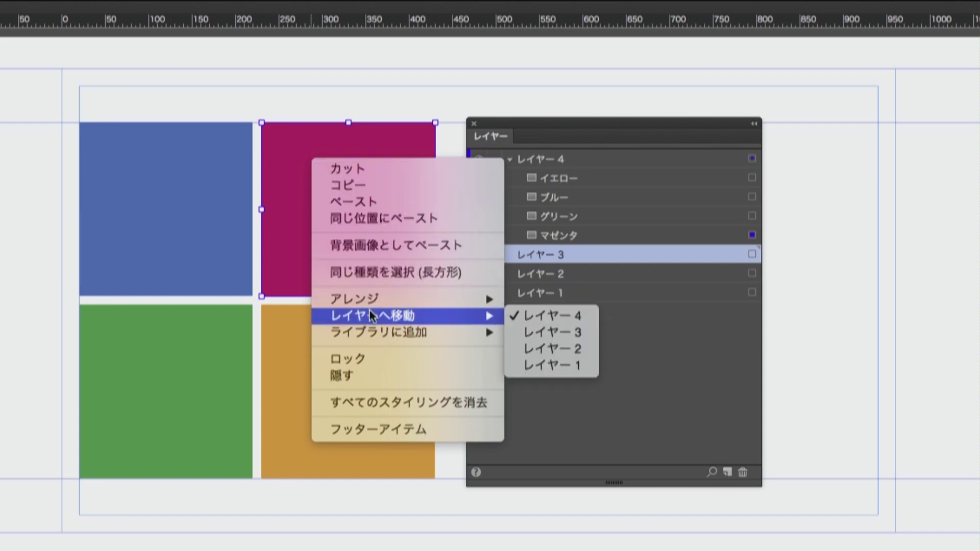
pyautogui.click(538, 331)
pyautogui.click(509, 236)
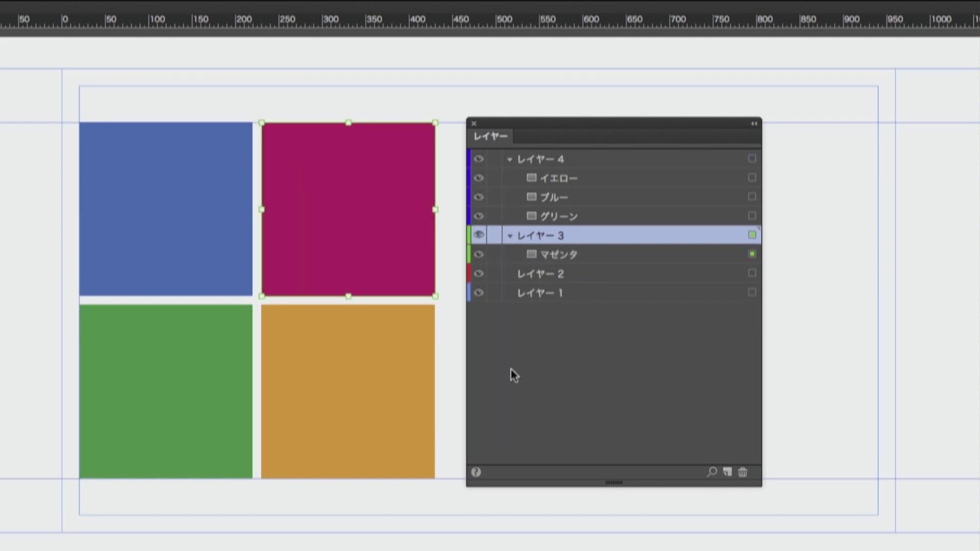
# Move the green square from レイヤー 4 to レイヤー 2
pyautogui.click(212, 348)
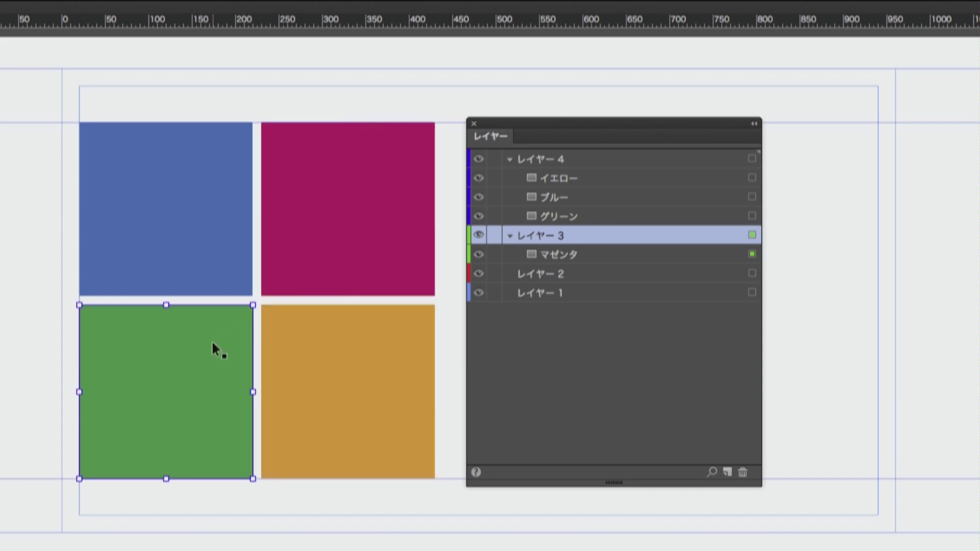
pyautogui.rightClick(200, 332)
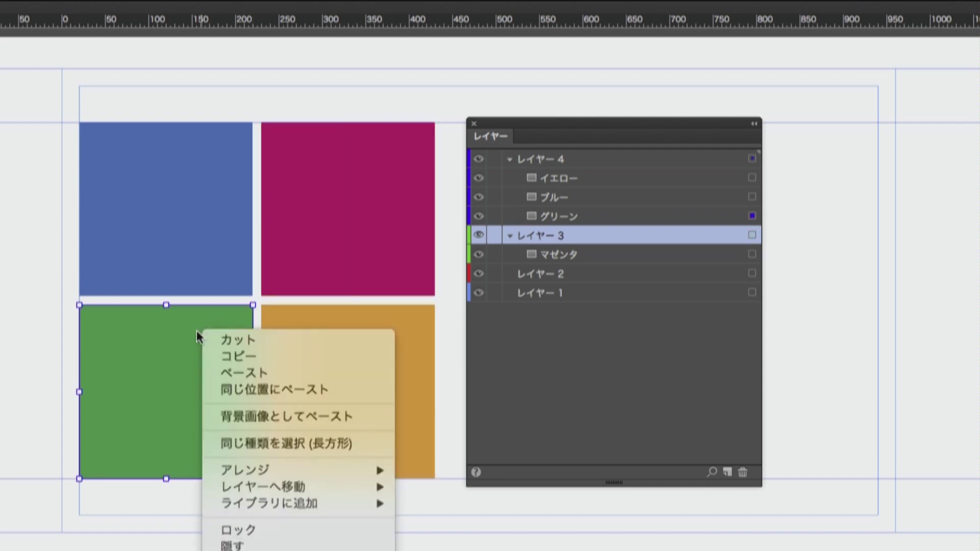
pyautogui.moveTo(306, 488)
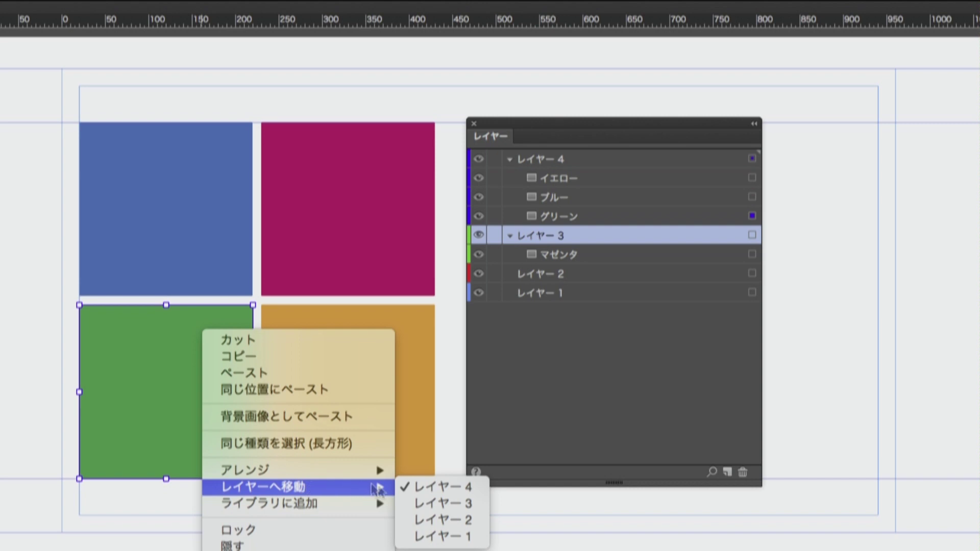
pyautogui.click(414, 519)
# Move the orange square (イエロー) from レイヤー 4 to レイヤー 1
pyautogui.click(350, 387)
pyautogui.rightClick(339, 364)
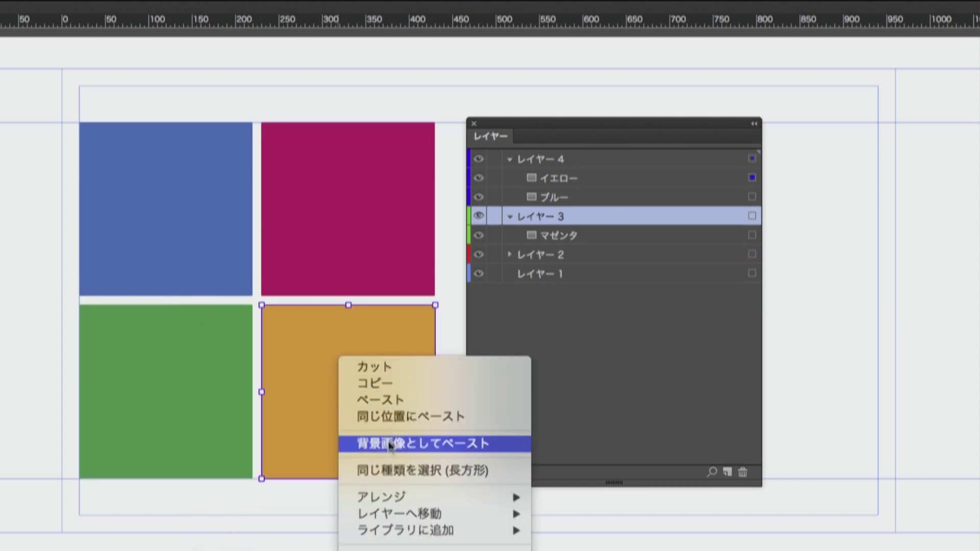
pyautogui.moveTo(385, 504)
pyautogui.moveTo(418, 513)
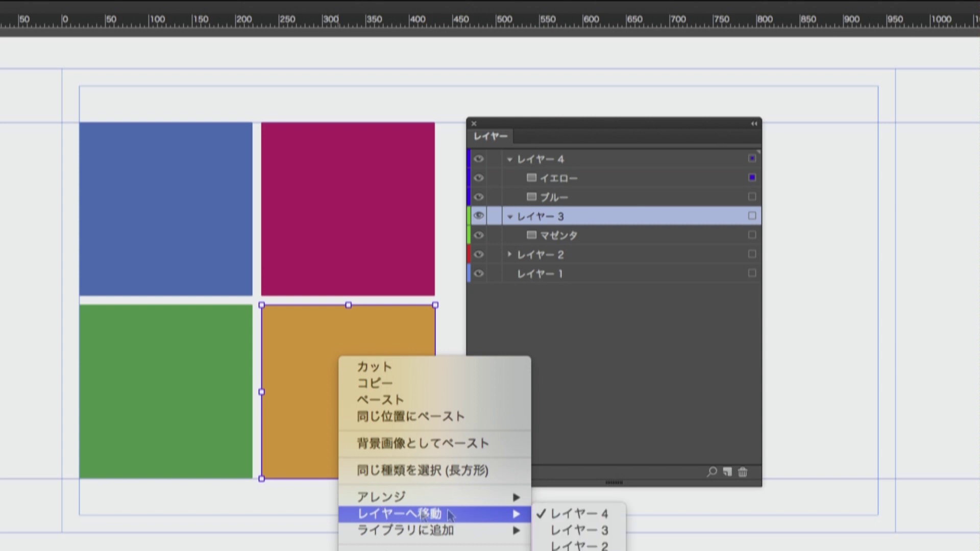
pyautogui.click(567, 534)
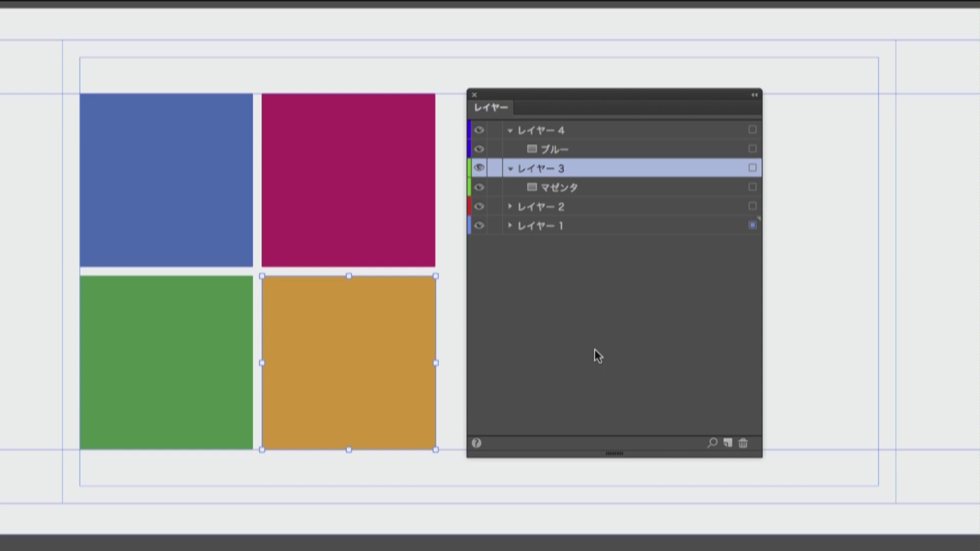
# Look at the layer choices under レイヤーへ移動 for the magenta square in レイヤー 3
pyautogui.rightClick(321, 166)
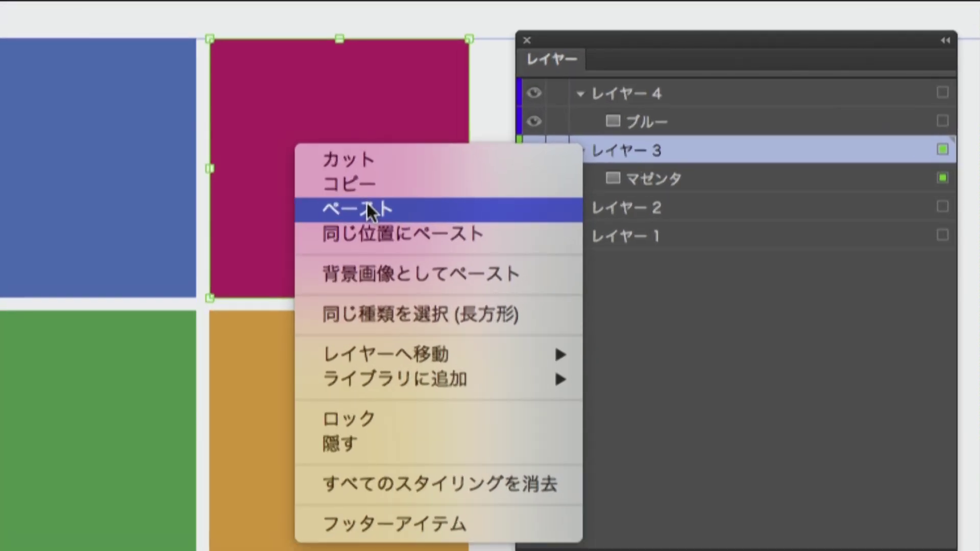
pyautogui.moveTo(421, 354)
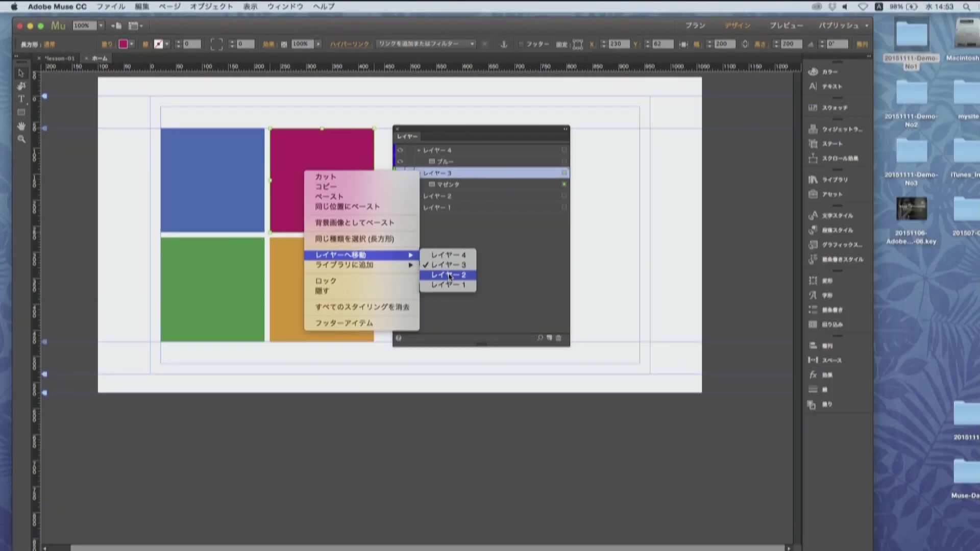
pyautogui.click(449, 275)
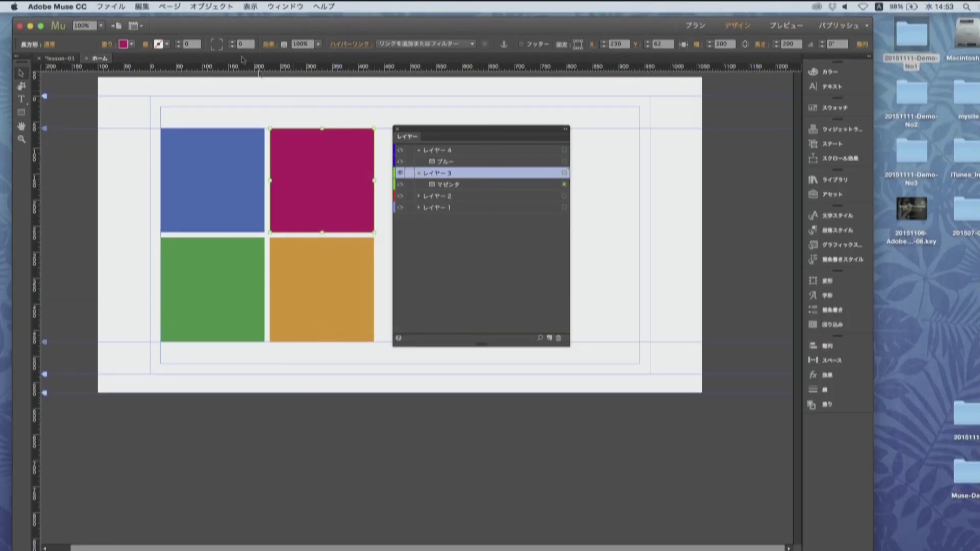
# Close the ホーム page and the lesson-01 site and clear the application window off the desktop
pyautogui.click(86, 59)
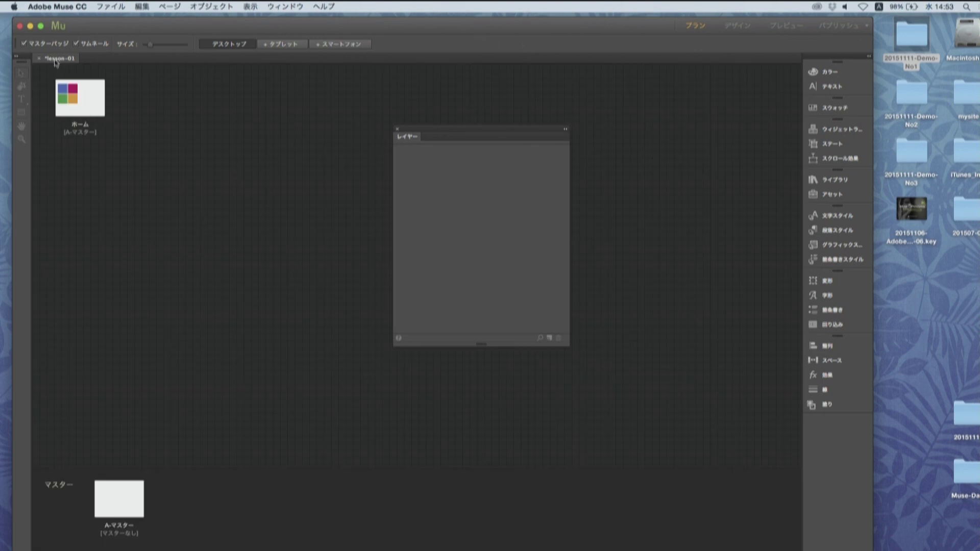
pyautogui.click(38, 58)
pyautogui.click(443, 305)
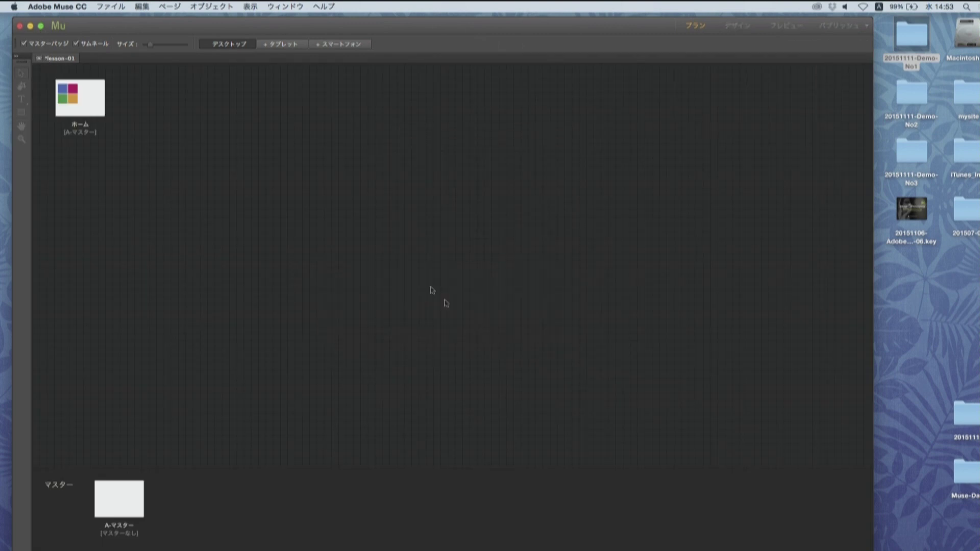
pyautogui.click(31, 27)
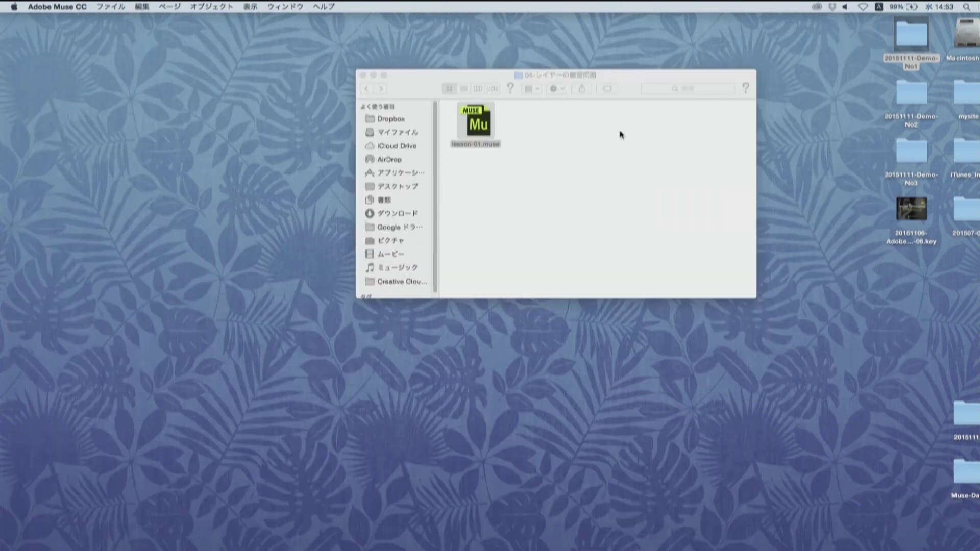
# Open the demo-02 site from the 05-ヒエラルキカルの練習問題 folder inside 20151111-Demo-No1
pyautogui.click(468, 120)
pyautogui.click(369, 88)
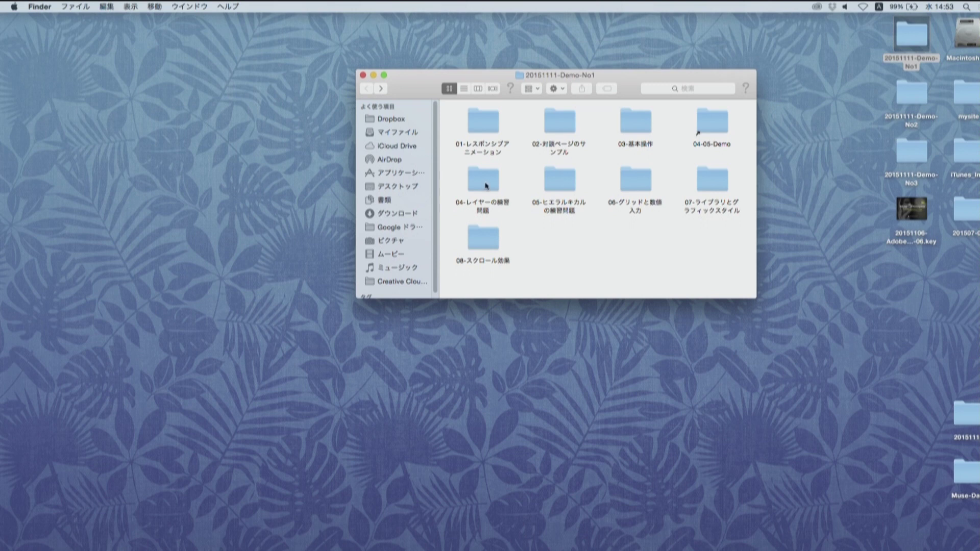
pyautogui.doubleClick(560, 182)
pyautogui.doubleClick(480, 133)
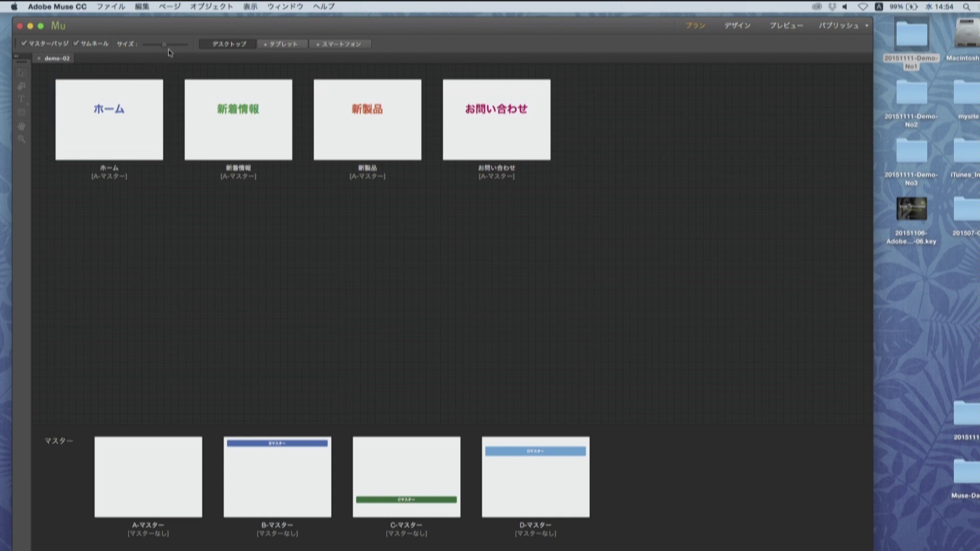
# Enlarge the page thumbnails in the site plan and widen the application window to fit them
pyautogui.moveTo(164, 47)
pyautogui.mouseDown()
pyautogui.moveTo(186, 49)
pyautogui.moveTo(172, 53)
pyautogui.mouseUp()
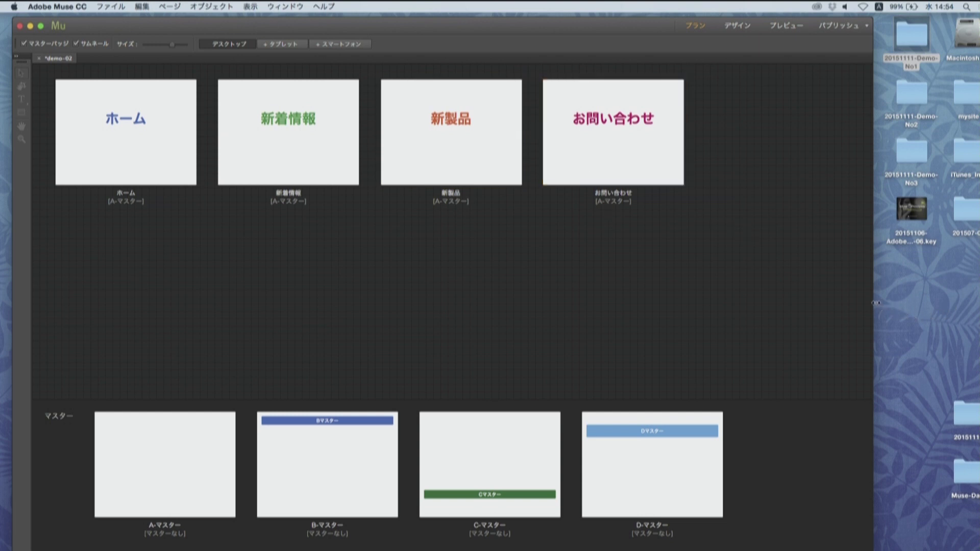
pyautogui.moveTo(875, 303); pyautogui.dragTo(939, 304)
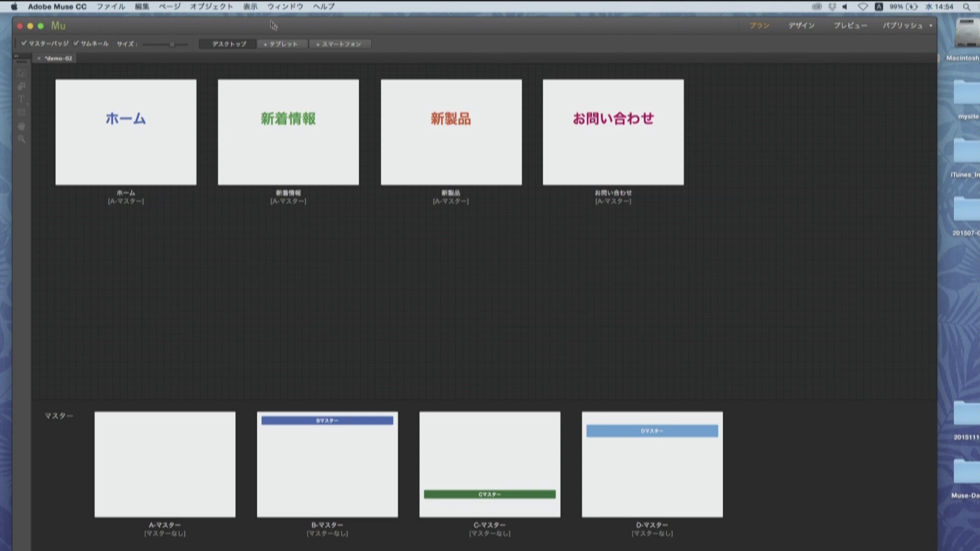
pyautogui.moveTo(174, 48); pyautogui.dragTo(179, 45)
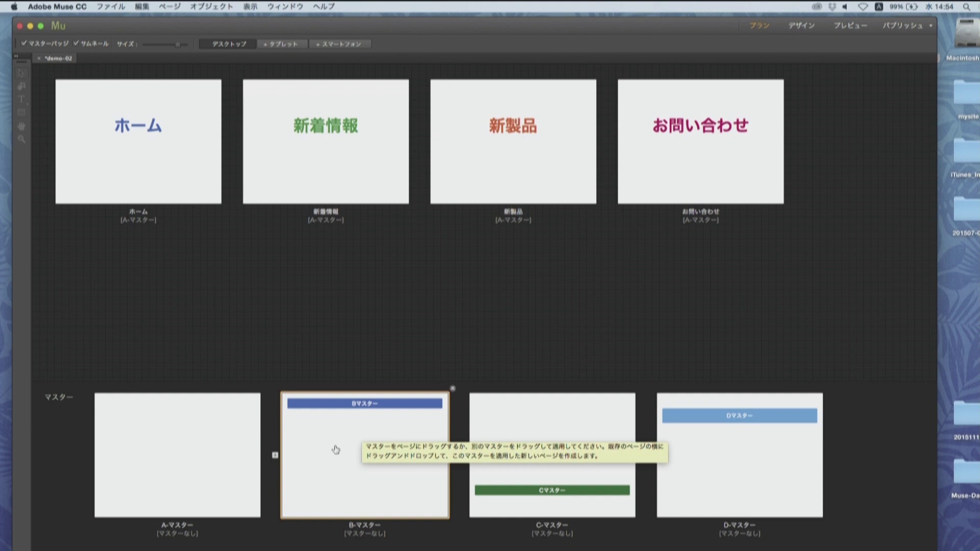
# Apply B-マスター to the 新着情報 and 新製品 pages
pyautogui.moveTo(356, 430); pyautogui.dragTo(360, 200)
pyautogui.moveTo(363, 413); pyautogui.dragTo(520, 163)
pyautogui.click(315, 477)
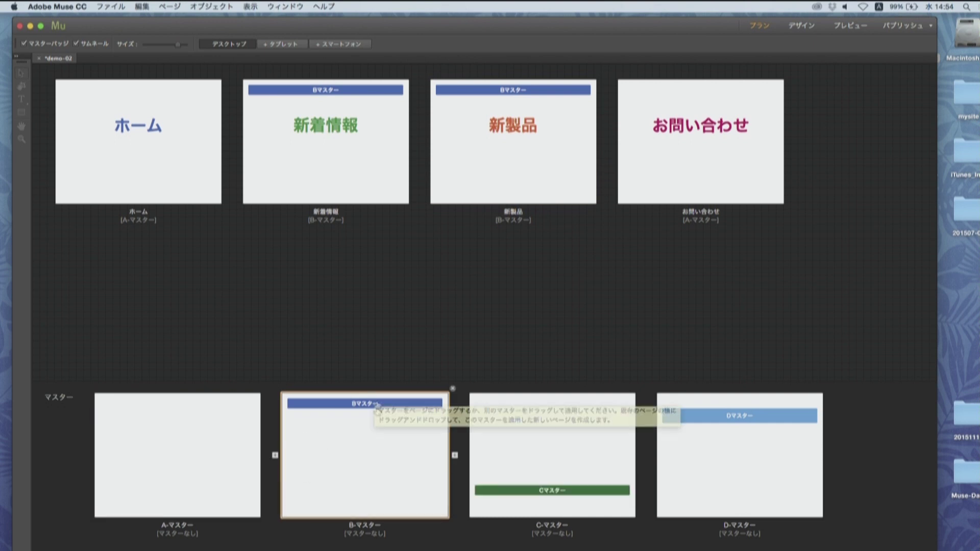
# Reassign the 新着情報 and 新製品 pages to A-マスター
pyautogui.click(384, 348)
pyautogui.click(350, 158)
pyautogui.keyDown('shift'); pyautogui.click(454, 134); pyautogui.keyUp('shift')
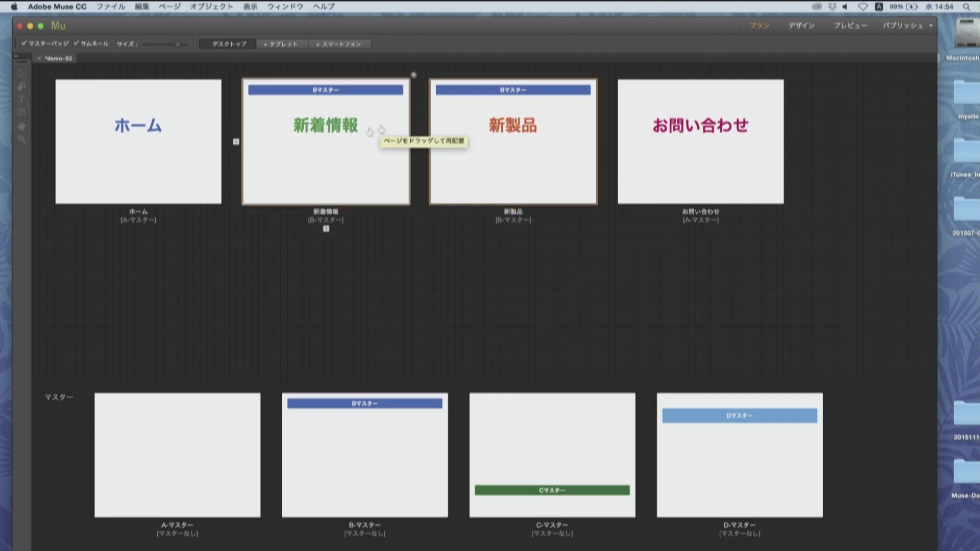
pyautogui.moveTo(153, 449); pyautogui.dragTo(345, 196)
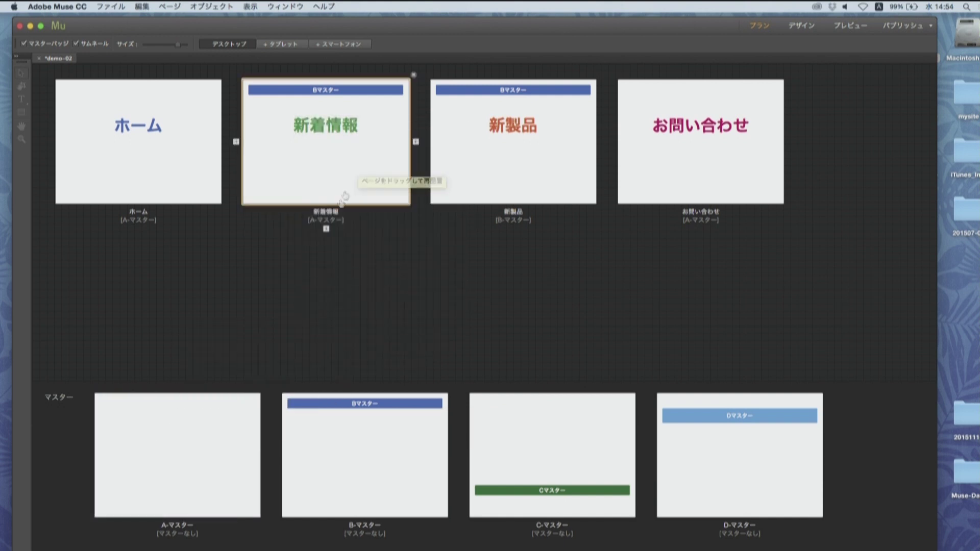
pyautogui.click(208, 401)
pyautogui.moveTo(618, 131); pyautogui.dragTo(490, 129)
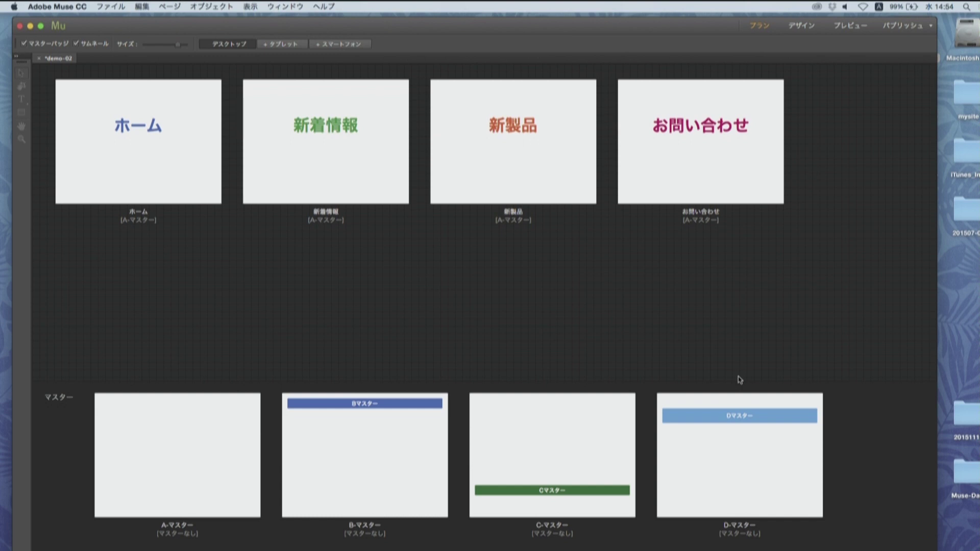
# Nest the masters by applying D-マスター to C-マスター, C-マスター to B-マスター, and B-マスター to A-マスター
pyautogui.moveTo(769, 408)
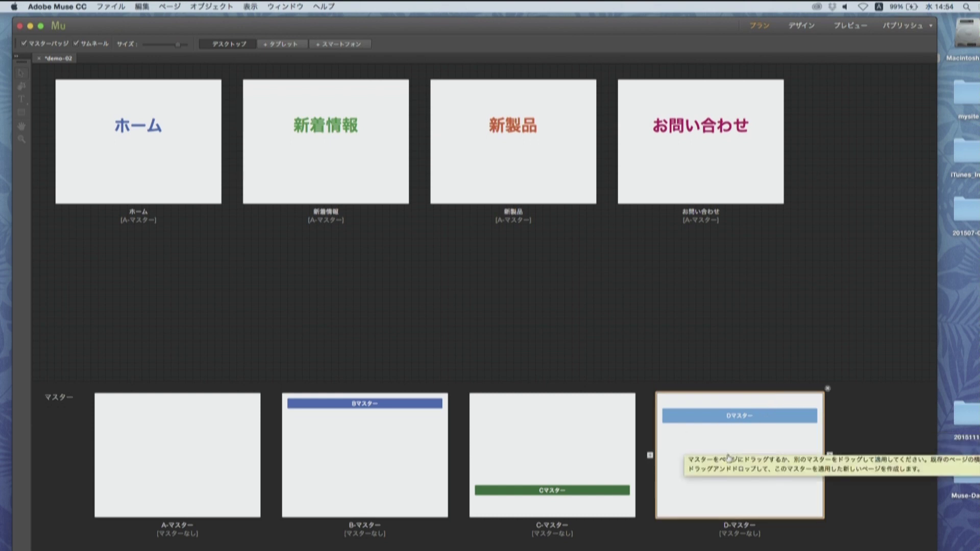
pyautogui.moveTo(749, 456); pyautogui.dragTo(604, 444)
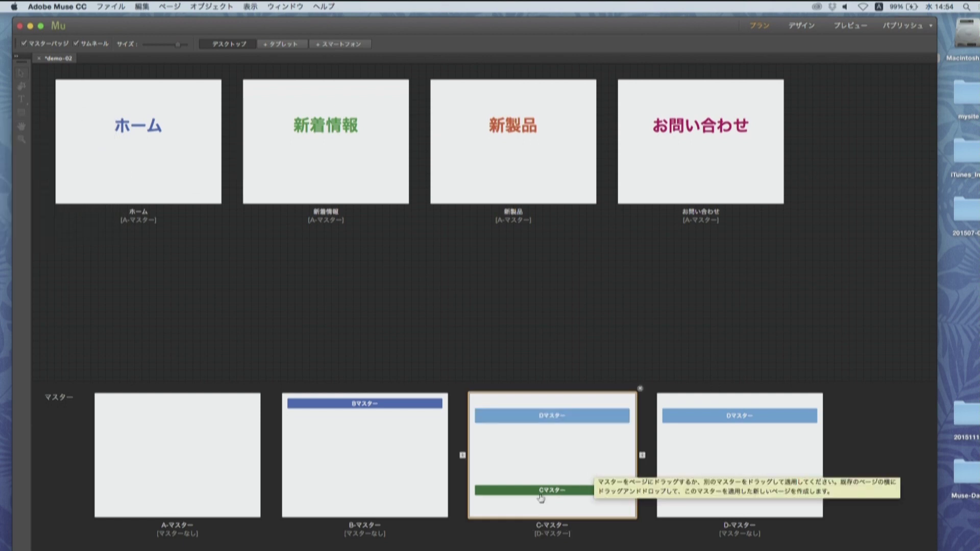
pyautogui.moveTo(580, 450); pyautogui.dragTo(194, 445)
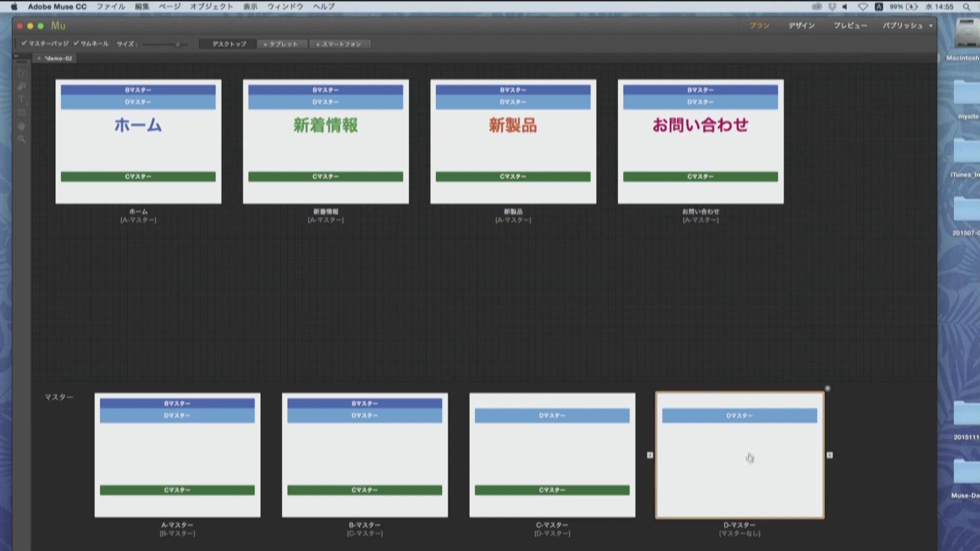
# Open D-マスター, fill its title bar with the magenta swatch D4145A, and close the master page
pyautogui.doubleClick(718, 449)
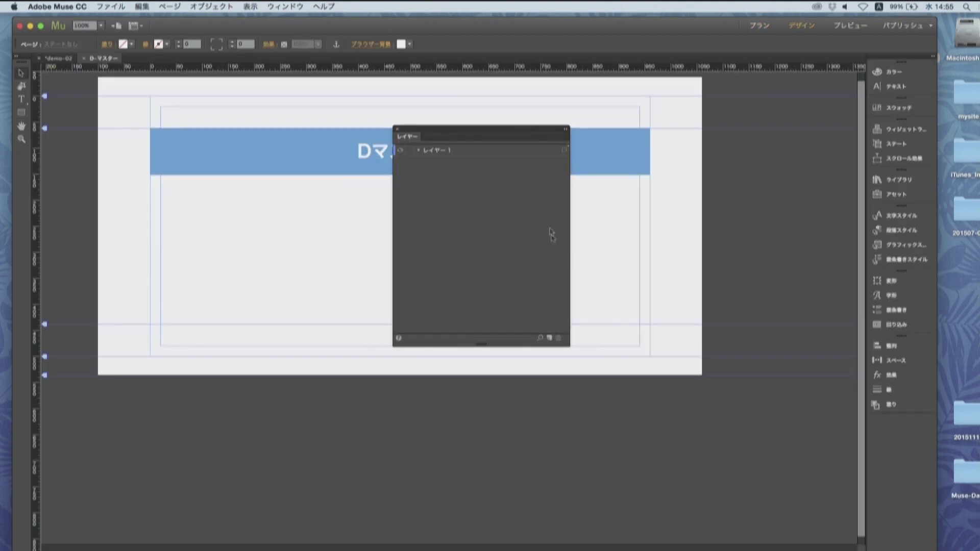
pyautogui.moveTo(456, 138); pyautogui.dragTo(643, 250)
pyautogui.click(484, 136)
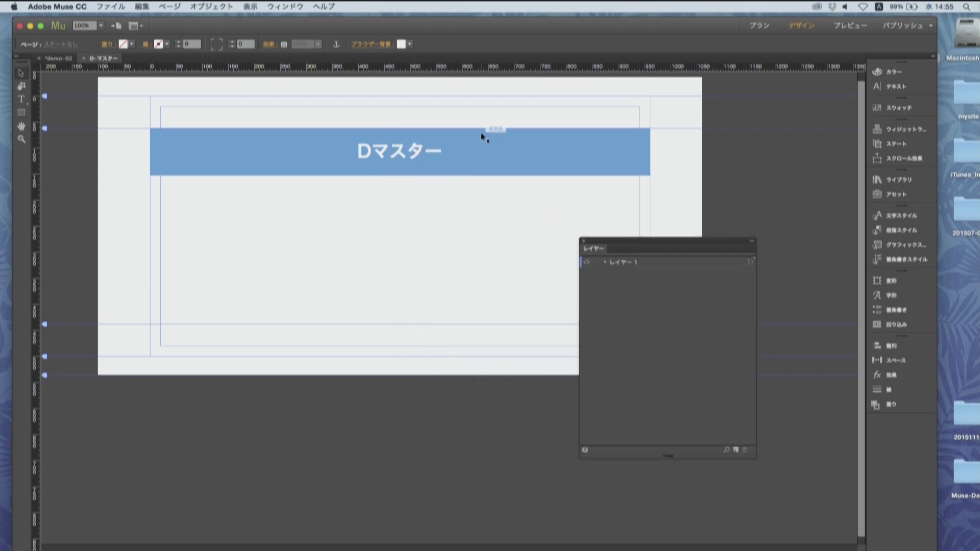
pyautogui.click(132, 45)
pyautogui.click(247, 85)
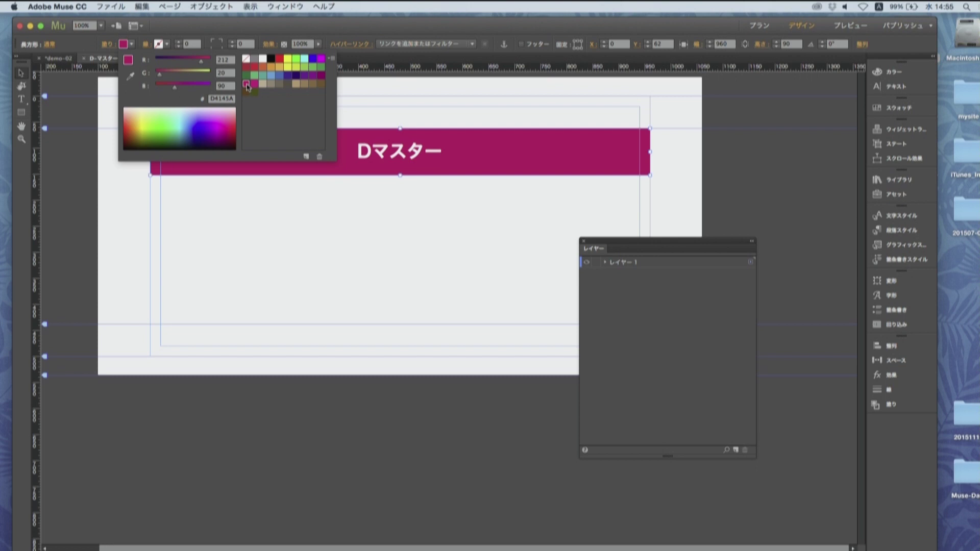
pyautogui.press('Return')
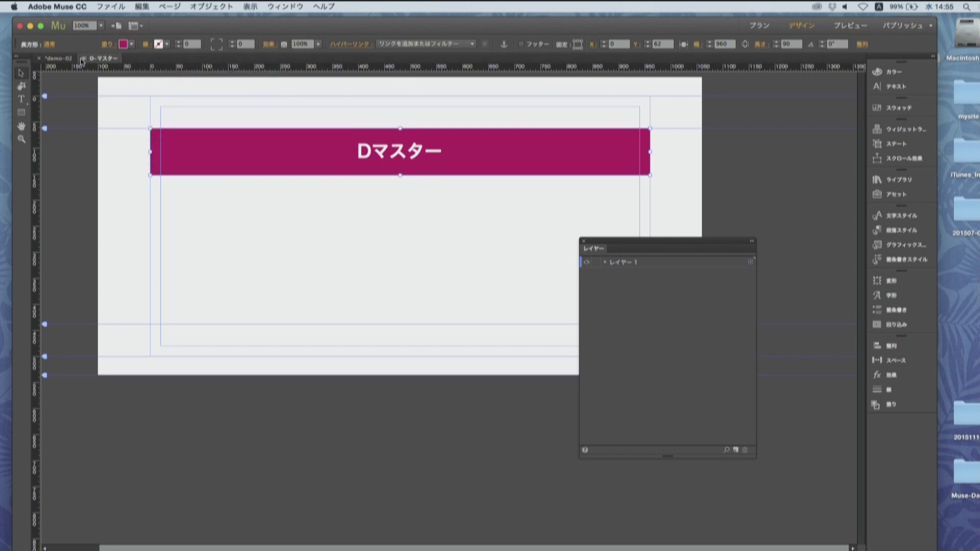
pyautogui.press('super+w')
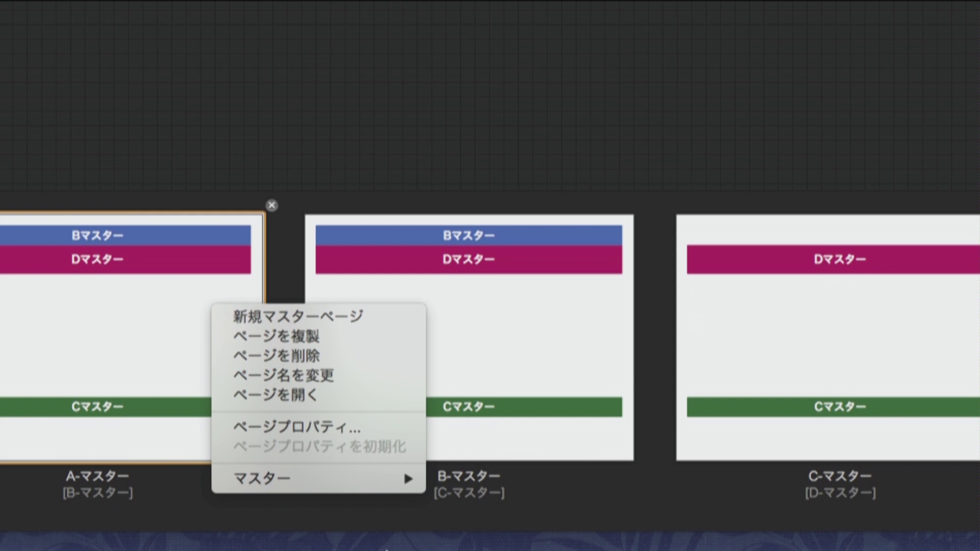
# Look at the master assignment choices available for A-マスター
pyautogui.moveTo(424, 480)
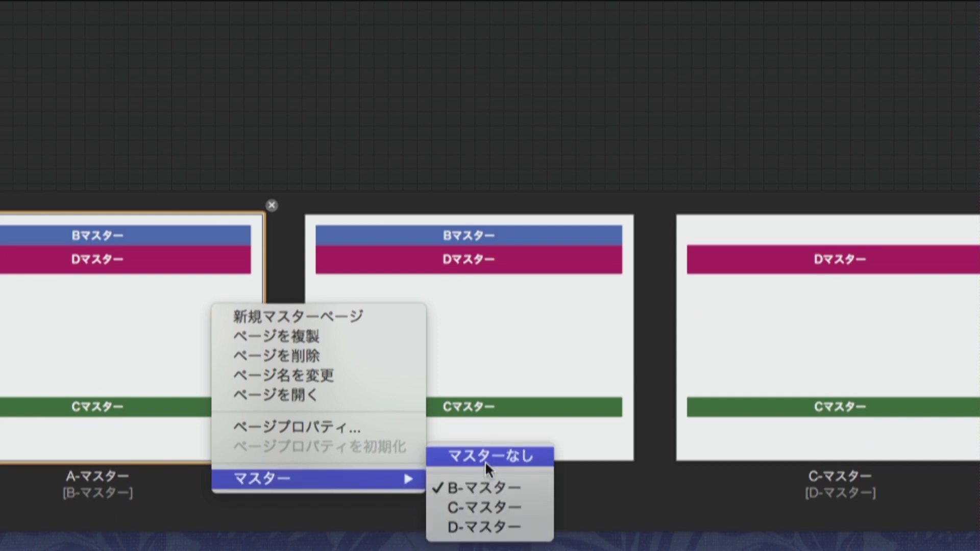
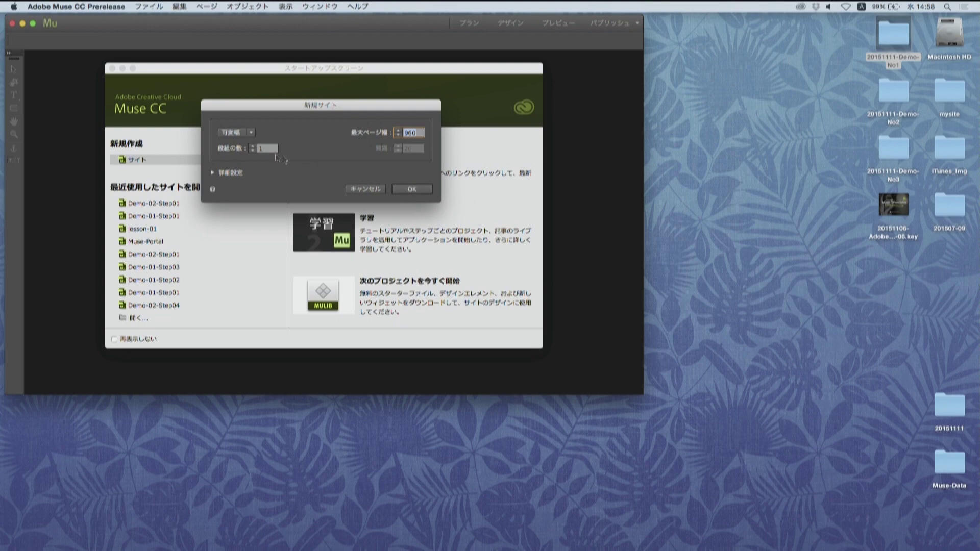
# Create a new 可変幅 site with a maximum page width of 960 and one column
pyautogui.moveTo(239, 137)
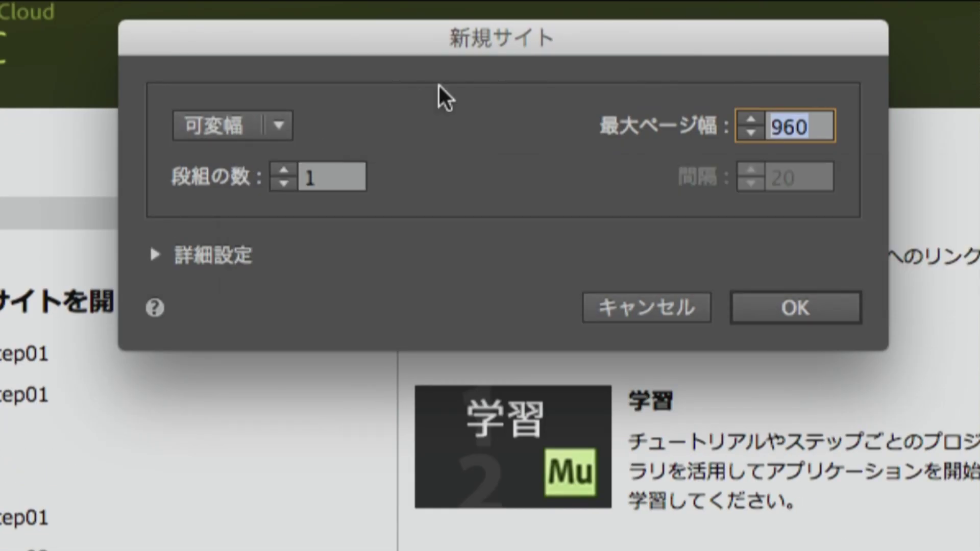
pyautogui.click(231, 135)
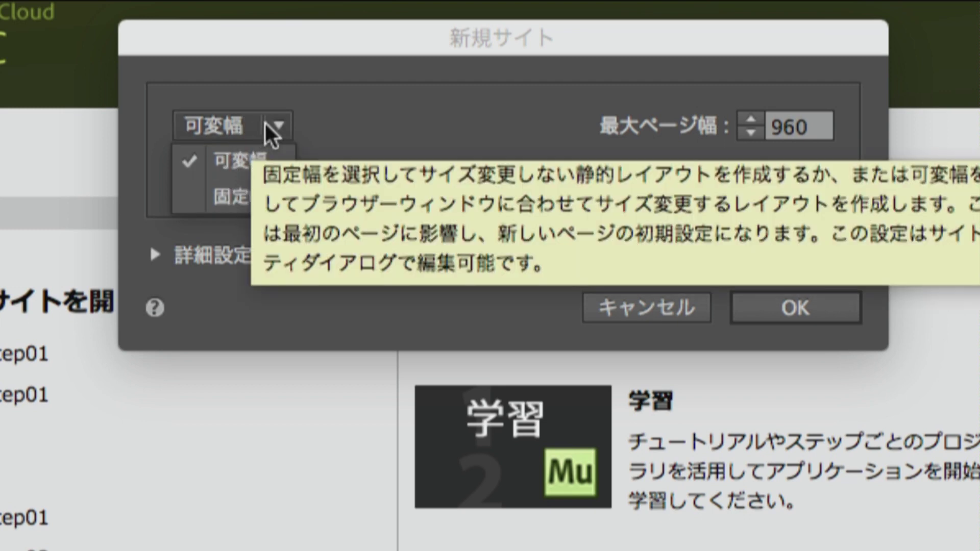
pyautogui.click(385, 105)
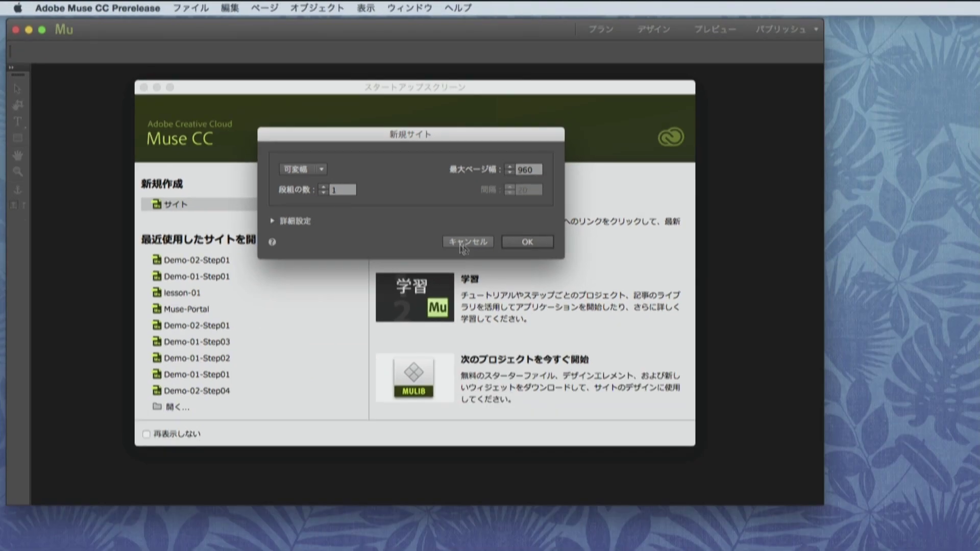
pyautogui.click(562, 261)
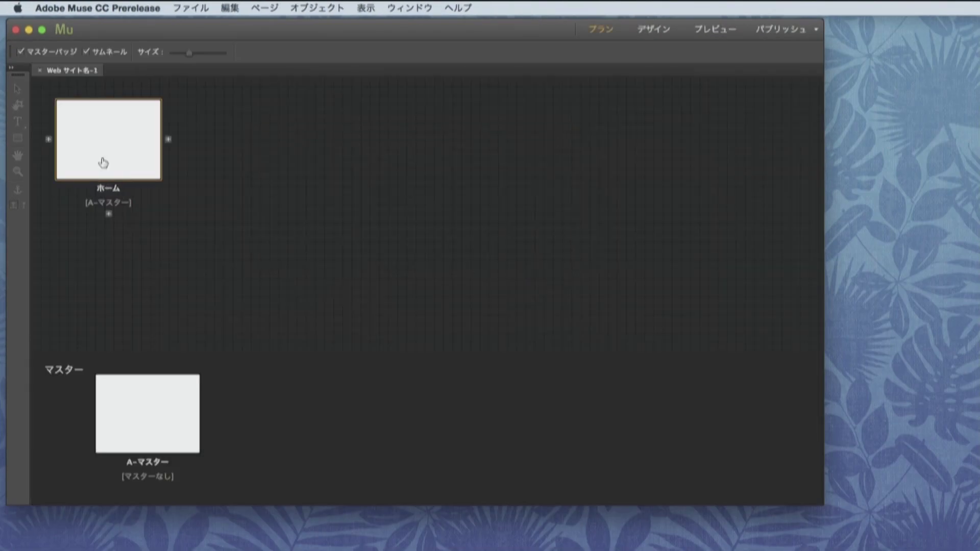
# Open the ホーム page for editing, widen the window to show the full page, and briefly check its layers
pyautogui.doubleClick(142, 129)
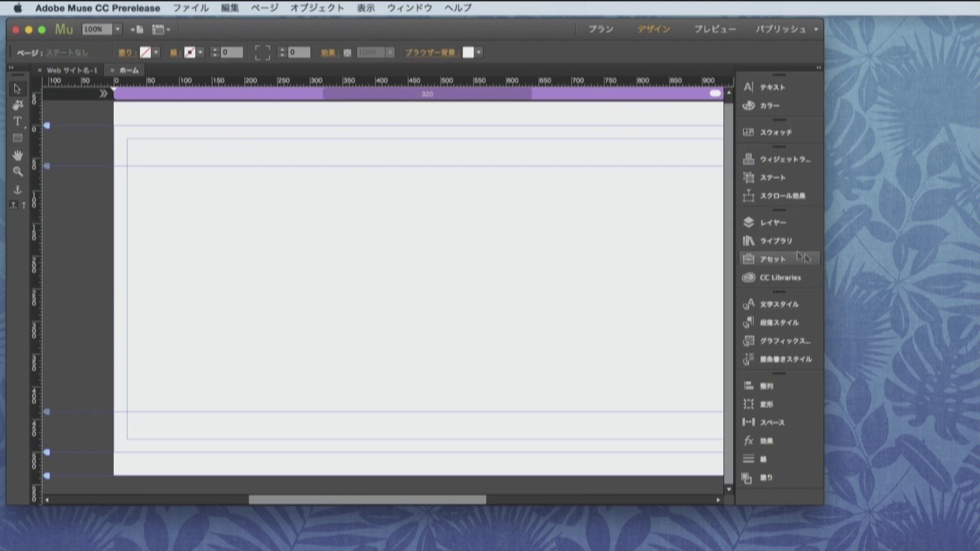
pyautogui.moveTo(824, 253); pyautogui.dragTo(899, 256)
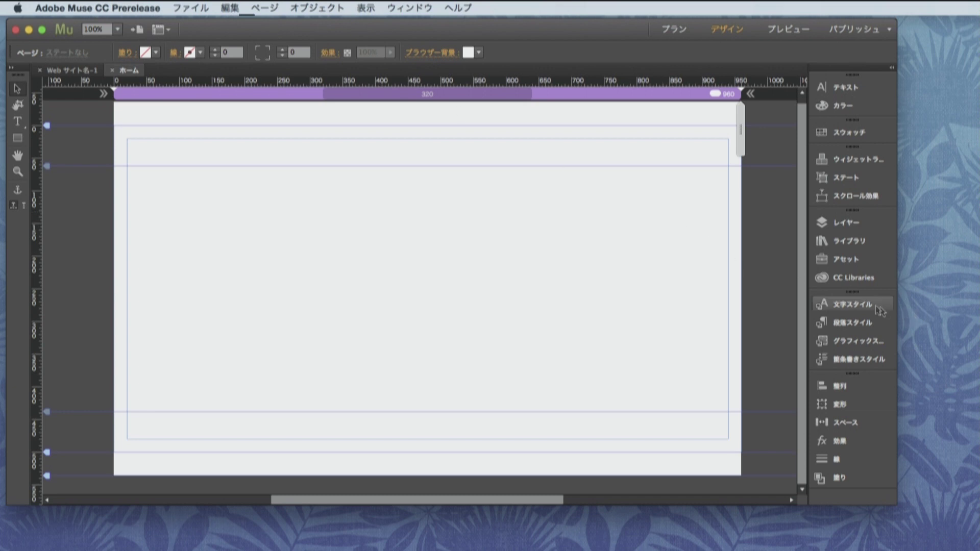
pyautogui.click(850, 227)
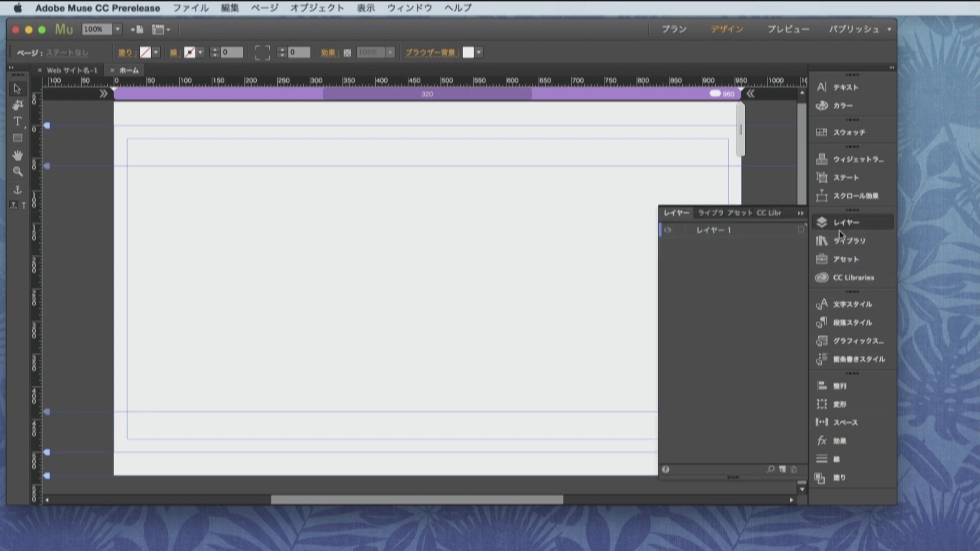
pyautogui.click(850, 224)
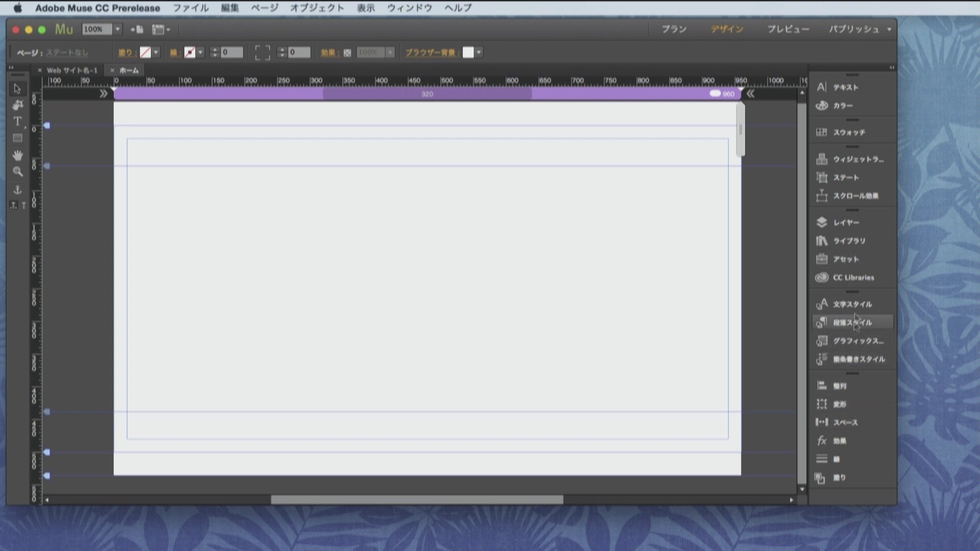
# Place the library item Step01-ブルーの長方形 from the Demo-01 folder on the ホーム page
pyautogui.click(849, 244)
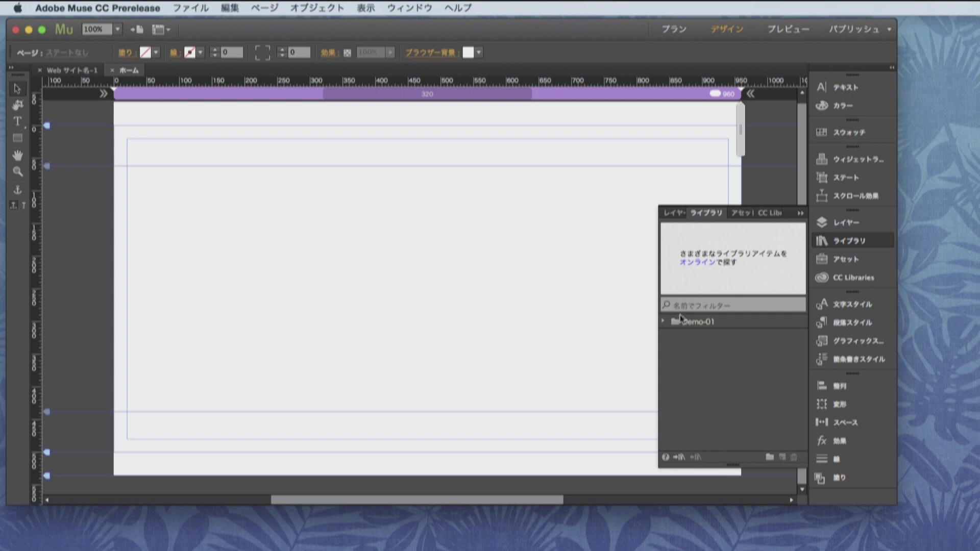
pyautogui.click(665, 322)
pyautogui.click(741, 337)
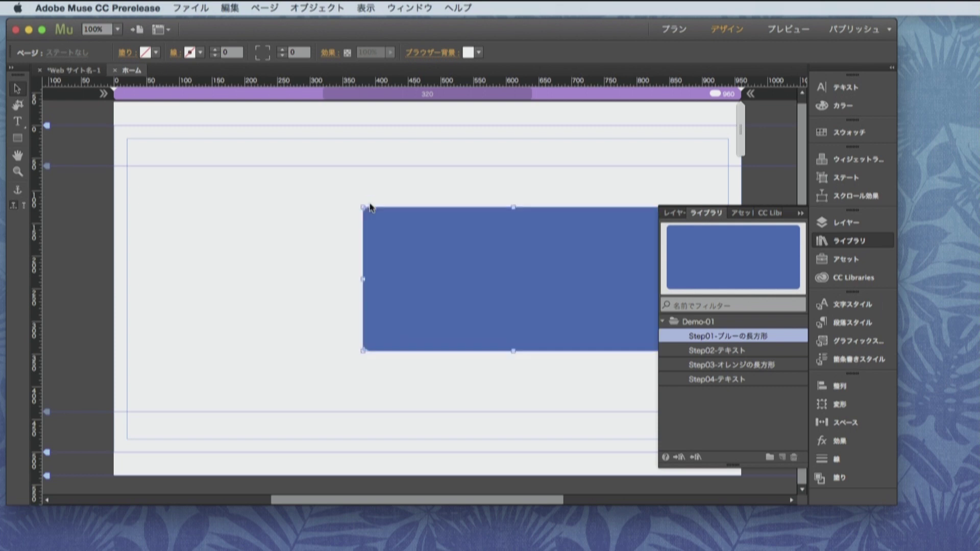
# Align the blue rectangle with the page's upper-left margin corner and place the library item Step02-テキスト inside it
pyautogui.moveTo(485, 260); pyautogui.dragTo(289, 219)
pyautogui.moveTo(384, 265); pyautogui.dragTo(352, 242)
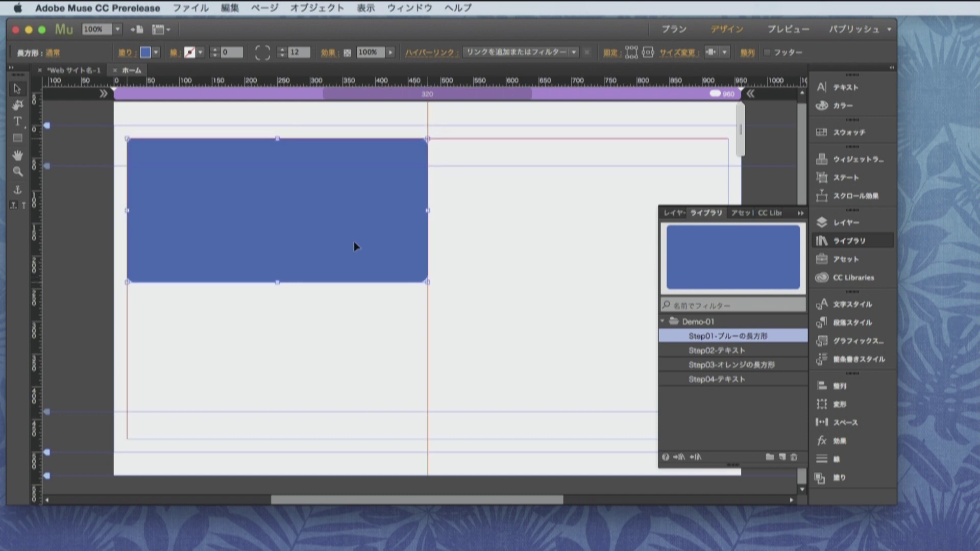
pyautogui.click(766, 351)
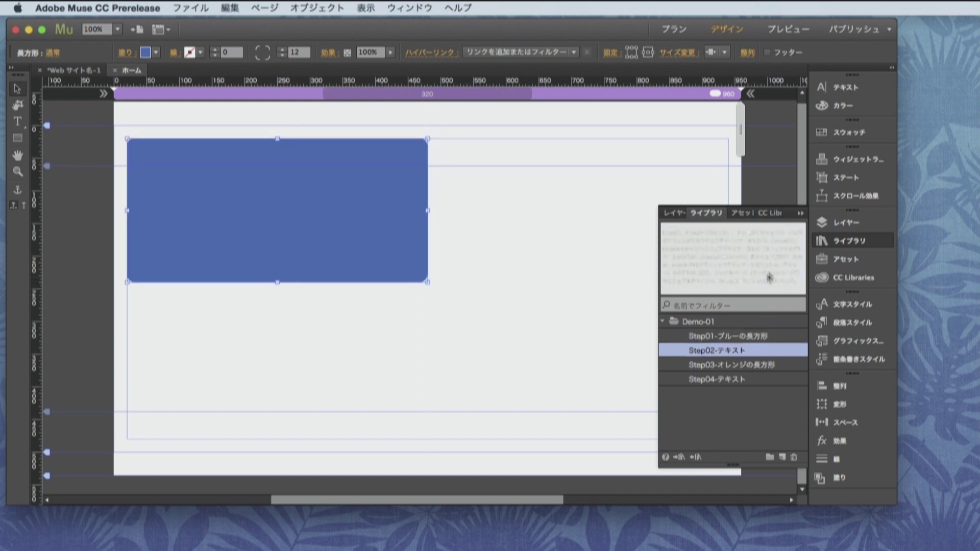
pyautogui.moveTo(758, 262); pyautogui.dragTo(217, 190)
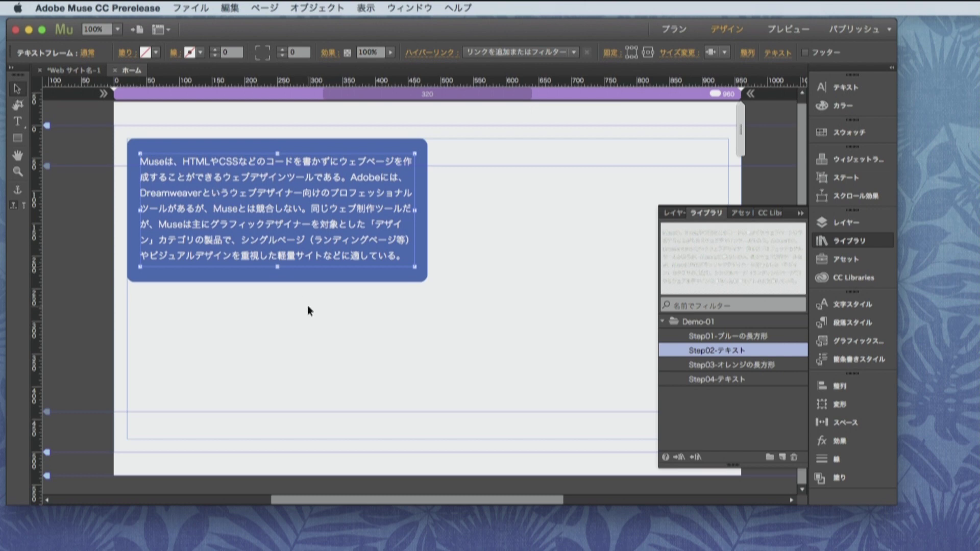
# Centre the blue rectangle and its text horizontally on the page and test their reflow by narrowing the page to about 512 px
pyautogui.click(355, 234)
pyautogui.moveTo(358, 212); pyautogui.dragTo(503, 208)
pyautogui.click(849, 241)
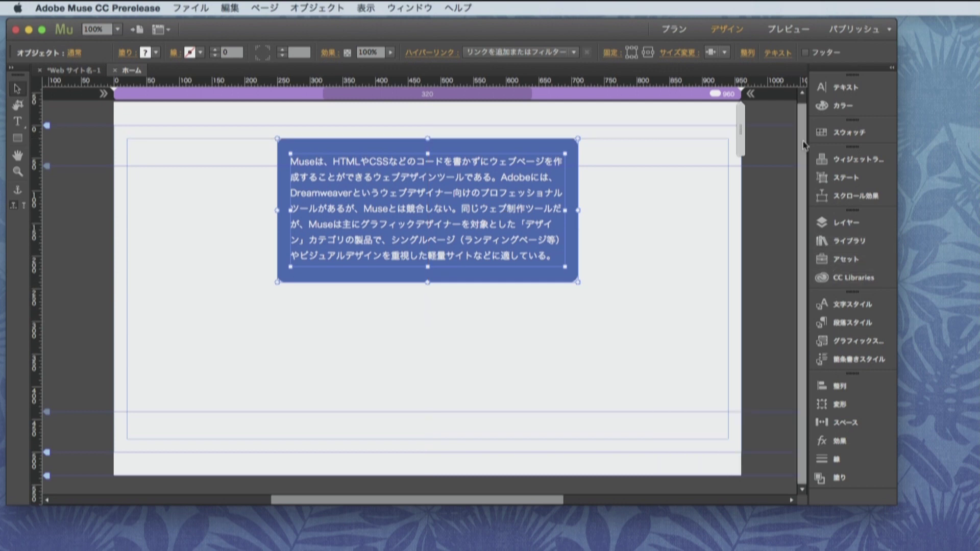
pyautogui.click(687, 207)
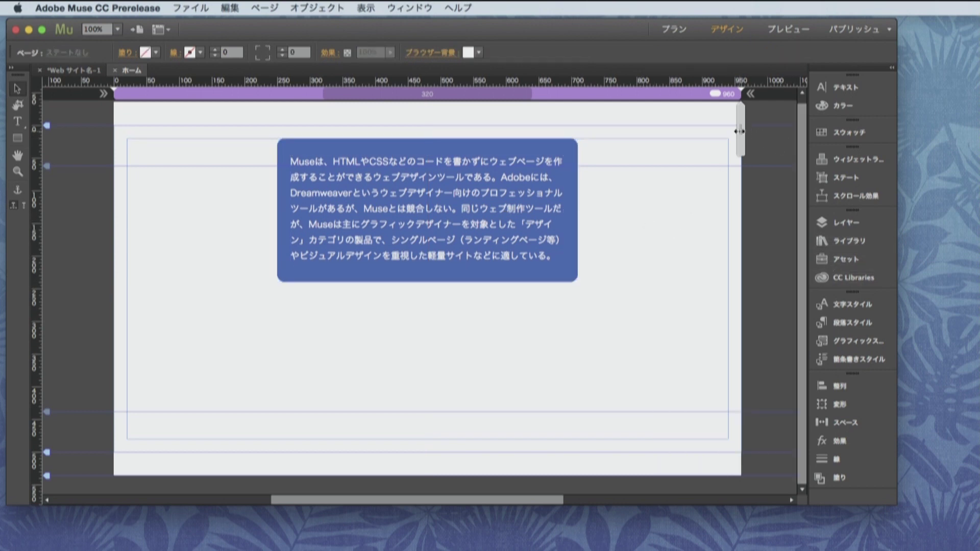
pyautogui.moveTo(733, 136); pyautogui.dragTo(596, 135)
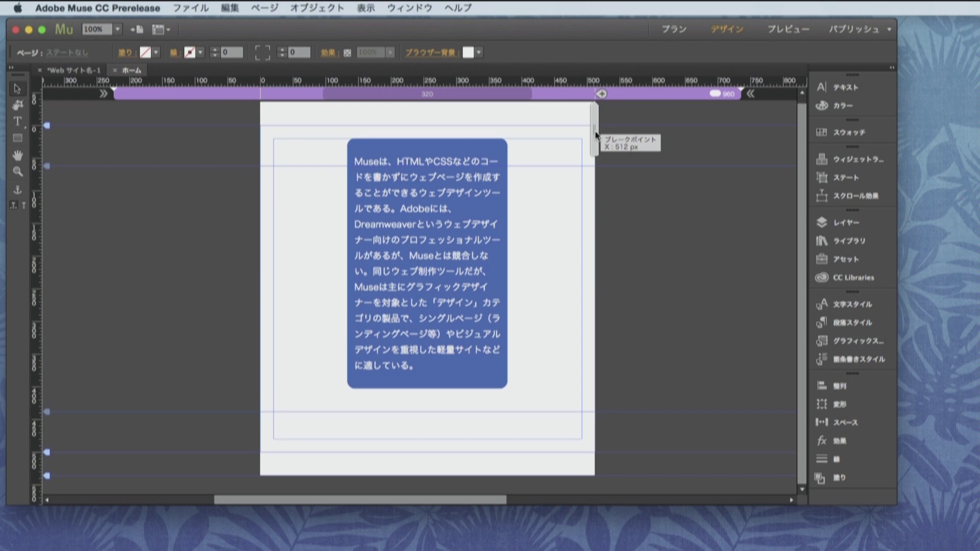
pyautogui.moveTo(596, 135); pyautogui.dragTo(650, 121)
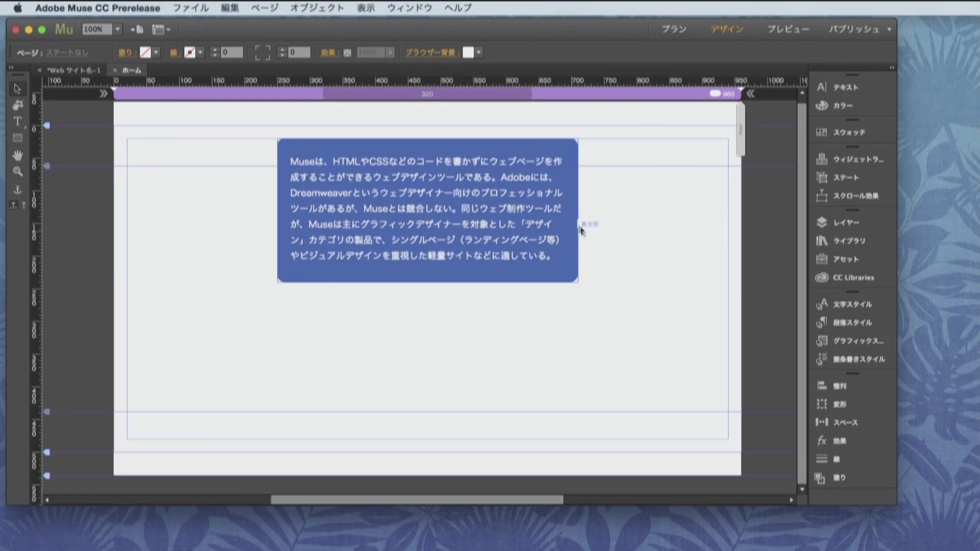
# Return the blue box and text to the left margin and place the library item Step03-オレンジの長方形 below and right of them
pyautogui.moveTo(465, 215); pyautogui.dragTo(315, 215)
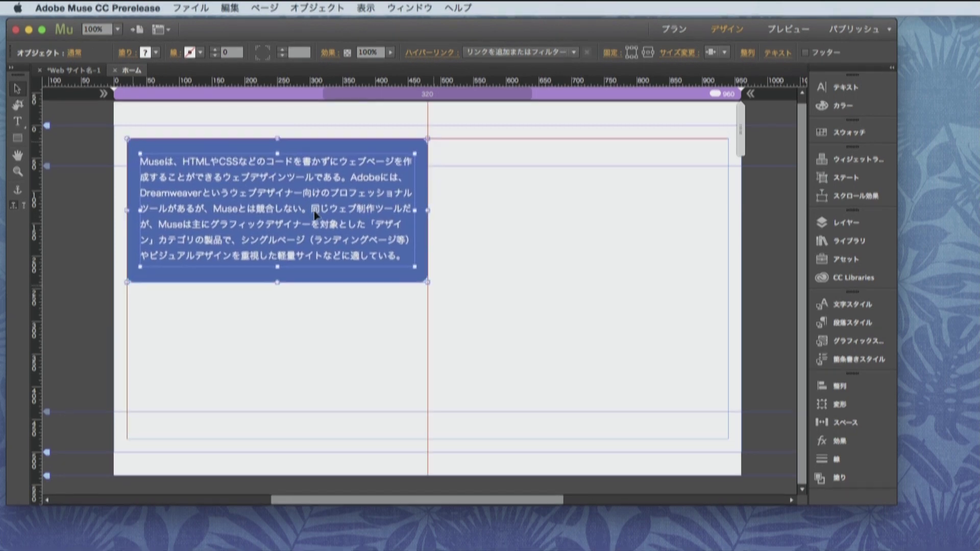
pyautogui.click(850, 240)
pyautogui.click(730, 364)
pyautogui.moveTo(754, 265); pyautogui.dragTo(523, 295)
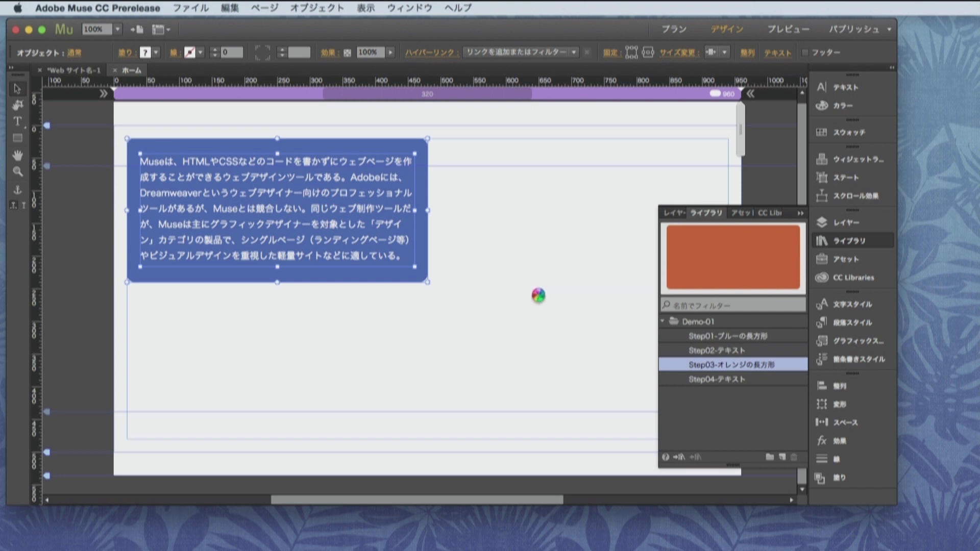
pyautogui.moveTo(557, 315); pyautogui.dragTo(465, 242)
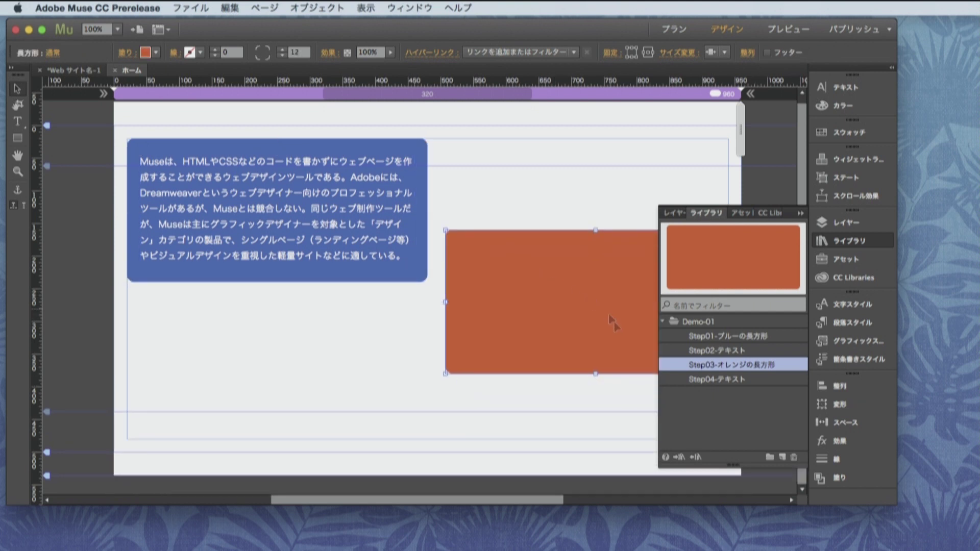
# Place the library item Step04-テキスト from the Demo-01 folder inside the orange rectangle
pyautogui.click(740, 380)
pyautogui.moveTo(748, 274); pyautogui.dragTo(422, 328)
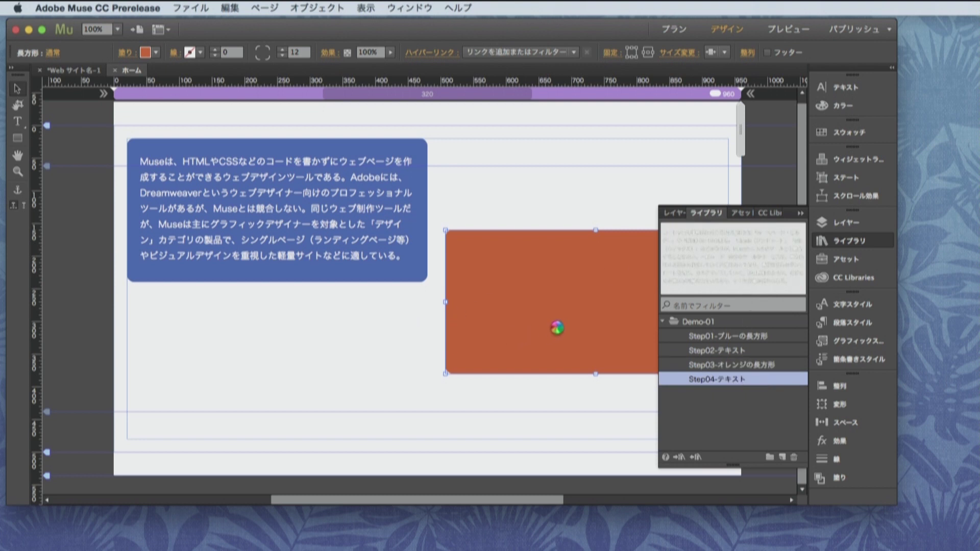
pyautogui.click(876, 239)
pyautogui.moveTo(623, 360); pyautogui.dragTo(672, 274)
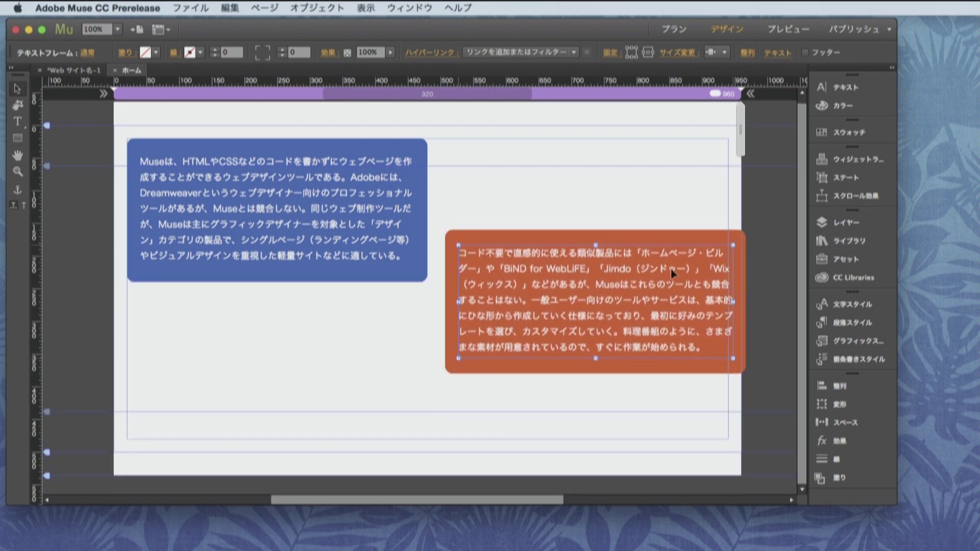
# Move the orange rectangle together with its text directly beside the blue box, with their upper edges aligned
pyautogui.click(647, 301)
pyautogui.moveTo(647, 301); pyautogui.dragTo(631, 209)
pyautogui.click(636, 345)
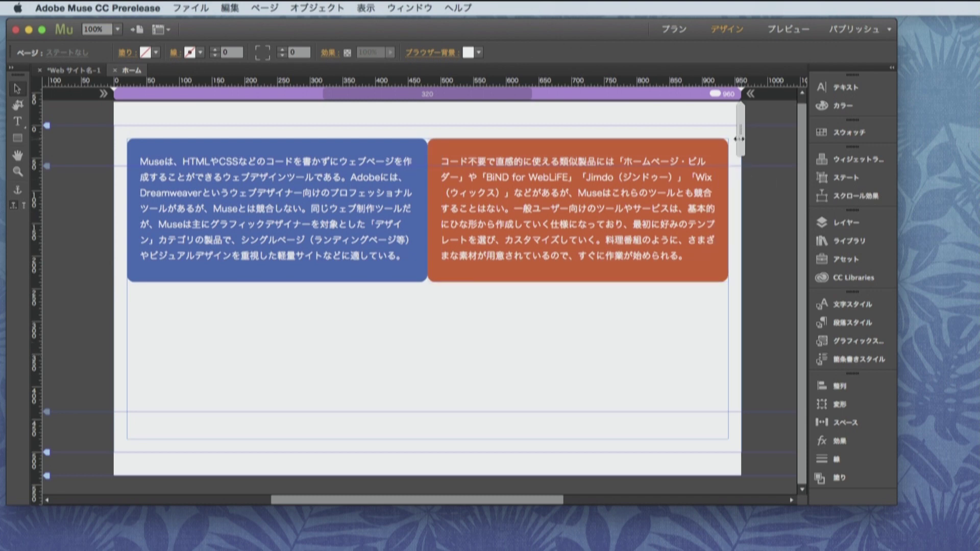
# Try the orange box staggered below the blue one, test it at a narrower page width, and return it beside the blue box
pyautogui.moveTo(743, 136)
pyautogui.mouseDown()
pyautogui.moveTo(606, 142)
pyautogui.moveTo(693, 150)
pyautogui.moveTo(742, 138)
pyautogui.mouseUp()
pyautogui.click(613, 195)
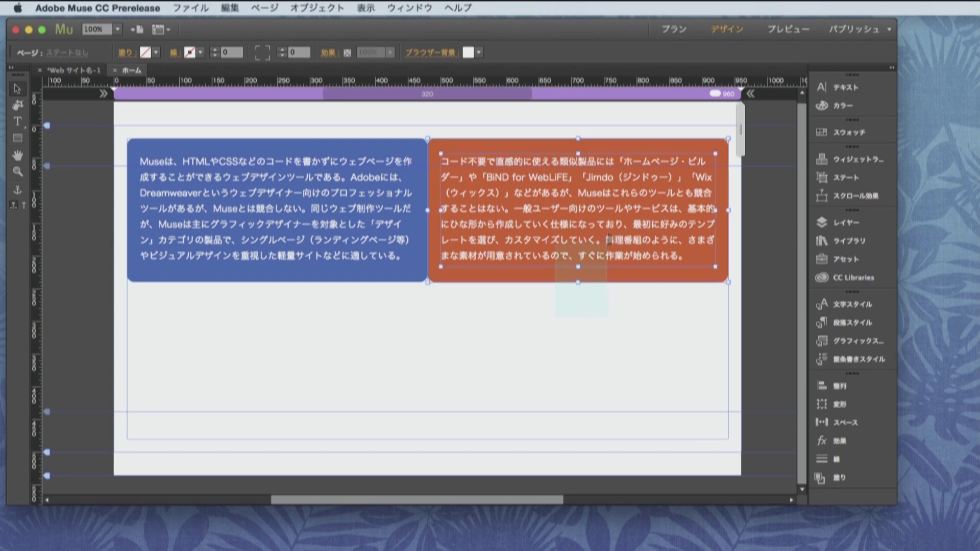
pyautogui.moveTo(612, 195); pyautogui.dragTo(506, 354)
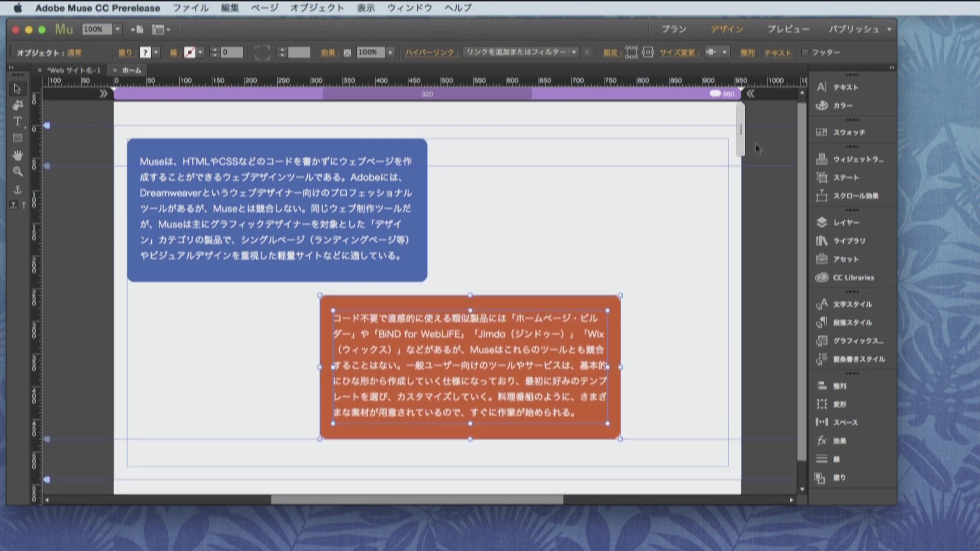
pyautogui.moveTo(741, 134); pyautogui.dragTo(676, 156)
pyautogui.moveTo(486, 503); pyautogui.dragTo(448, 504)
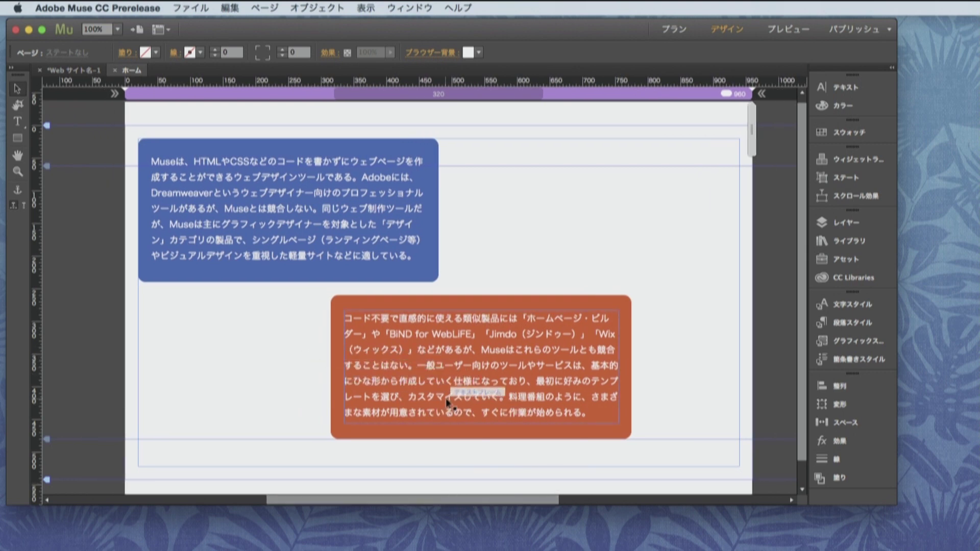
pyautogui.moveTo(448, 388); pyautogui.dragTo(550, 247)
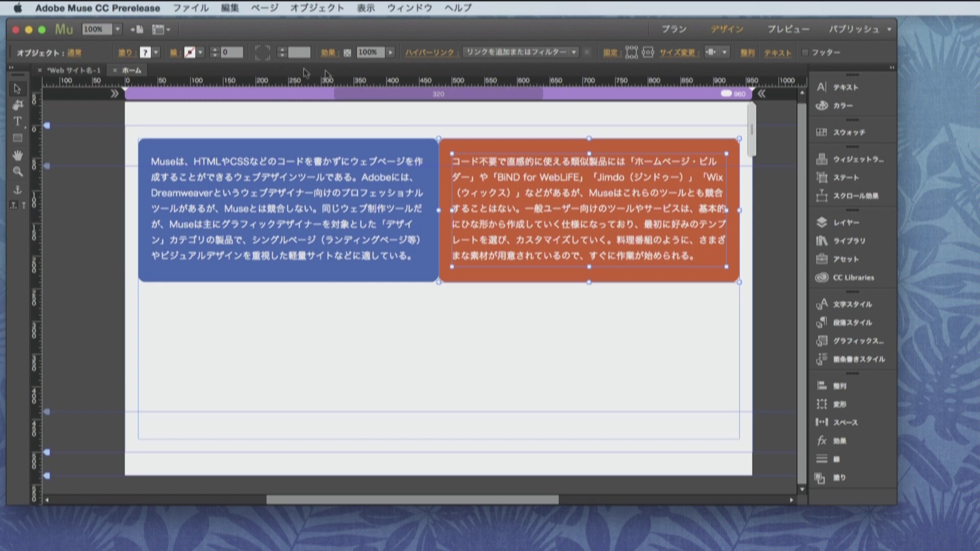
# Preview the page in Firefox, examine the two-column layout at narrow and wide window sizes, and put the browser window away
pyautogui.click(178, 7)
pyautogui.click(250, 219)
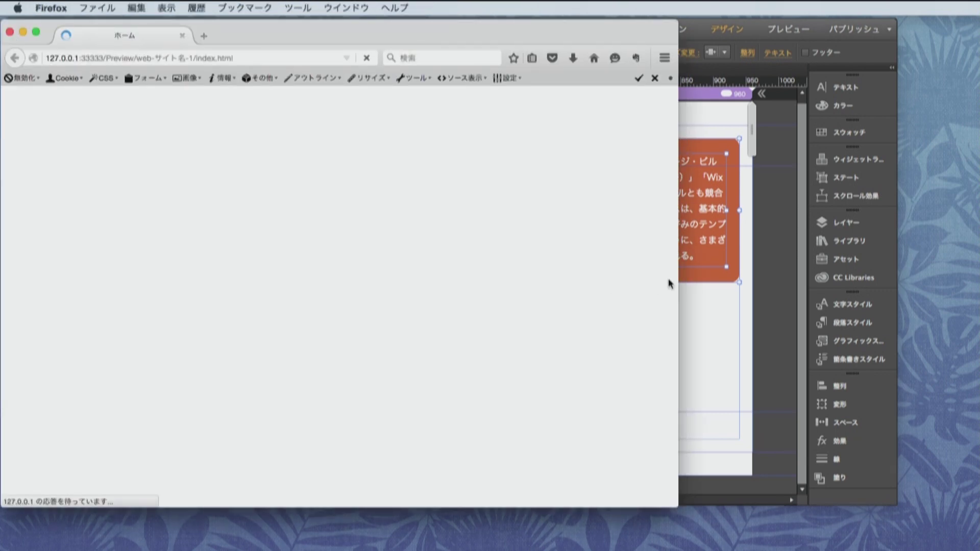
pyautogui.moveTo(682, 276); pyautogui.dragTo(274, 252)
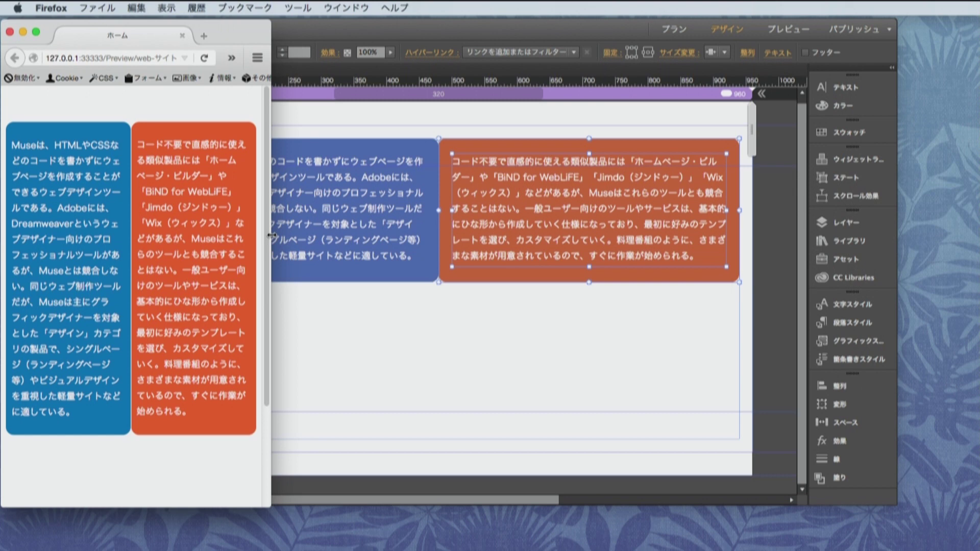
pyautogui.moveTo(271, 255); pyautogui.dragTo(639, 261)
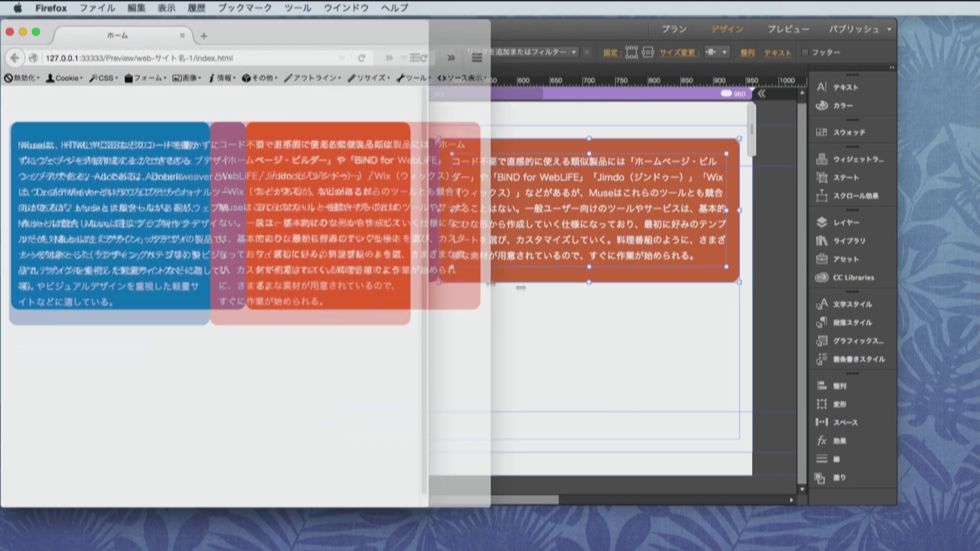
pyautogui.click(32, 29)
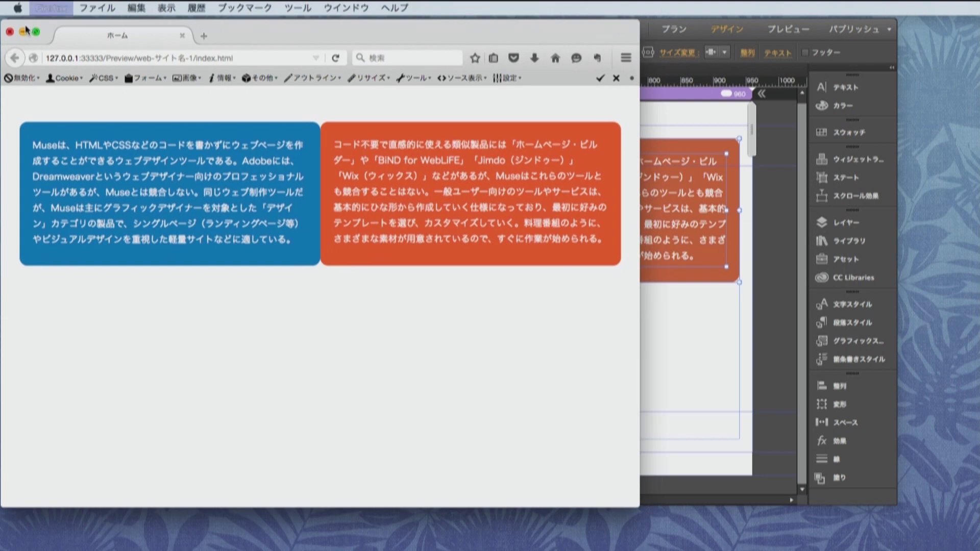
# Narrow the page to 468 px, add a breakpoint at that width, and make the application window taller
pyautogui.moveTo(753, 112); pyautogui.dragTo(591, 110)
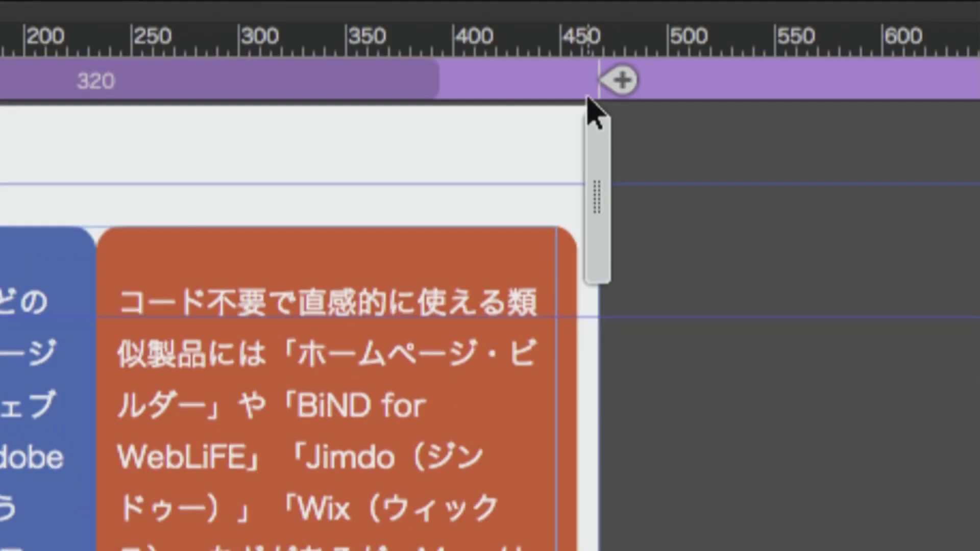
pyautogui.click(621, 86)
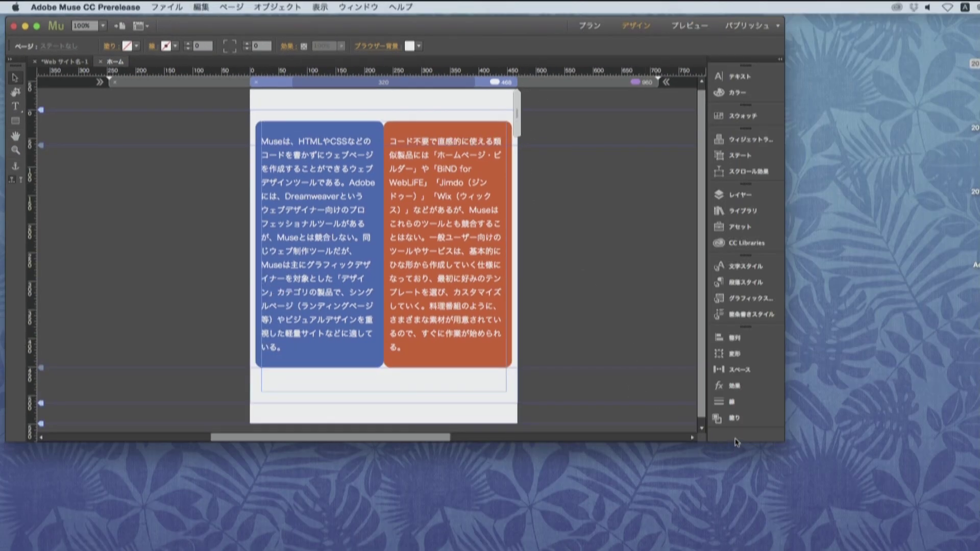
pyautogui.moveTo(745, 443); pyautogui.dragTo(743, 533)
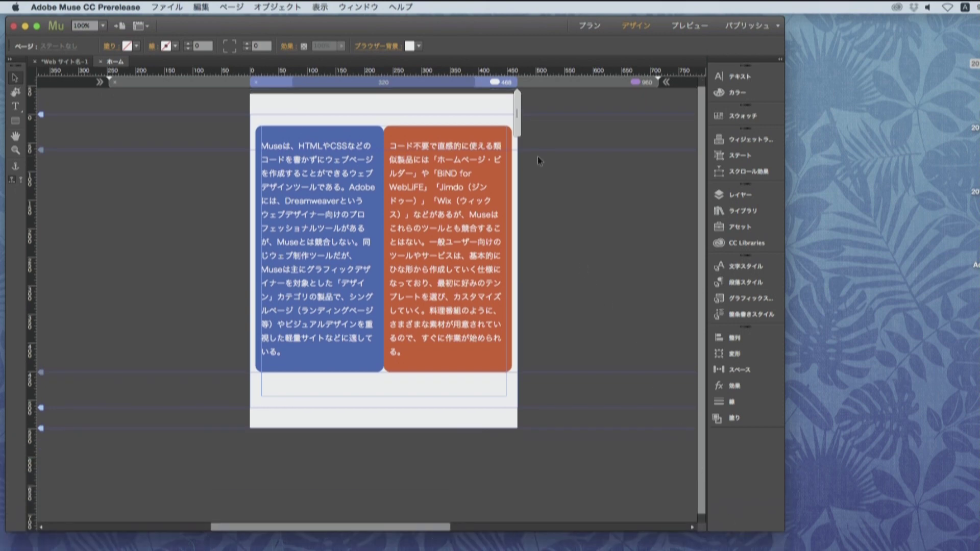
# Set the orange box aside off the page and stretch the blue rectangle to span both page margins
pyautogui.moveTo(511, 276); pyautogui.dragTo(664, 328)
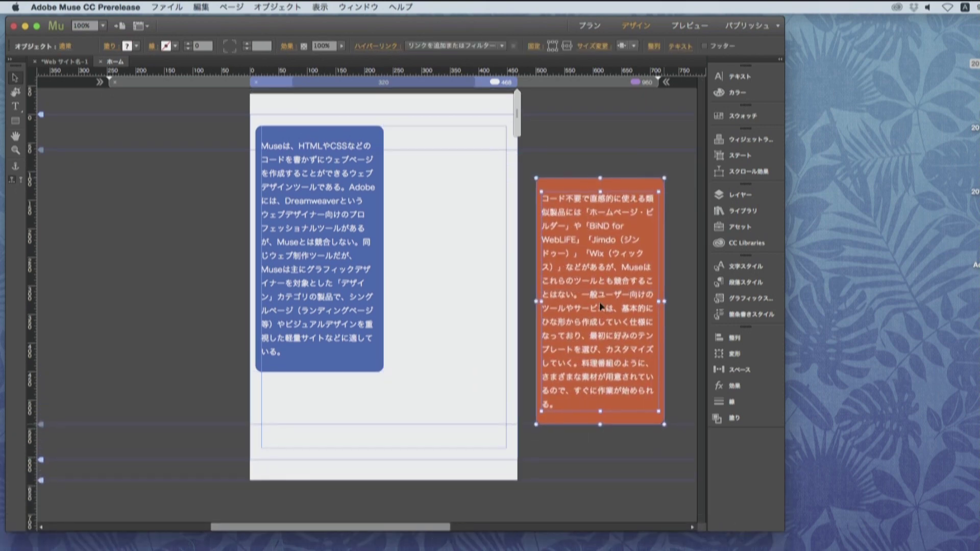
pyautogui.click(380, 210)
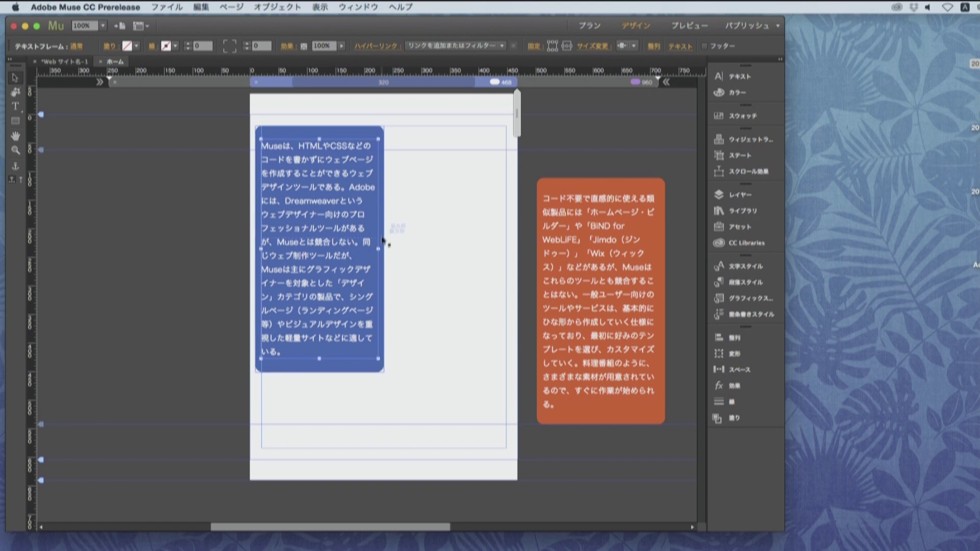
pyautogui.click(384, 253)
pyautogui.moveTo(384, 253); pyautogui.dragTo(506, 257)
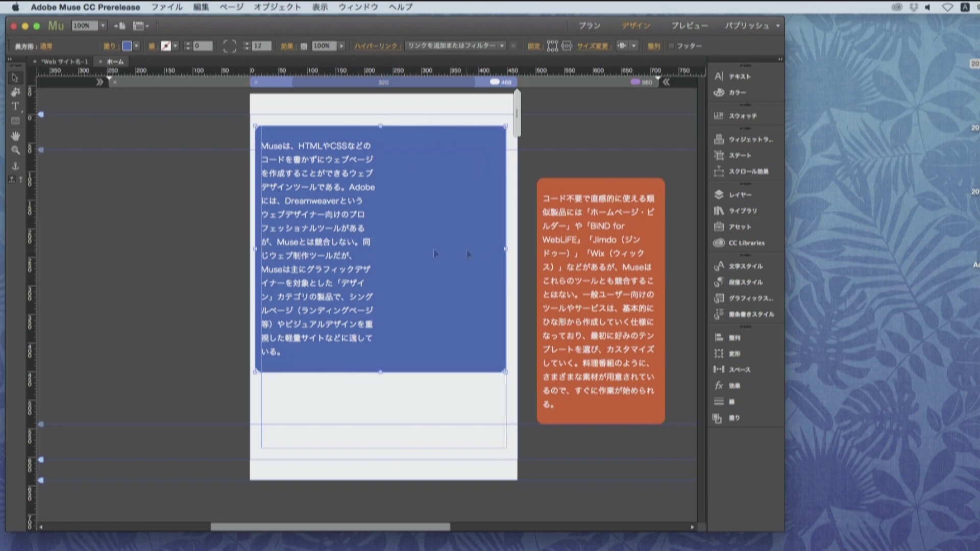
pyautogui.moveTo(255, 250); pyautogui.dragTo(322, 237)
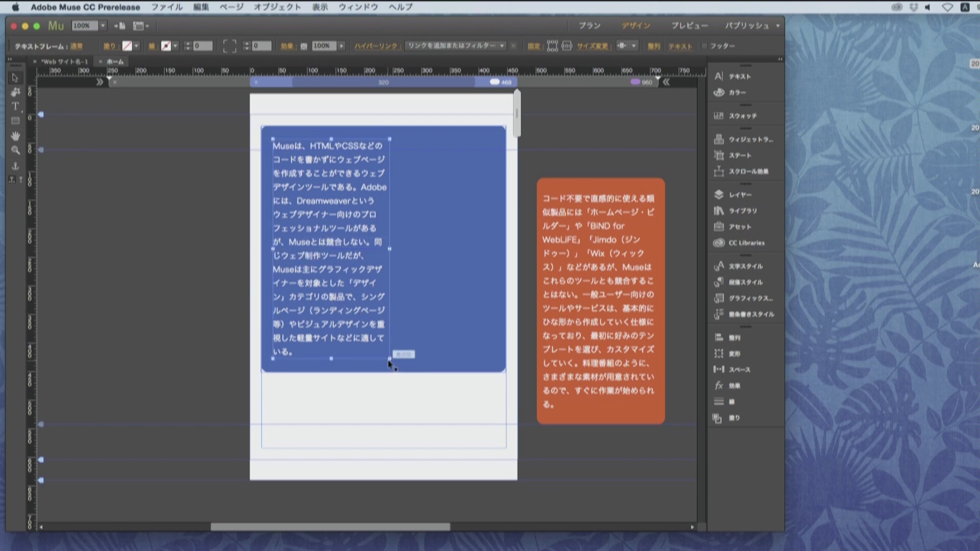
# Widen the blue box's text frame across the rectangle and shorten the rectangle to fit its text
pyautogui.moveTo(389, 359); pyautogui.dragTo(493, 249)
pyautogui.click(454, 325)
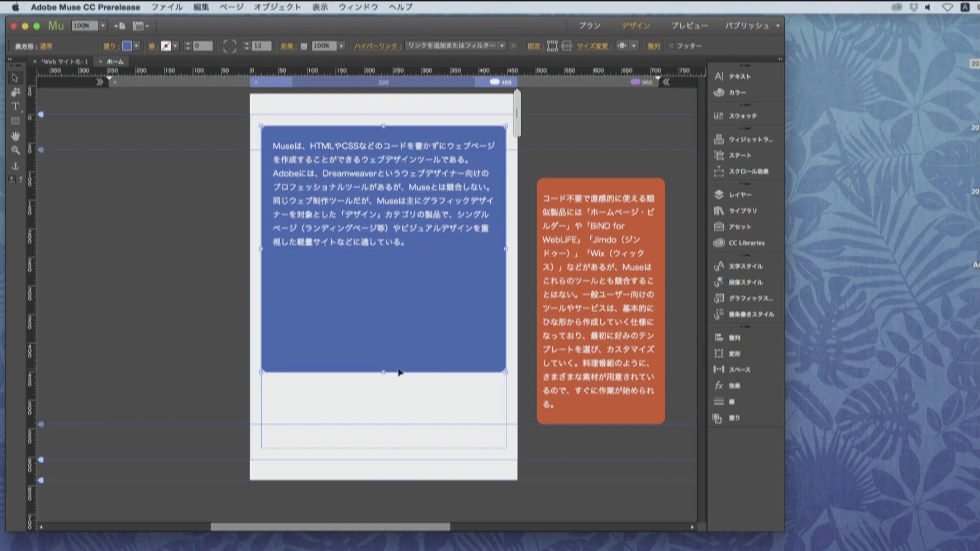
pyautogui.moveTo(383, 368); pyautogui.dragTo(447, 271)
# Move the orange box below the blue one at the left margin and widen its rectangle to 428 px
pyautogui.click(565, 195)
pyautogui.moveTo(565, 195); pyautogui.dragTo(337, 339)
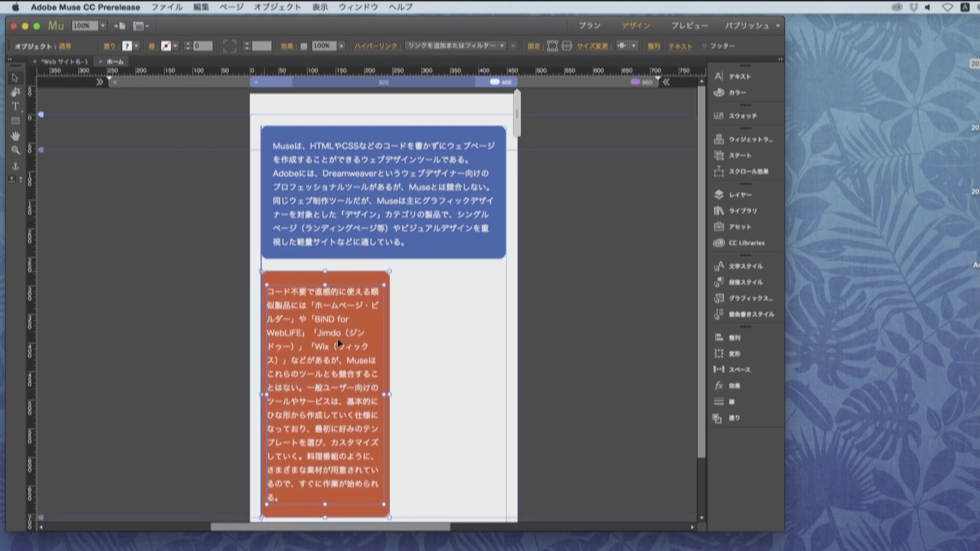
pyautogui.click(419, 372)
pyautogui.click(388, 391)
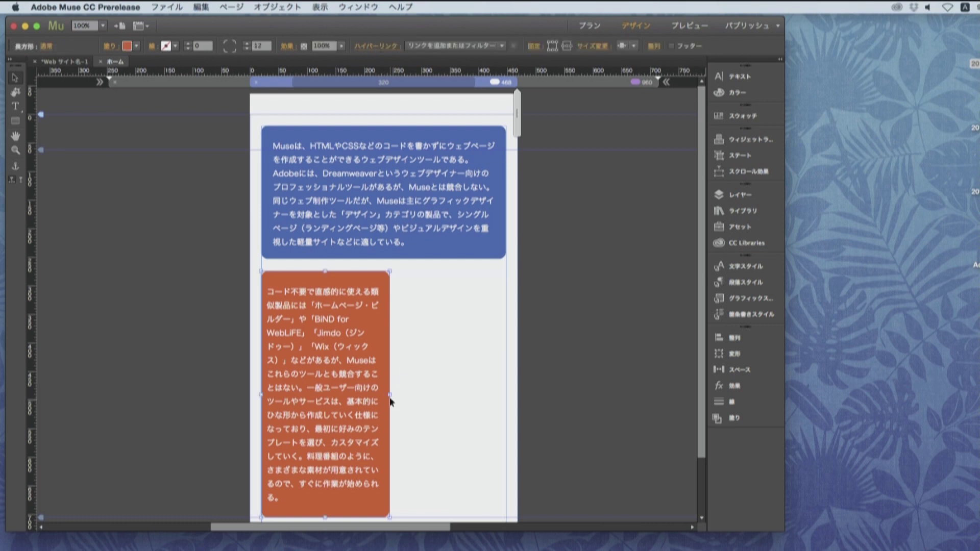
pyautogui.moveTo(390, 395); pyautogui.dragTo(505, 404)
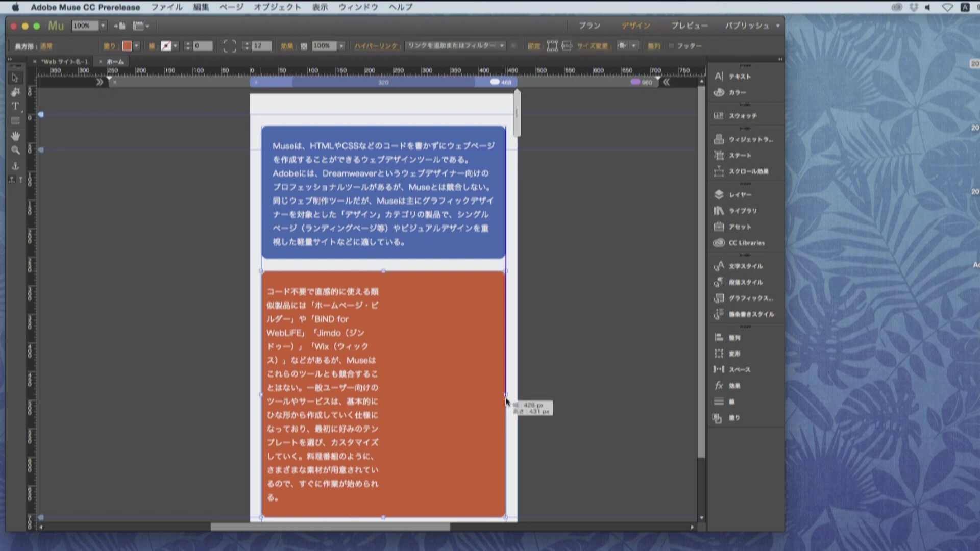
# Inset the orange box's text from the left edge to match the blue text and widen its frame across the rectangle
pyautogui.click(381, 407)
pyautogui.hotkey('shift', 'Right')
pyautogui.press('Right')
pyautogui.moveTo(388, 395); pyautogui.dragTo(496, 408)
# Shorten the orange rectangle to fit its text and nudge the rectangle and text up closer to the blue box
pyautogui.click(393, 507)
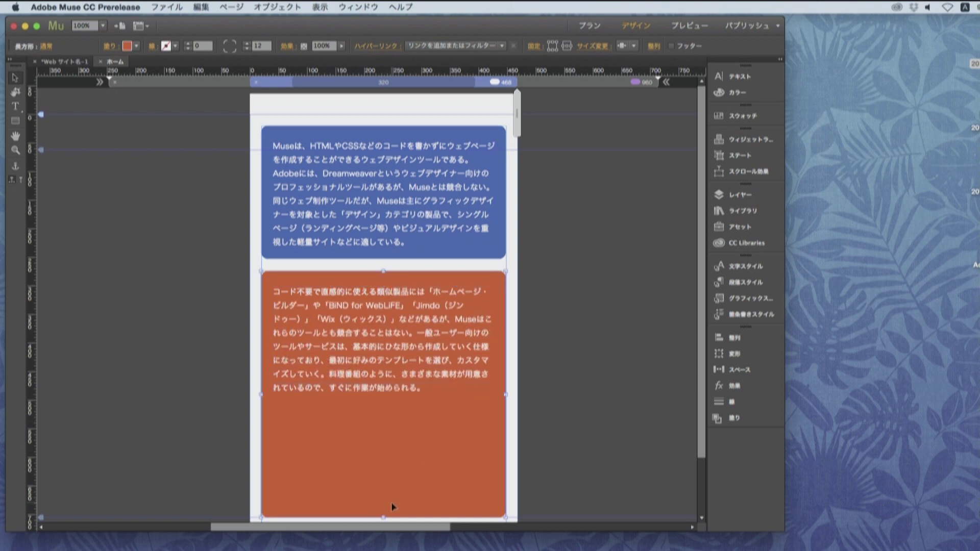
pyautogui.moveTo(384, 517); pyautogui.dragTo(390, 410)
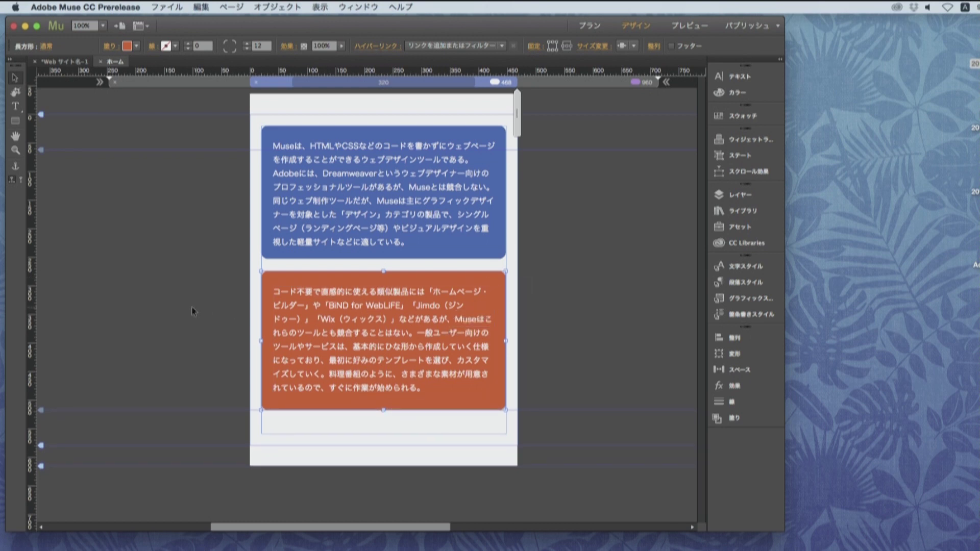
pyautogui.moveTo(174, 307); pyautogui.dragTo(376, 358)
pyautogui.hotkey('shift', 'Up')
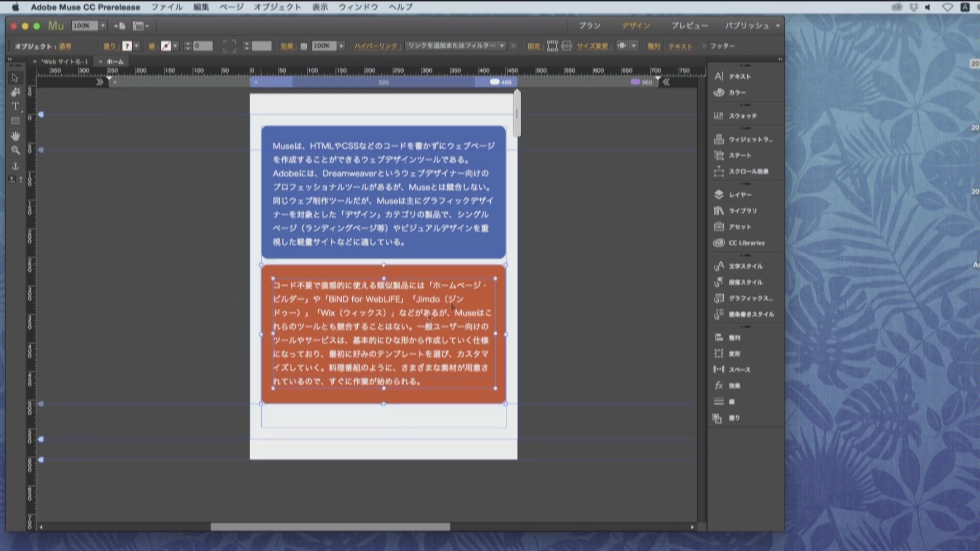
# Check the two text boxes side by side at a wider page width and preview the page in Firefox
pyautogui.moveTo(519, 110); pyautogui.dragTo(593, 118)
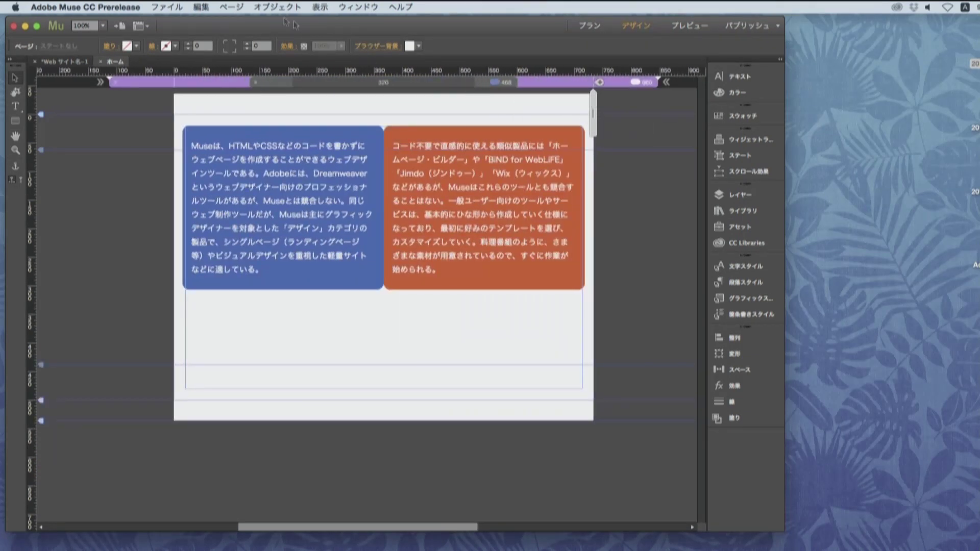
pyautogui.click(166, 7)
pyautogui.click(228, 189)
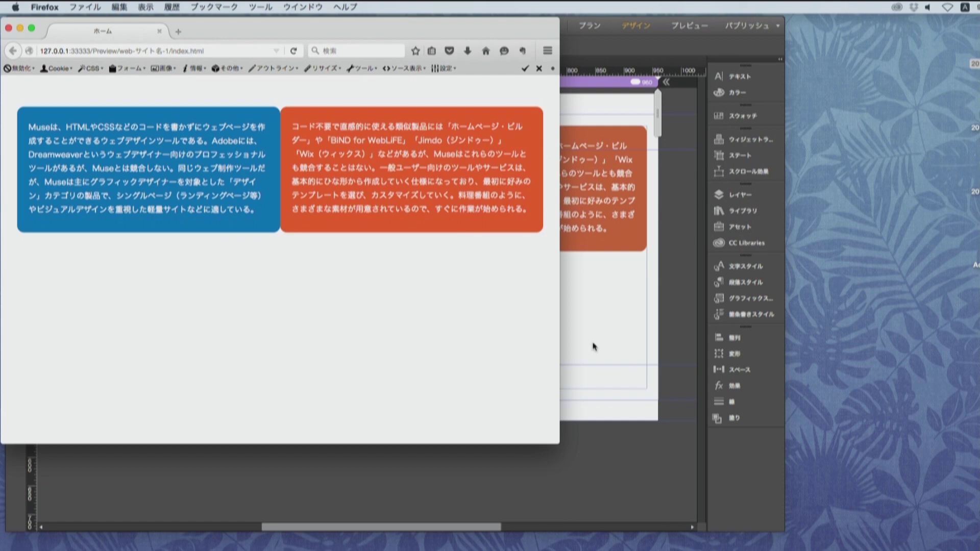
# Test the previewed page by narrowing the browser window past the 468 px breakpoint and widening it again, then quit Firefox
pyautogui.moveTo(561, 366); pyautogui.dragTo(203, 335)
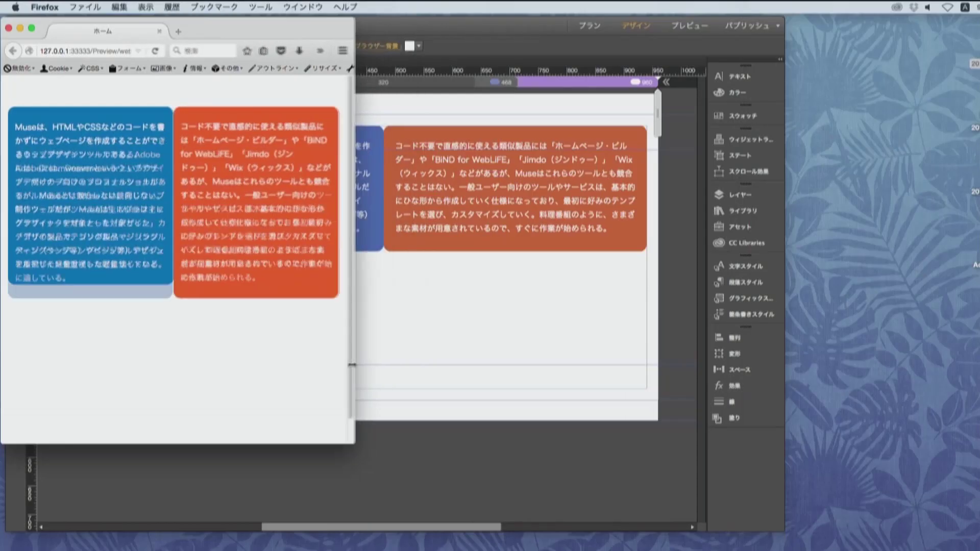
pyautogui.moveTo(356, 360); pyautogui.dragTo(315, 360)
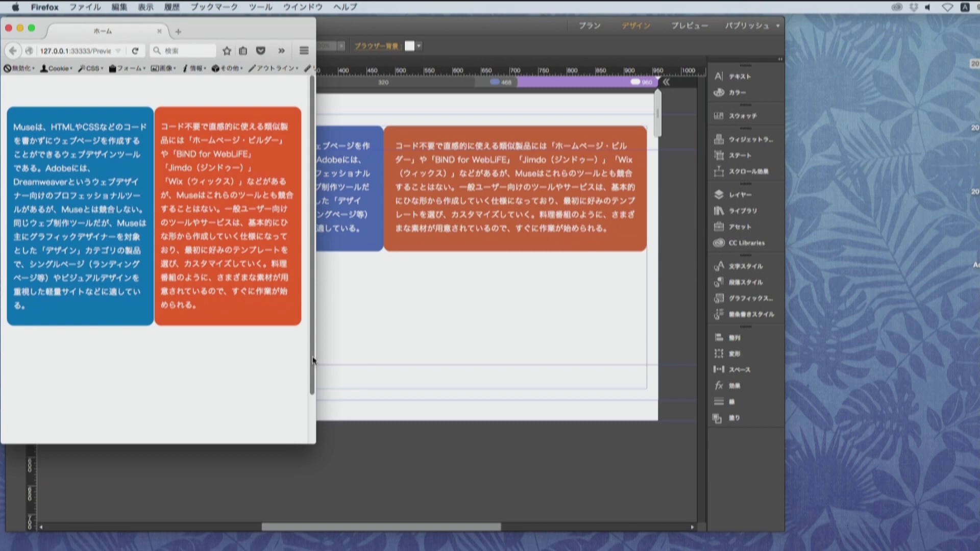
pyautogui.moveTo(314, 356); pyautogui.dragTo(256, 352)
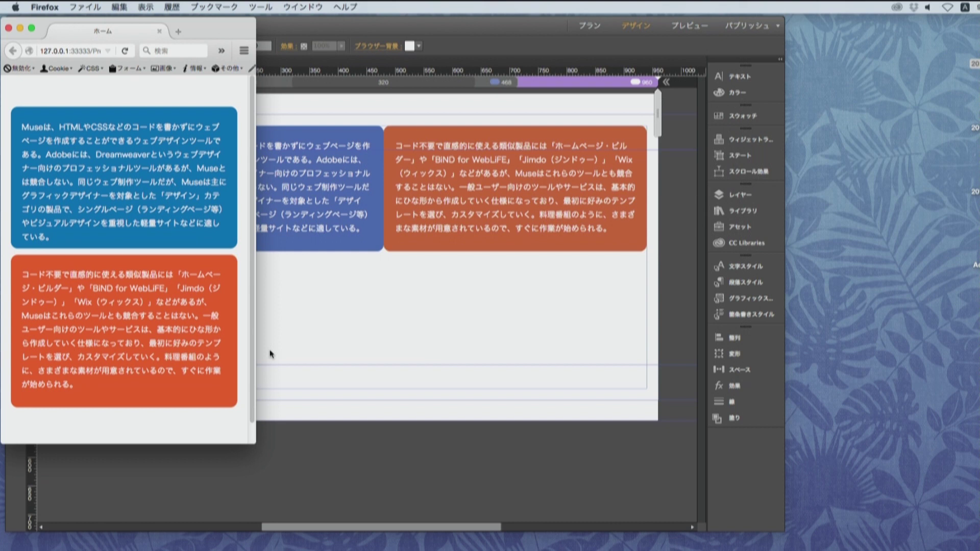
pyautogui.moveTo(255, 442); pyautogui.dragTo(658, 475)
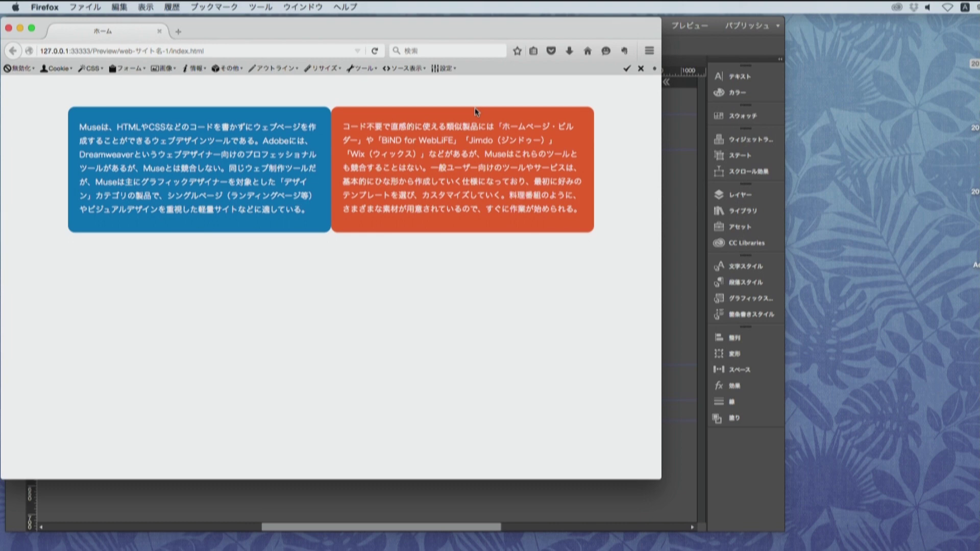
pyautogui.press('super+q')
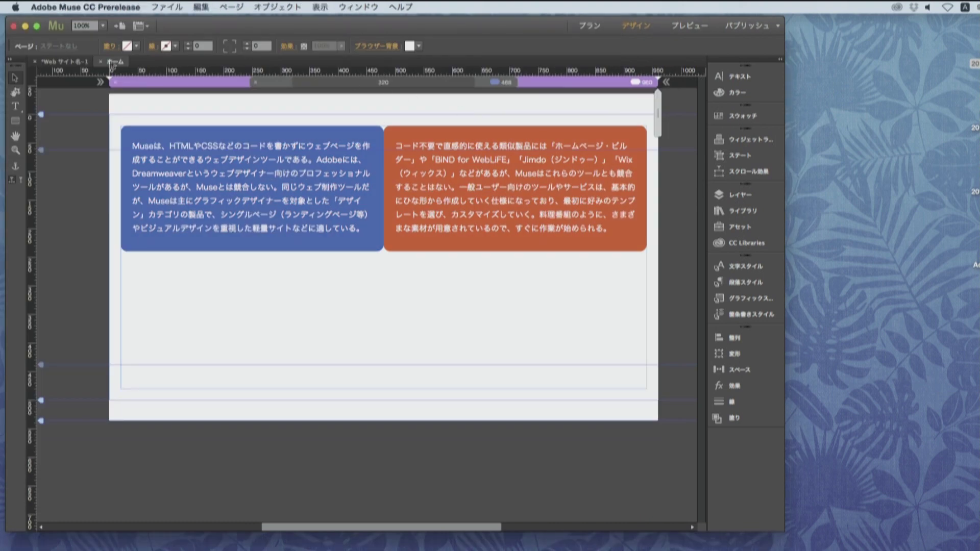
# Close the home page and its site without saving, dismiss the startup screen and minimize the Muse window
pyautogui.click(102, 62)
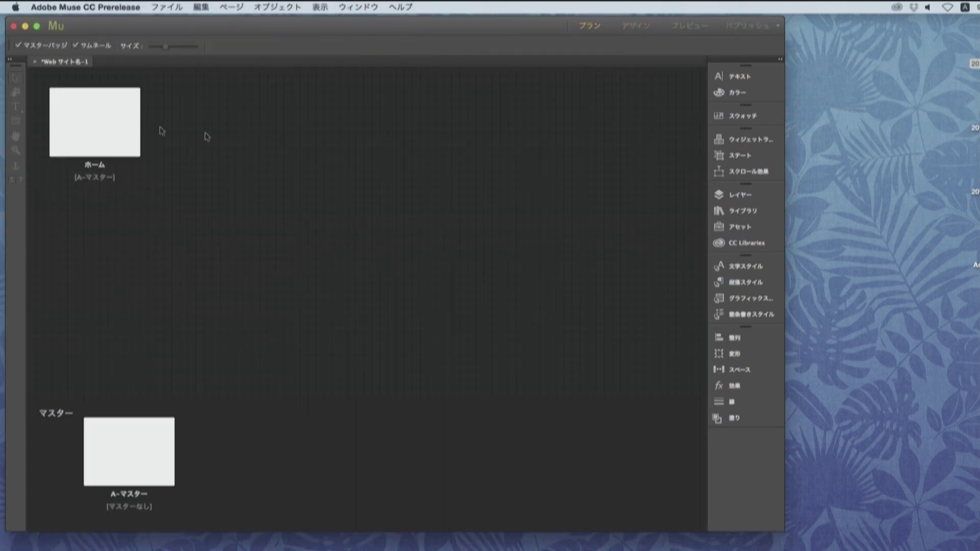
pyautogui.click(34, 62)
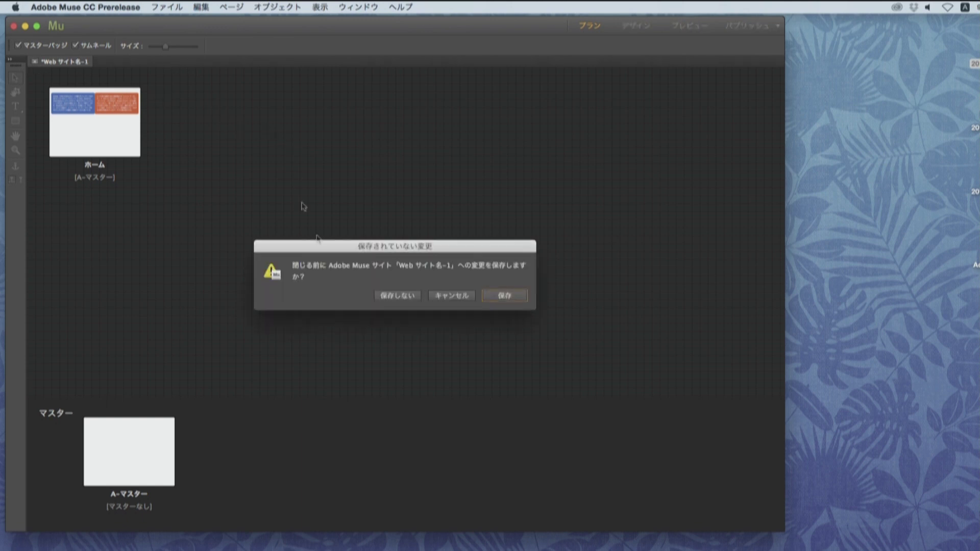
pyautogui.click(406, 298)
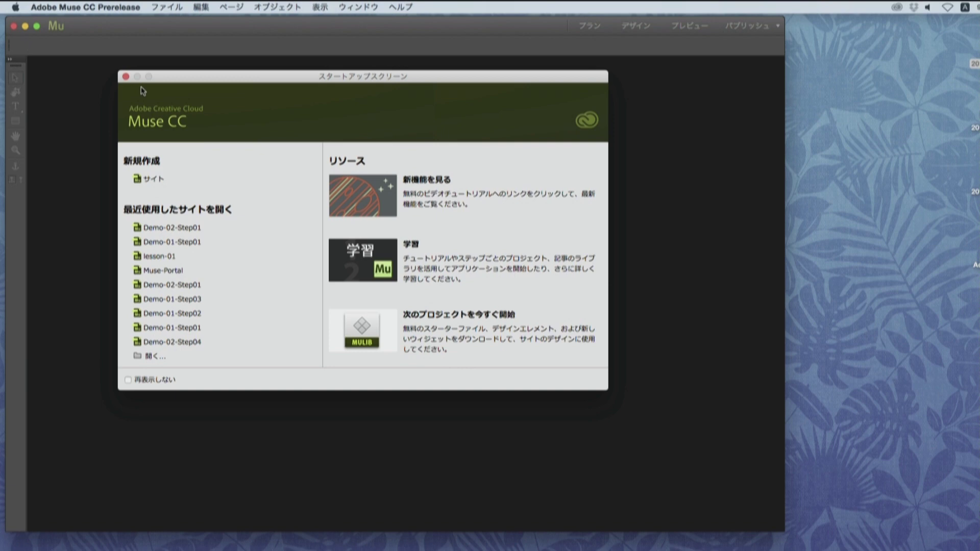
pyautogui.click(125, 77)
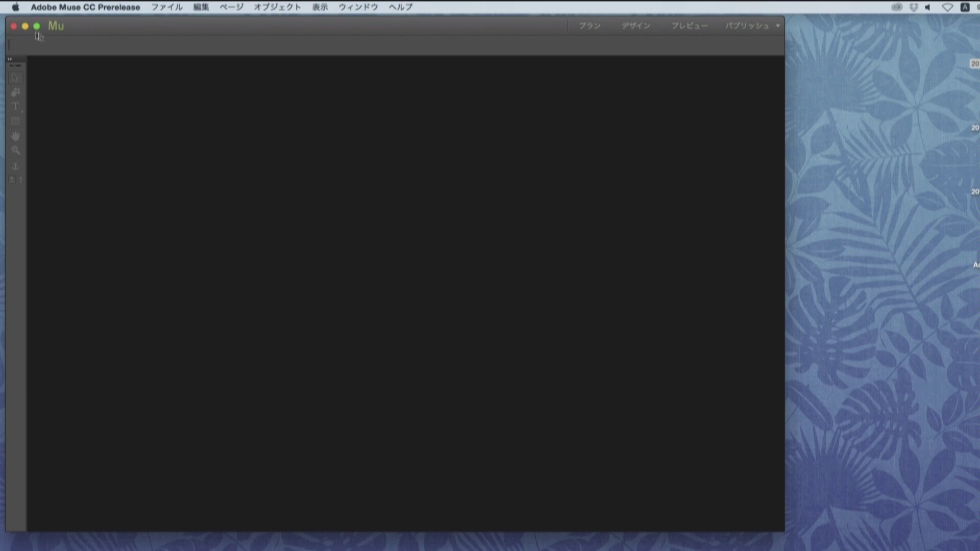
pyautogui.click(25, 26)
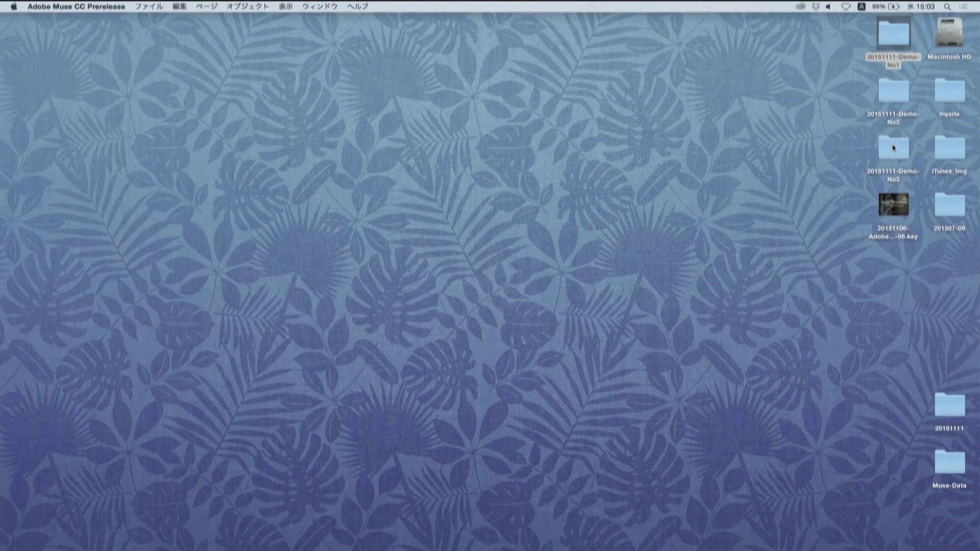
# Open the Demo-02 folder inside the desktop folder 20151111-Demo-No2 in Finder
pyautogui.doubleClick(893, 148)
pyautogui.press('super+w')
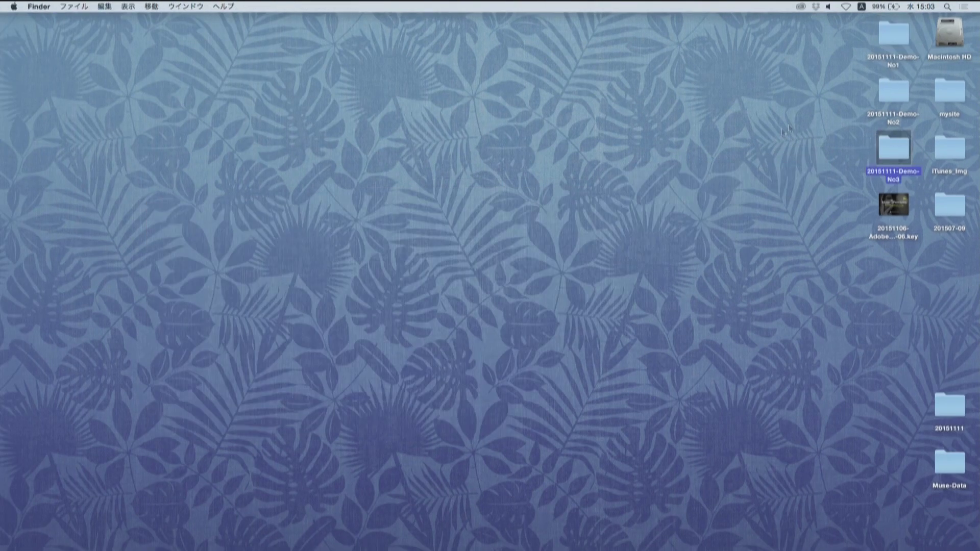
pyautogui.doubleClick(896, 92)
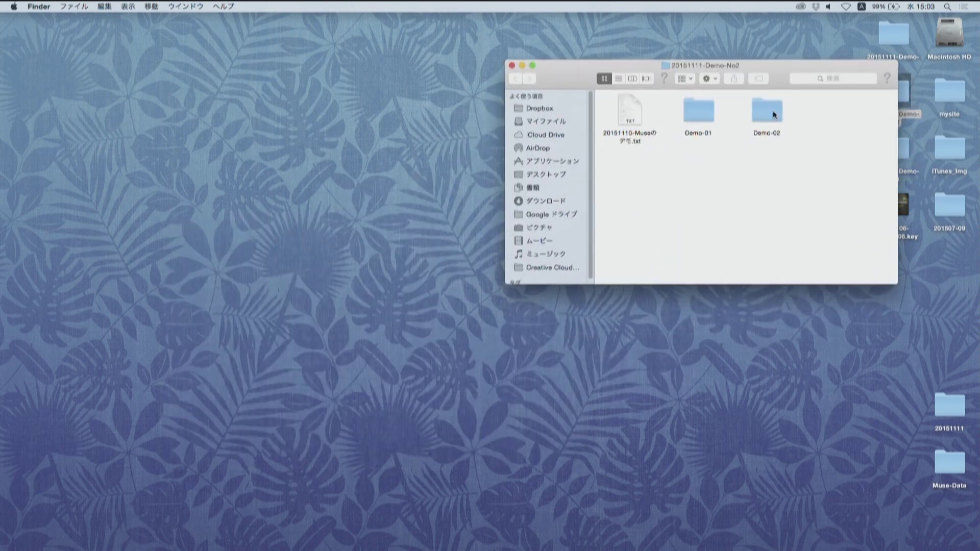
pyautogui.doubleClick(768, 111)
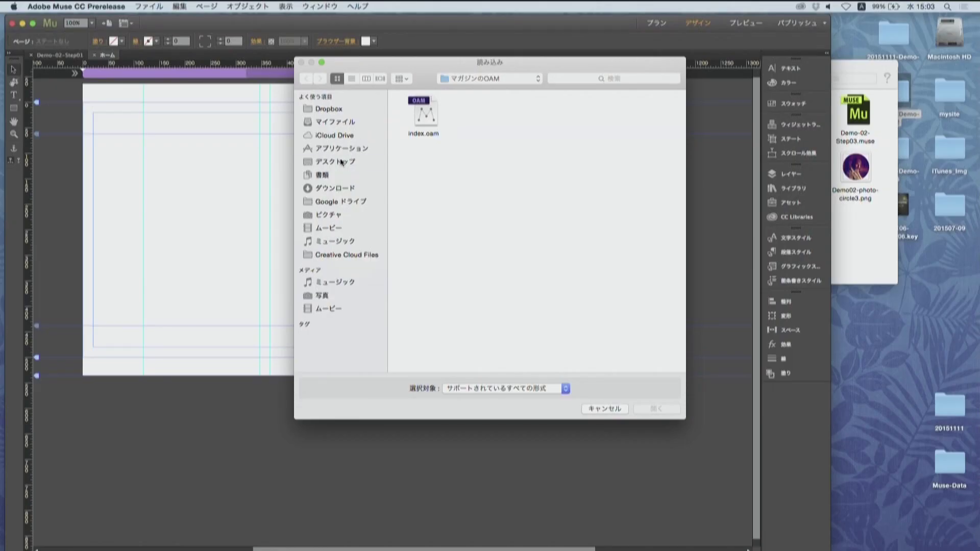
# Place Demo02-photo-circle1.png from the Demo-02 folder of 20151111-Demo-No2 onto the home page at full size
pyautogui.click(342, 162)
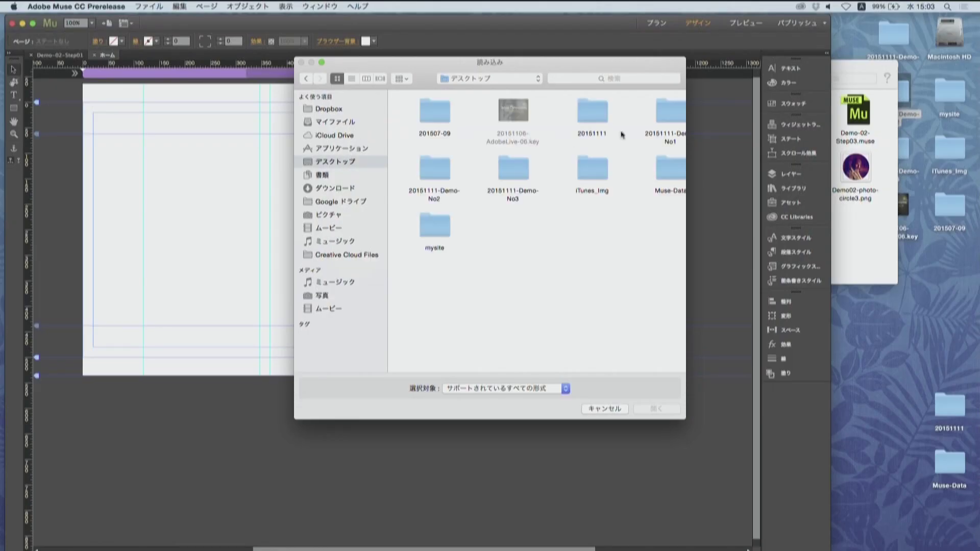
pyautogui.doubleClick(429, 173)
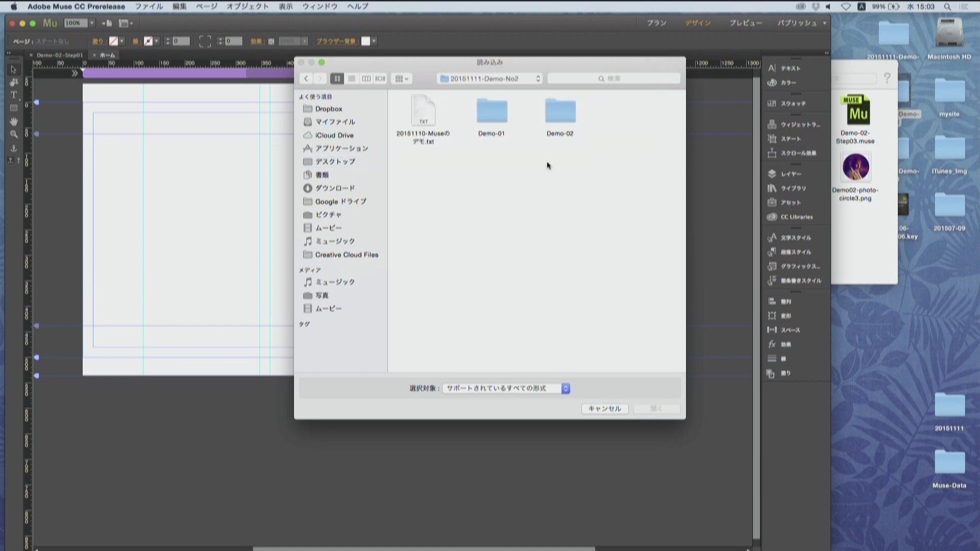
pyautogui.doubleClick(570, 120)
pyautogui.click(514, 156)
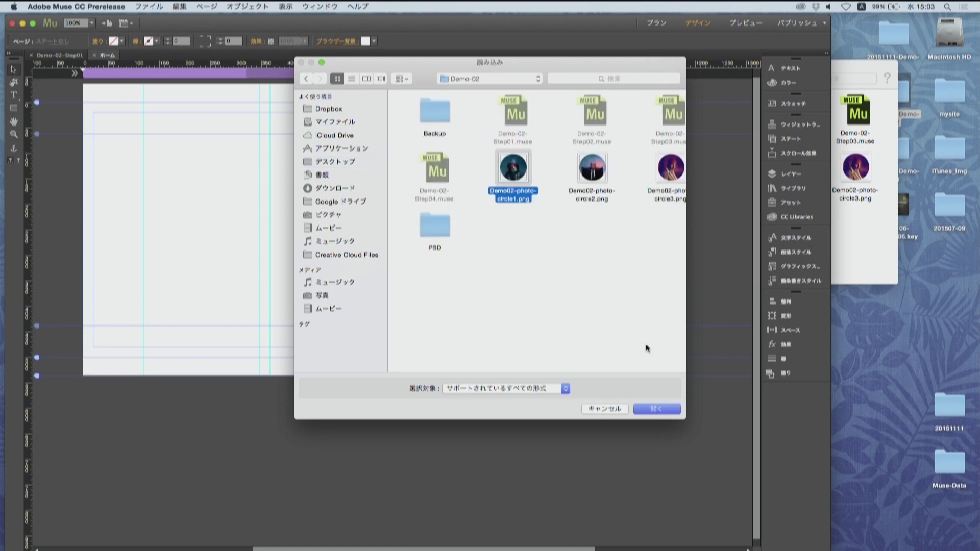
pyautogui.click(655, 407)
pyautogui.click(223, 155)
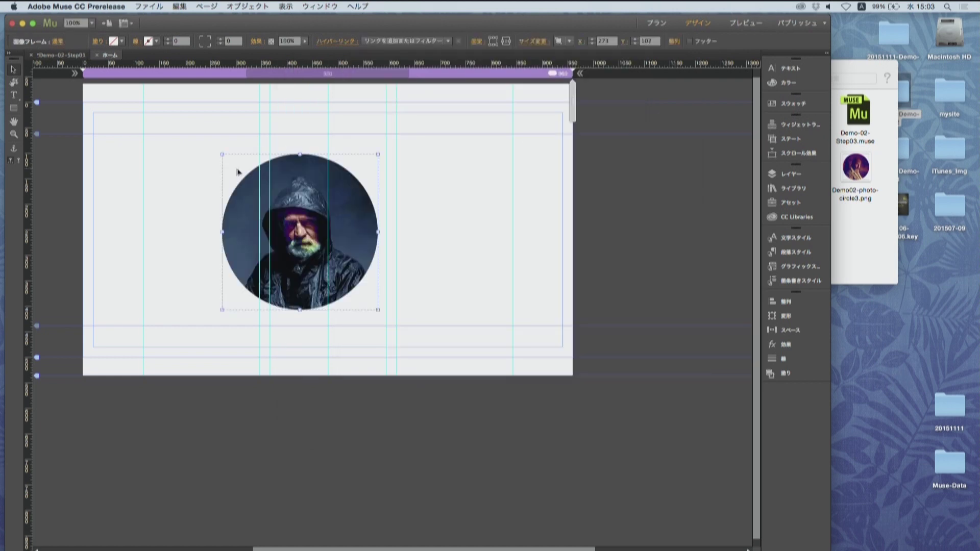
# Move the first circular photo to X 118, Y 62 and scale it to 228 × 228 px with the floating transform values displayed
pyautogui.moveTo(285, 192); pyautogui.dragTo(225, 167)
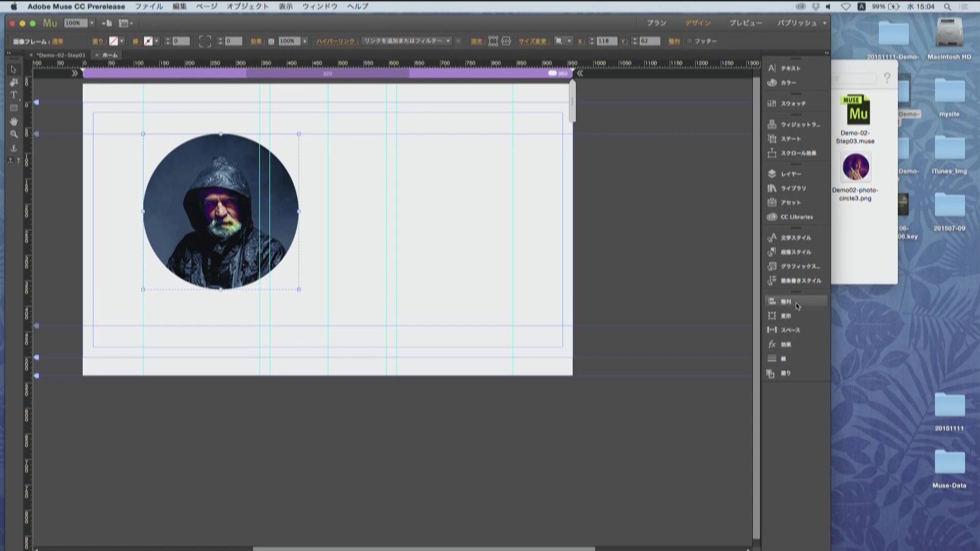
pyautogui.click(799, 316)
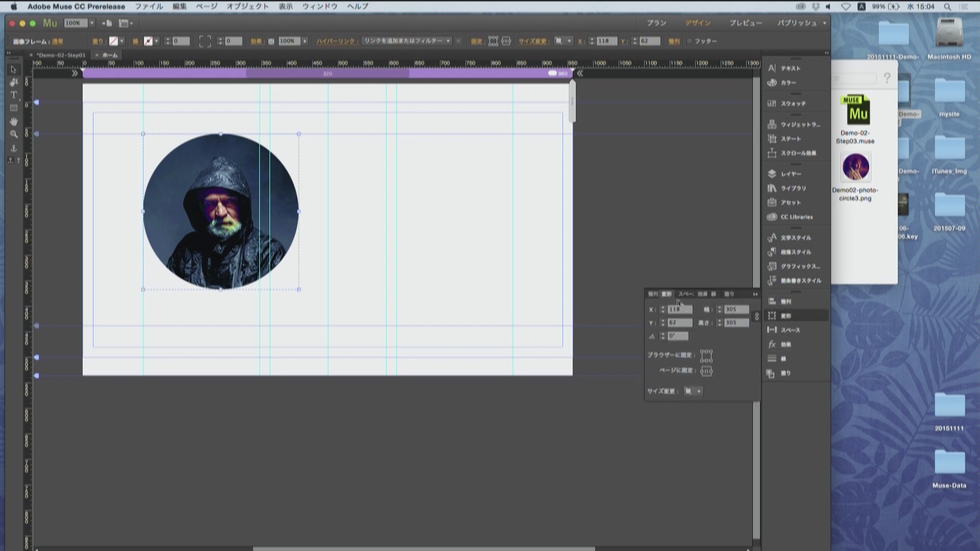
pyautogui.moveTo(663, 296); pyautogui.dragTo(339, 225)
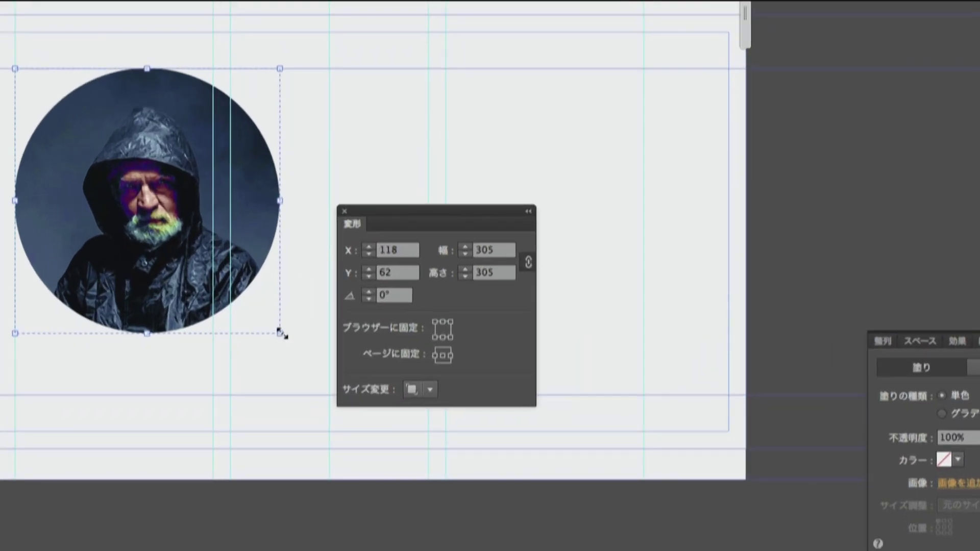
pyautogui.moveTo(280, 335); pyautogui.dragTo(212, 263)
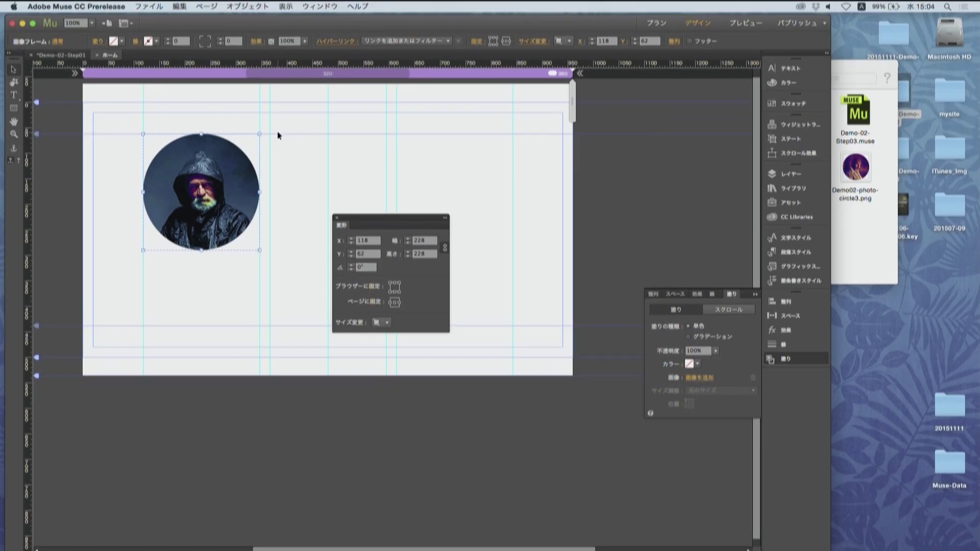
pyautogui.moveTo(374, 226); pyautogui.dragTo(295, 265)
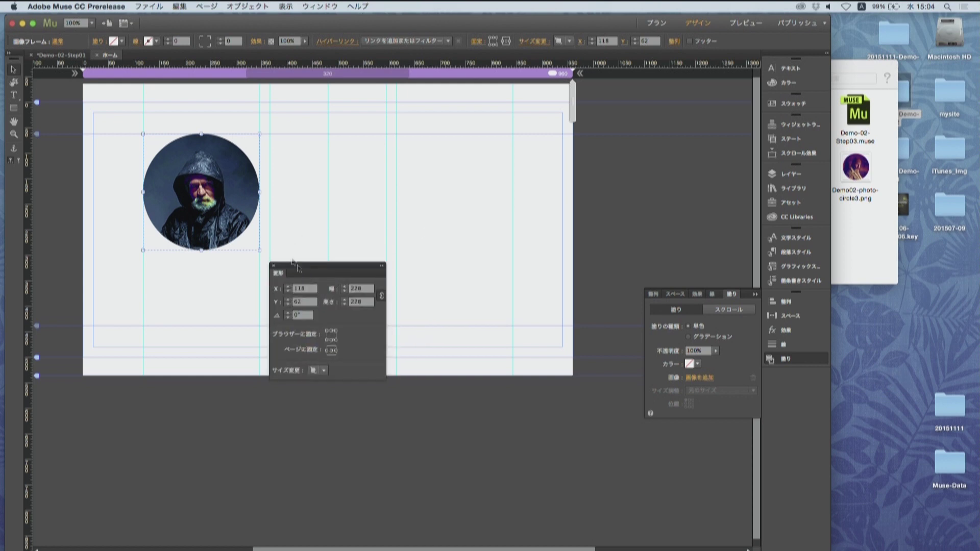
# Place Demo02-photo-circle2.png and Demo02-photo-circle3.png at full size to the right of the first photo
pyautogui.click(134, 6)
pyautogui.click(153, 105)
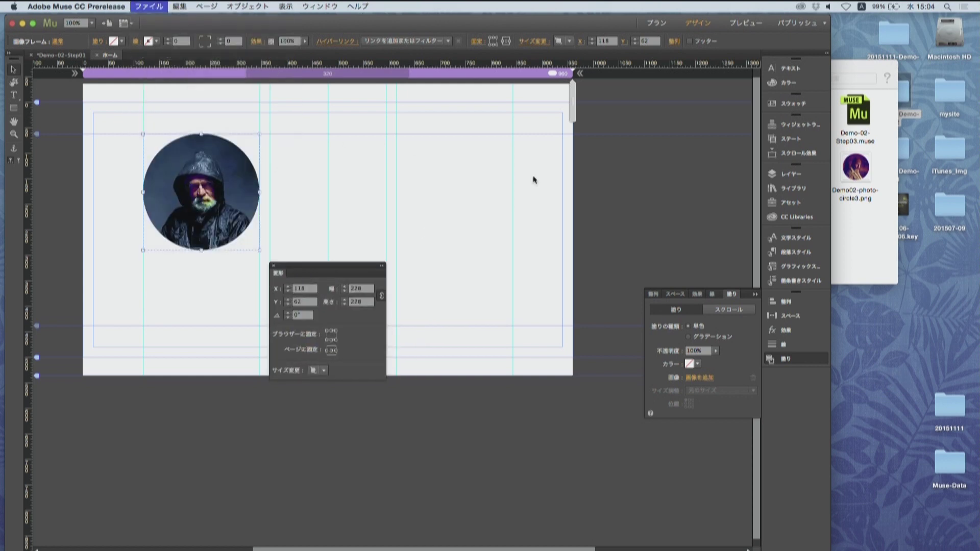
pyautogui.moveTo(567, 149); pyautogui.dragTo(685, 246)
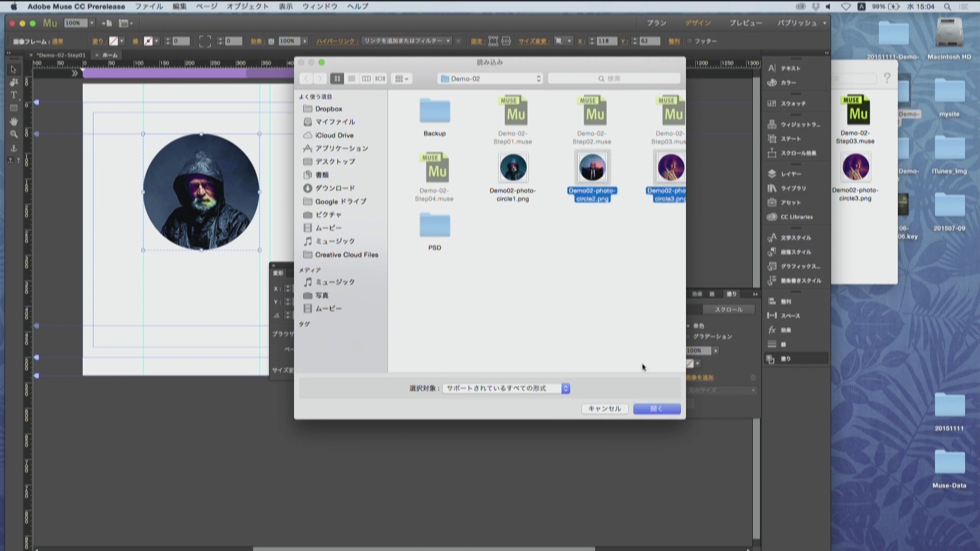
pyautogui.click(657, 410)
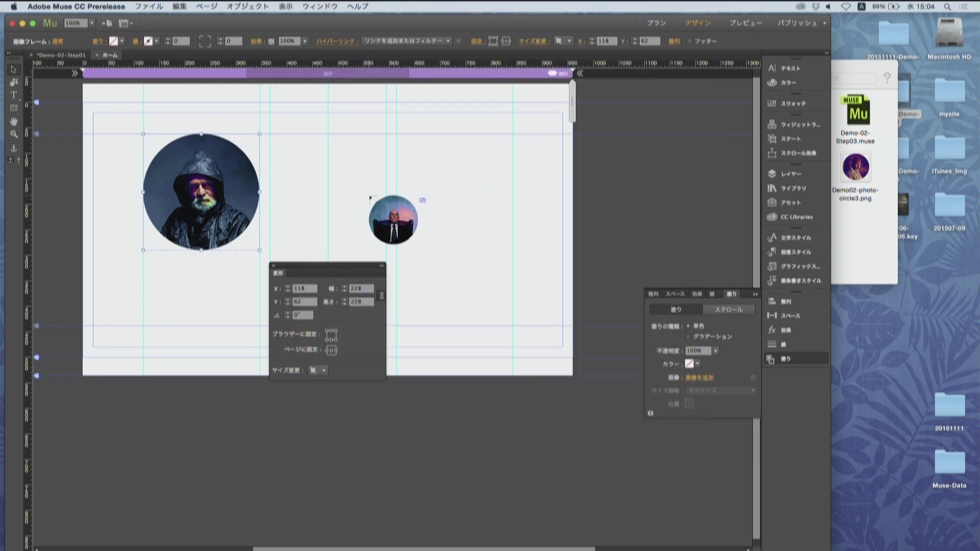
pyautogui.click(347, 175)
pyautogui.click(540, 195)
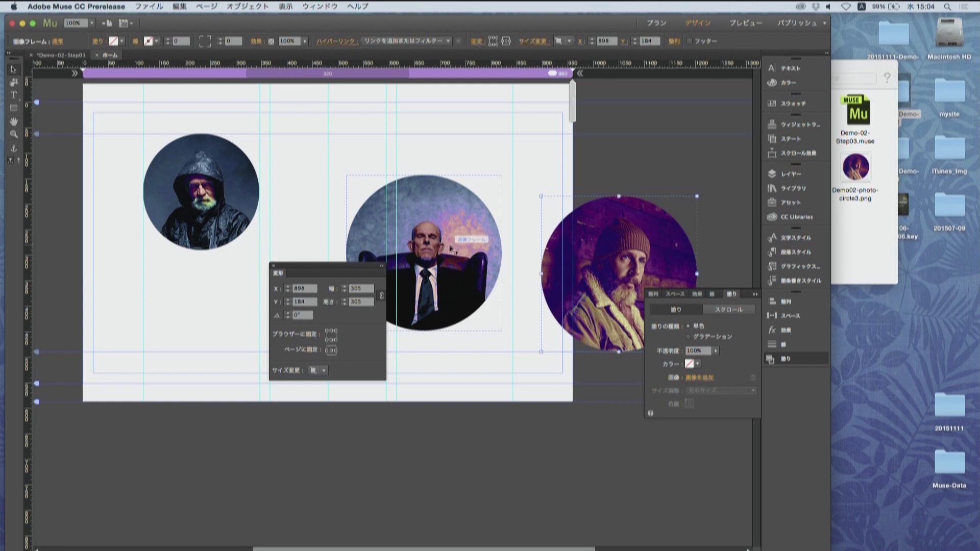
# Position the second photo at X 366, Y 62 and the third at X 614, Y 62, scaling each to its guide column
pyautogui.moveTo(448, 250); pyautogui.dragTo(369, 209)
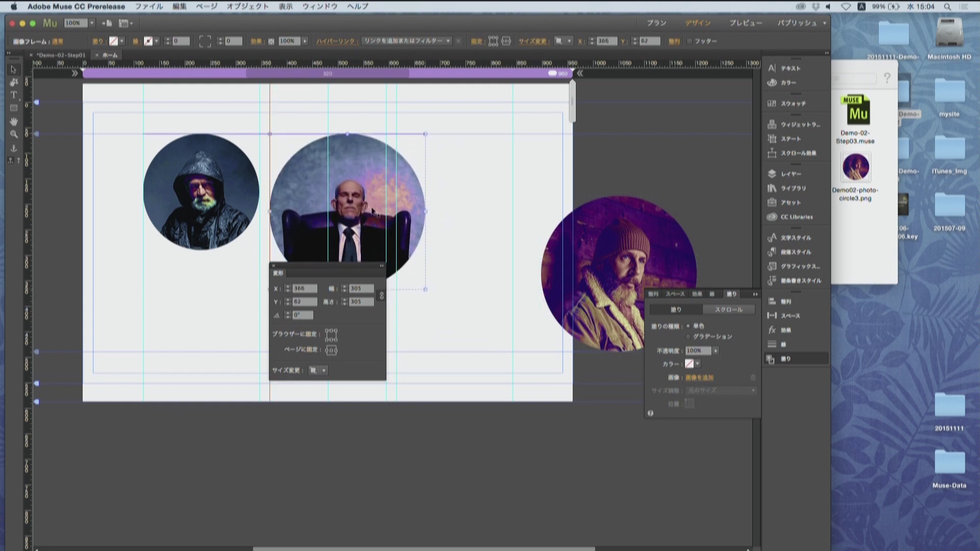
pyautogui.moveTo(424, 290); pyautogui.dragTo(384, 247)
pyautogui.moveTo(578, 266); pyautogui.dragTo(438, 206)
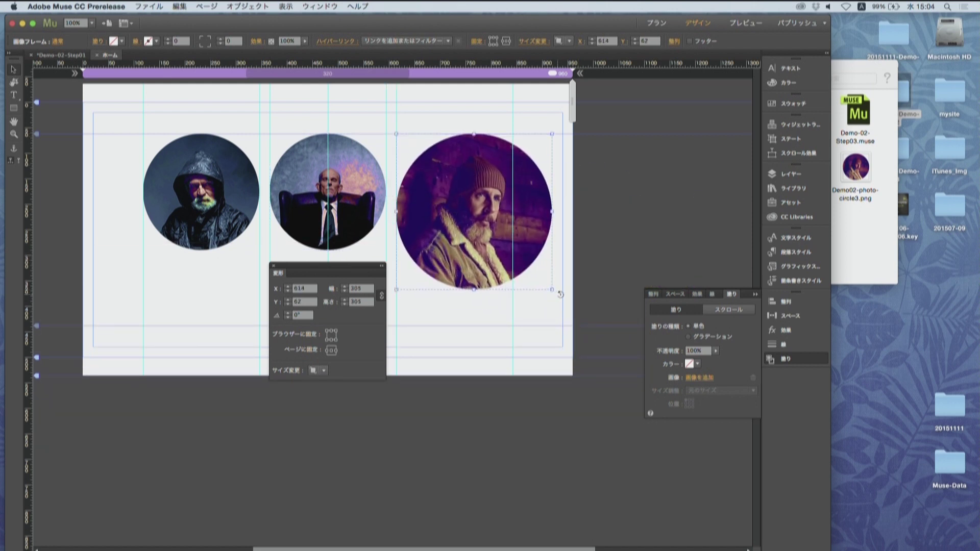
pyautogui.moveTo(552, 290); pyautogui.dragTo(513, 250)
pyautogui.click(508, 292)
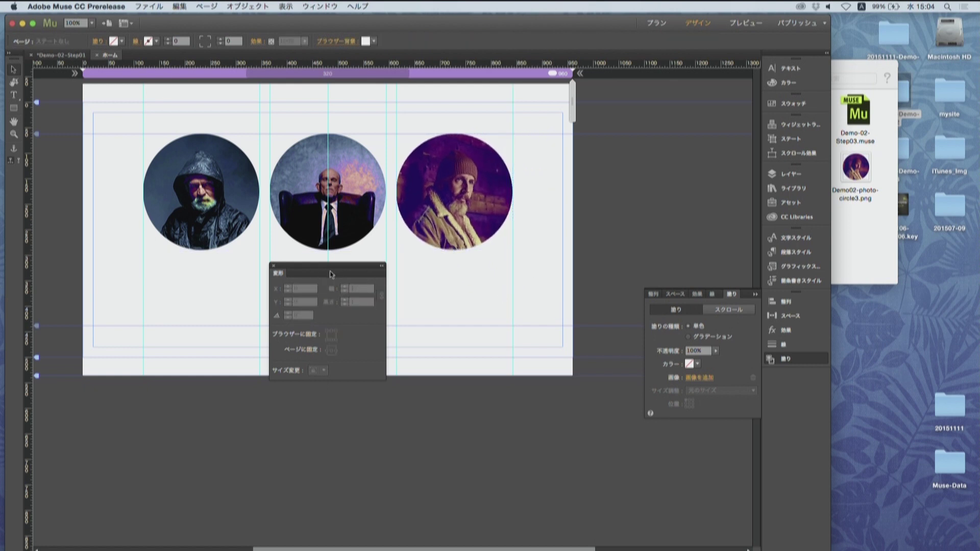
# Move the transform values clear of the page and apply the Demo-02-Photo-DropShadow graphic style to the first photo
pyautogui.moveTo(330, 274); pyautogui.dragTo(450, 415)
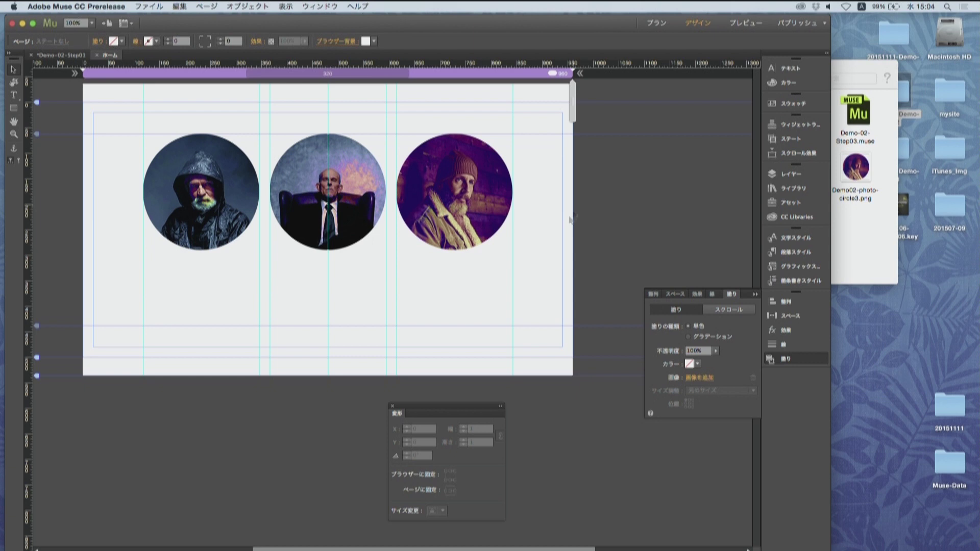
pyautogui.click(791, 266)
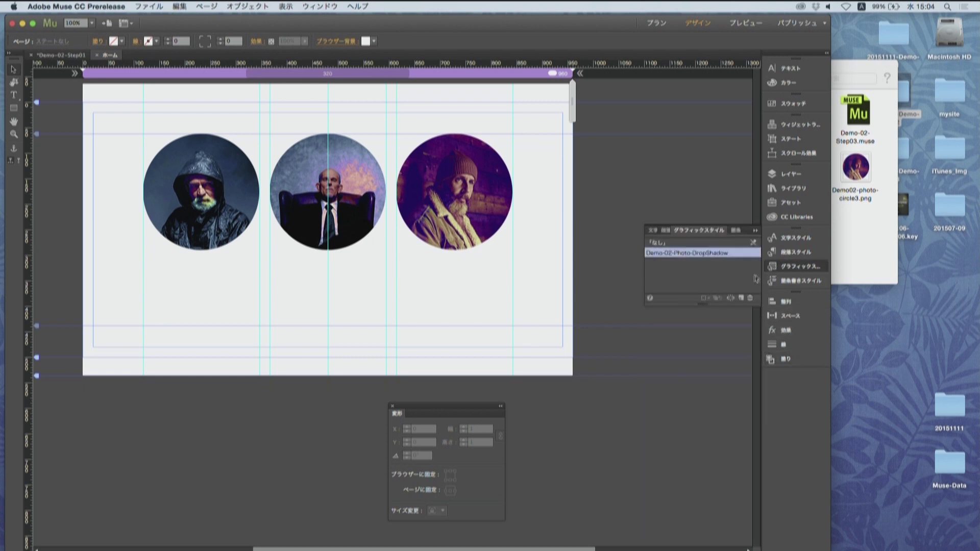
pyautogui.click(239, 209)
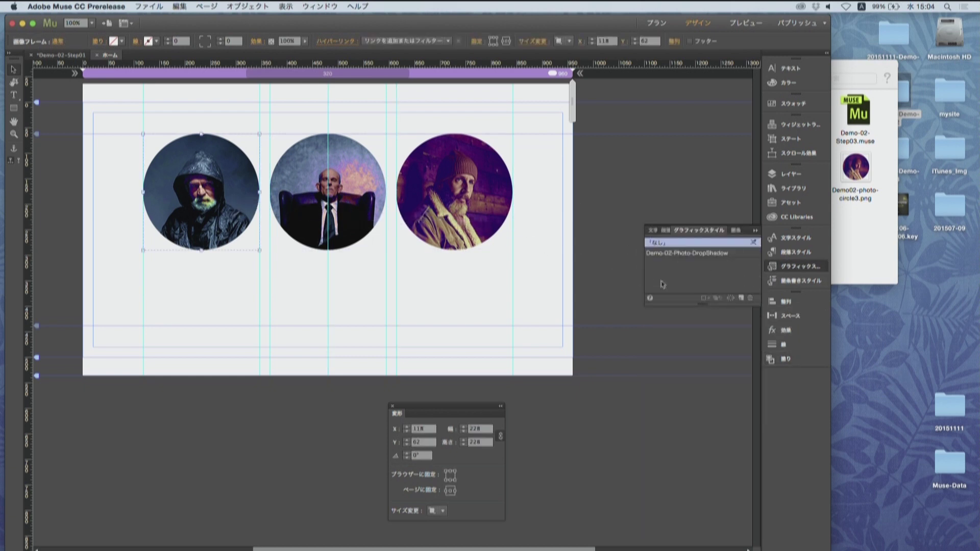
pyautogui.click(684, 254)
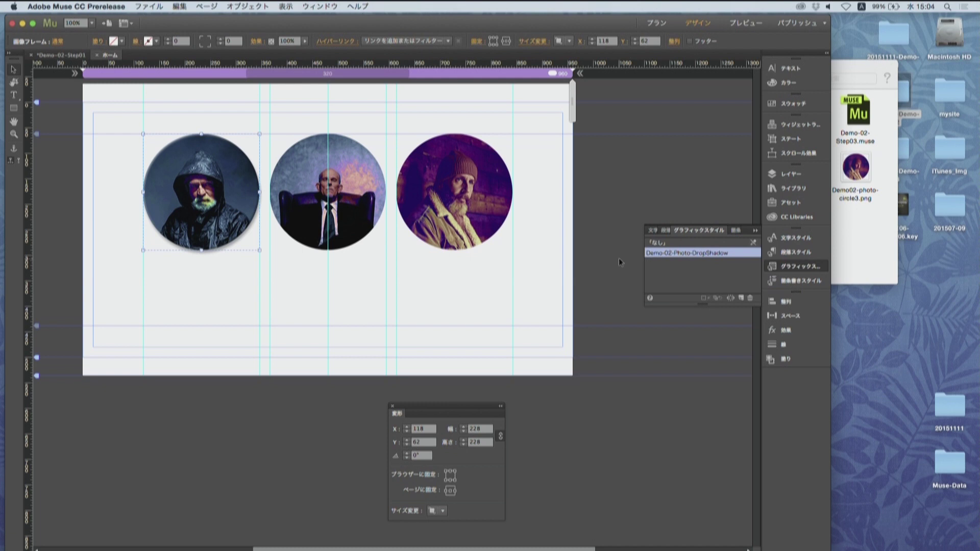
# Apply the Demo-02-Photo-DropShadow graphic style to the second and third circular photos
pyautogui.click(380, 193)
pyautogui.click(710, 253)
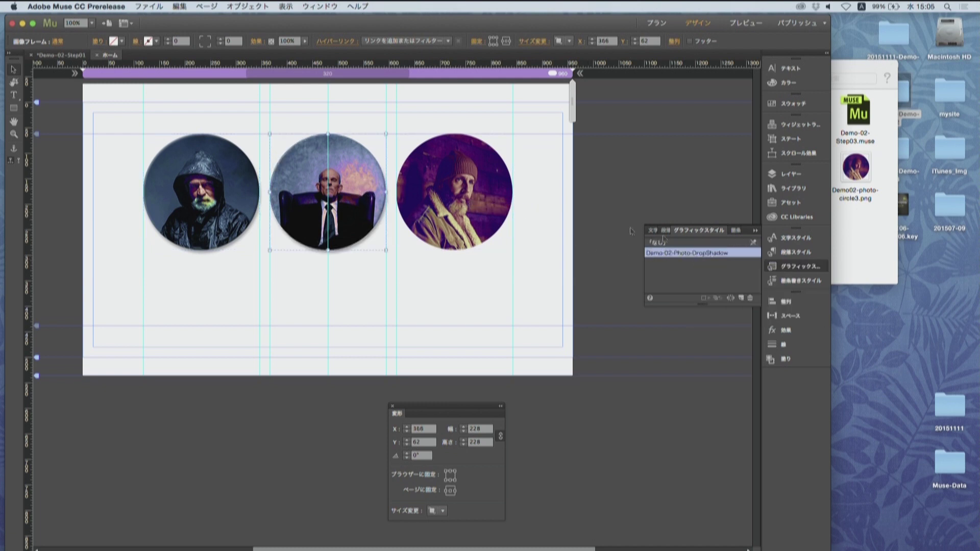
pyautogui.click(492, 182)
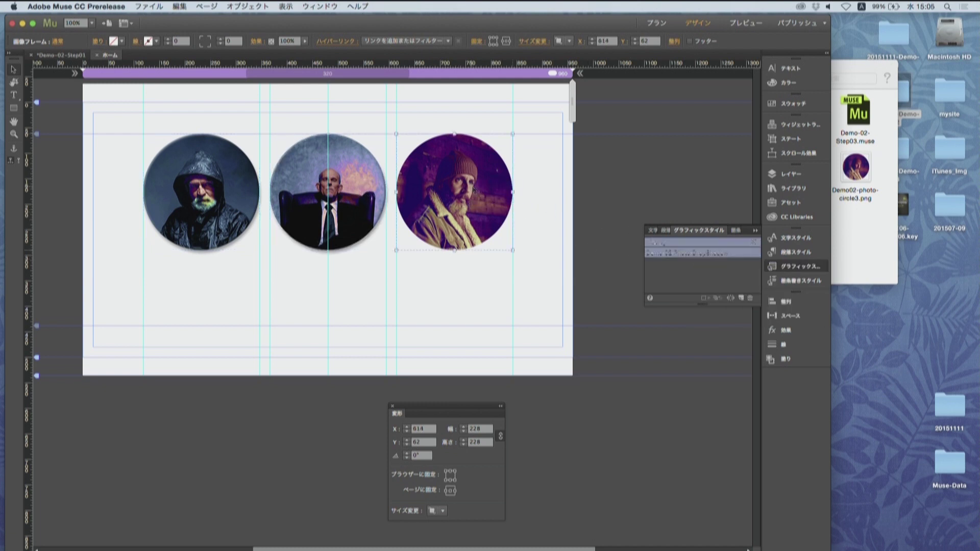
pyautogui.click(703, 255)
pyautogui.click(827, 277)
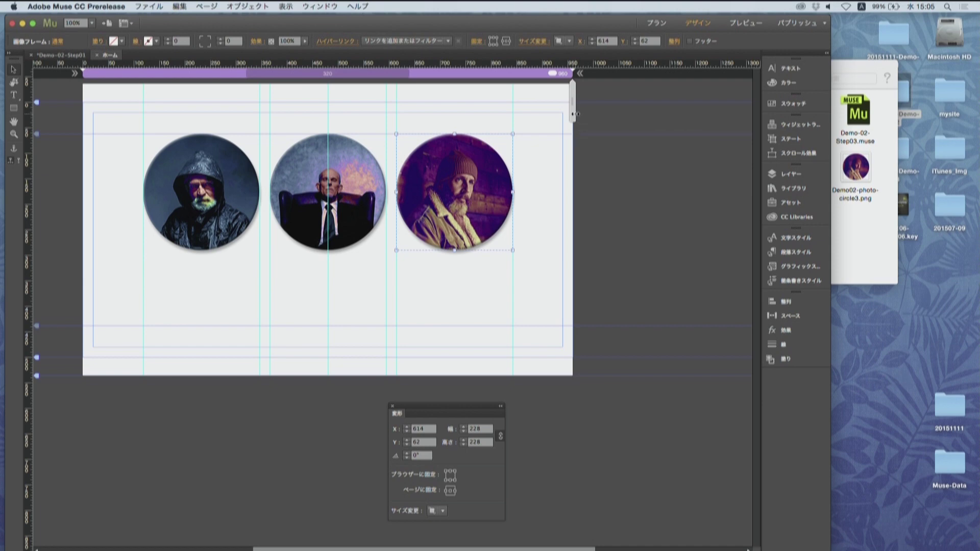
# Preview the page narrowed to about 317 px and back at full width, and clear all guides
pyautogui.moveTo(509, 116); pyautogui.dragTo(409, 125)
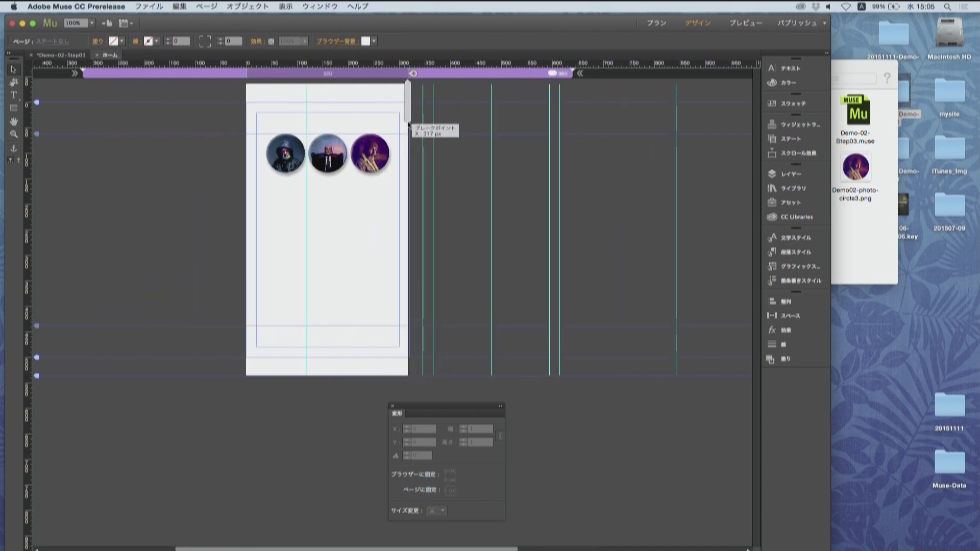
pyautogui.moveTo(415, 124); pyautogui.dragTo(575, 137)
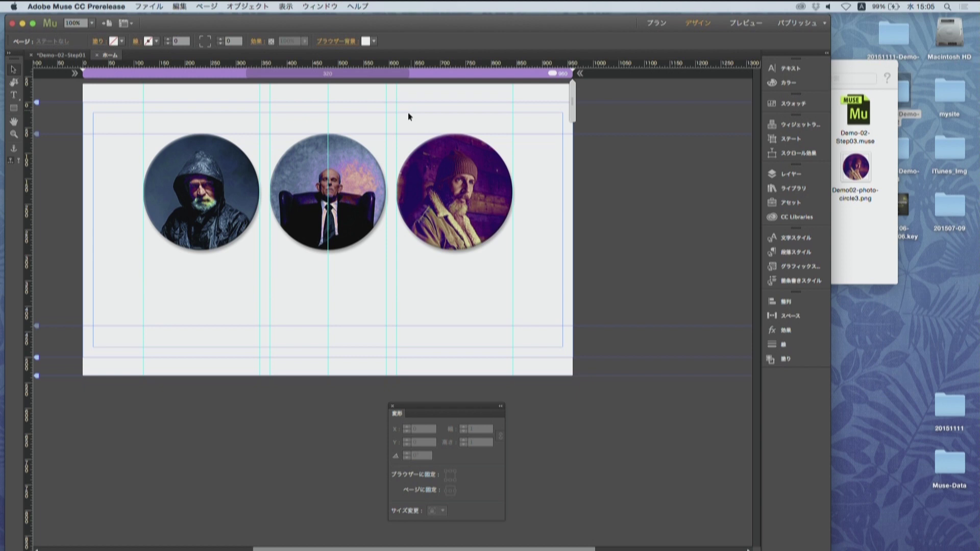
pyautogui.click(285, 6)
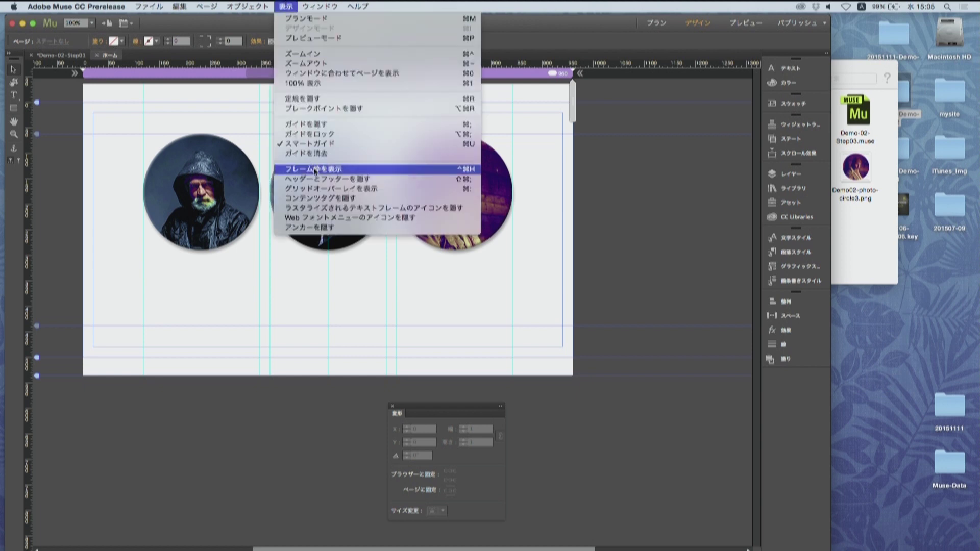
pyautogui.click(316, 153)
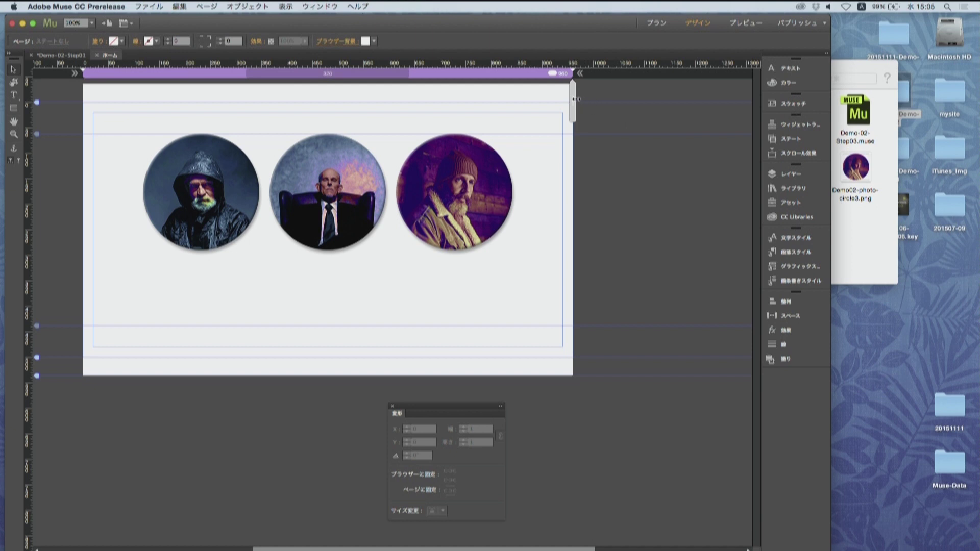
pyautogui.moveTo(567, 100); pyautogui.dragTo(428, 101)
# Select all three circular photos and set their resize behaviour to none (なし)
pyautogui.moveTo(132, 171); pyautogui.dragTo(545, 263)
pyautogui.rightClick(324, 184)
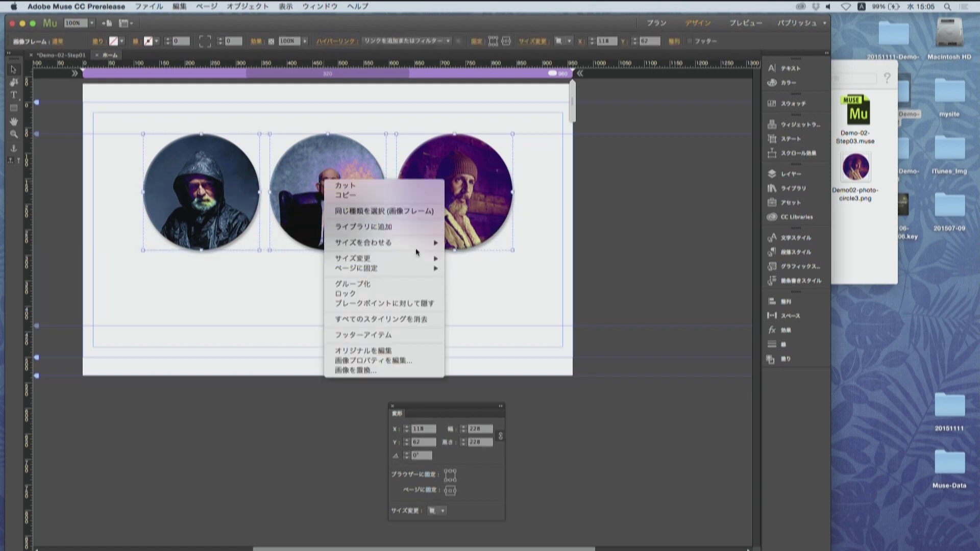
pyautogui.moveTo(419, 248)
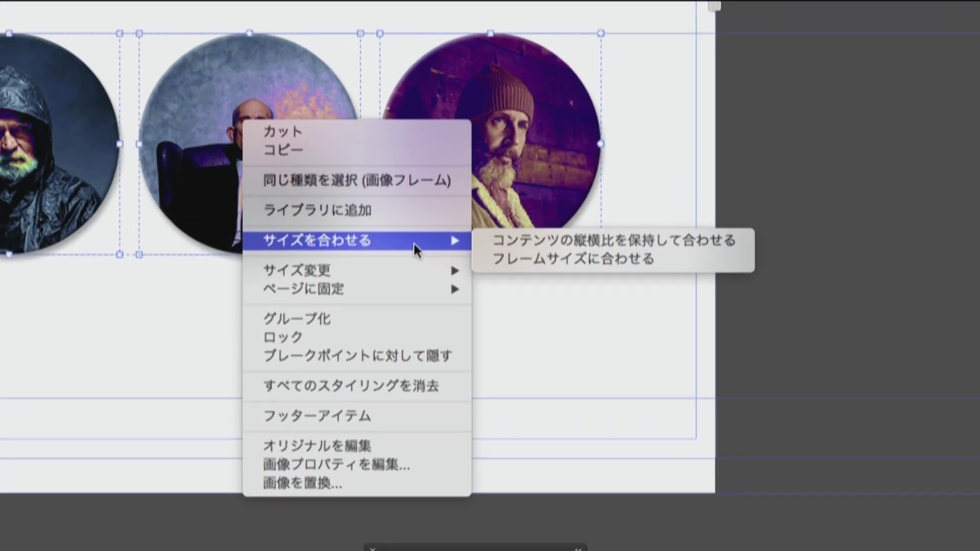
pyautogui.moveTo(444, 270)
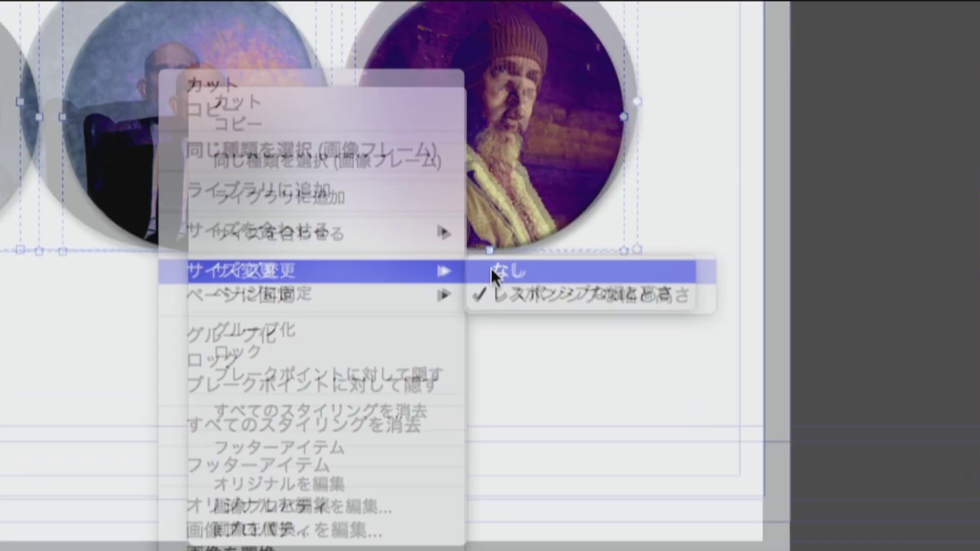
pyautogui.click(528, 270)
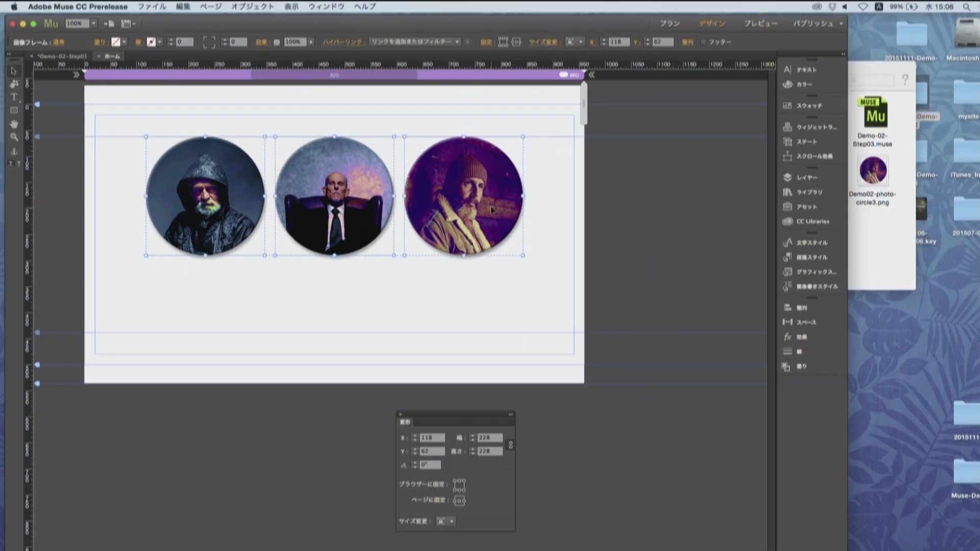
# Add a breakpoint at 627 px and separate the overlapping photos, parking the third outside the page and moving the second to X 313
pyautogui.moveTo(585, 112); pyautogui.dragTo(498, 110)
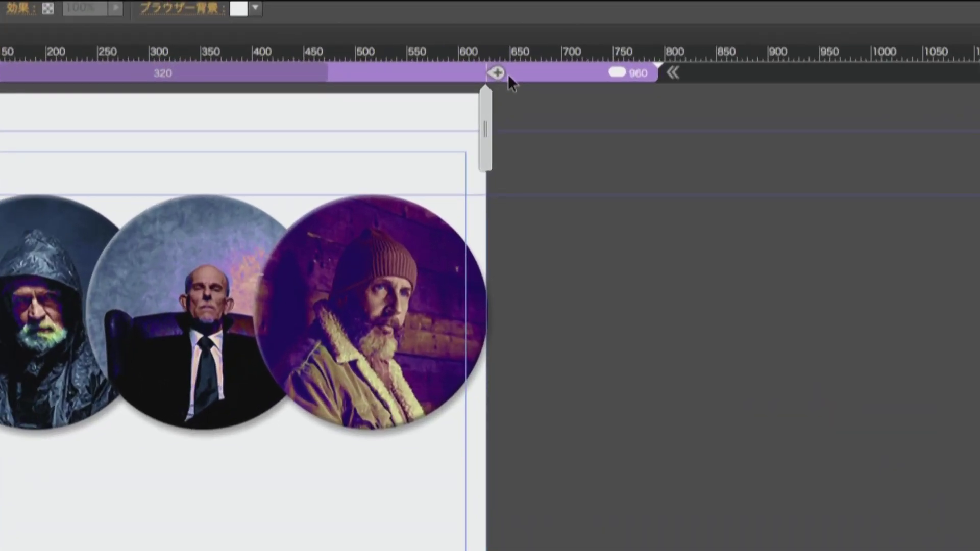
pyautogui.click(498, 74)
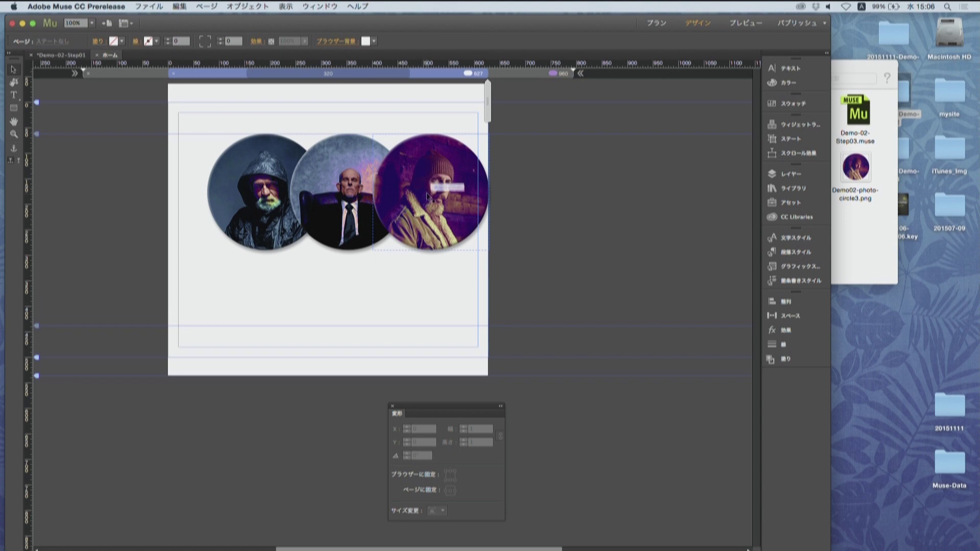
pyautogui.moveTo(427, 194); pyautogui.dragTo(594, 222)
pyautogui.click(392, 195)
pyautogui.moveTo(392, 195); pyautogui.dragTo(412, 193)
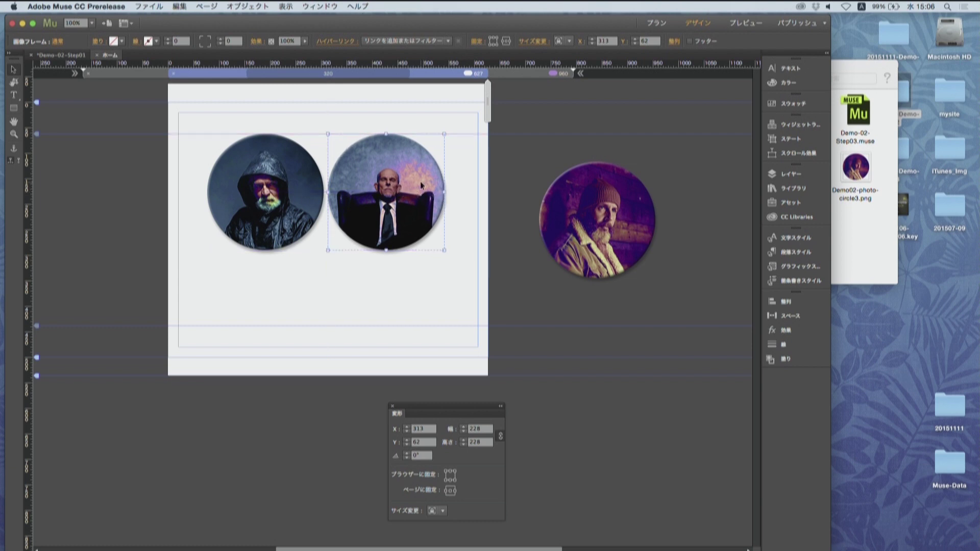
# Centre the first two photos side by side with a small gap, the first at X 76, and place the third centred below them
pyautogui.moveTo(184, 177); pyautogui.dragTo(390, 203)
pyautogui.click(460, 188)
pyautogui.click(403, 188)
pyautogui.moveTo(403, 188)
pyautogui.mouseDown()
pyautogui.moveTo(388, 194)
pyautogui.moveTo(390, 209)
pyautogui.moveTo(393, 195)
pyautogui.mouseUp()
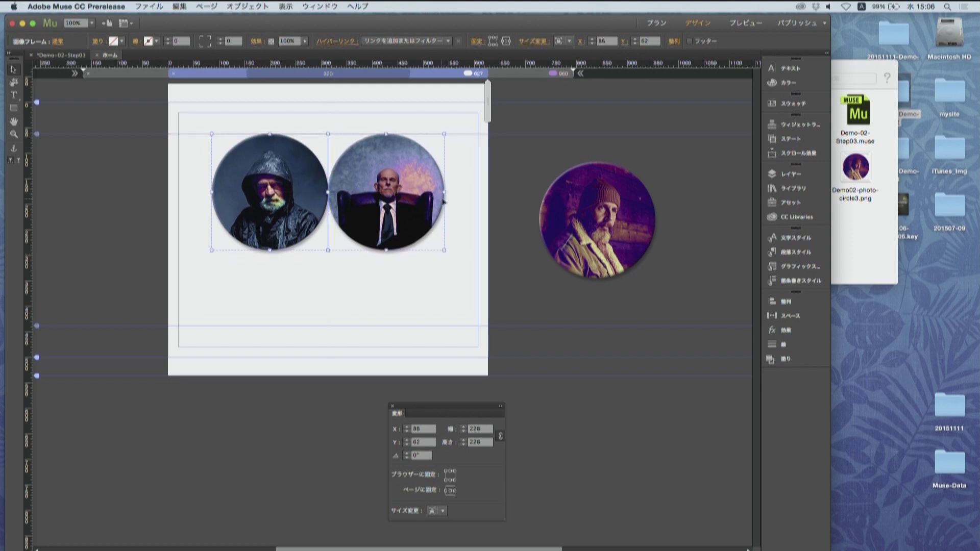
pyautogui.press('super+z')
pyautogui.click(269, 183)
pyautogui.hotkey('shift', 'Left')
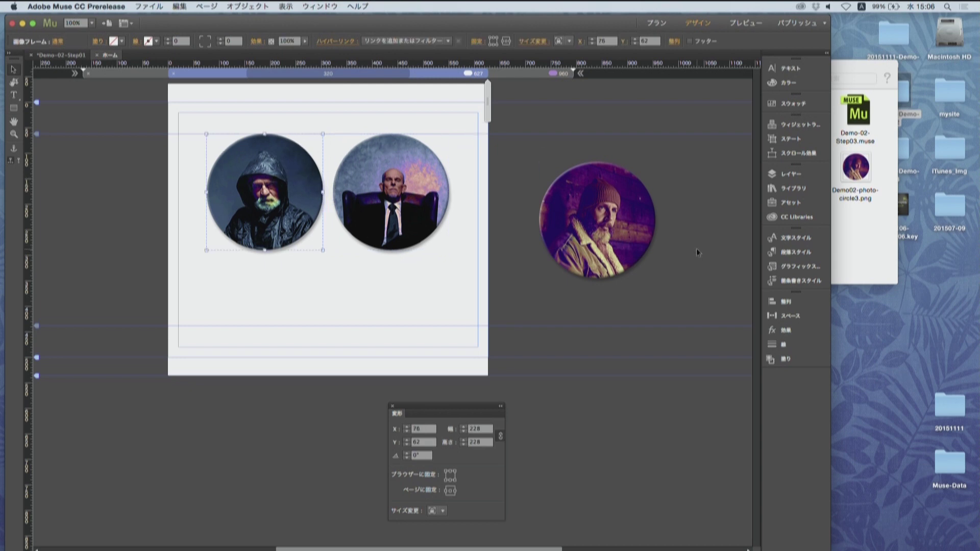
pyautogui.moveTo(635, 228); pyautogui.dragTo(368, 314)
pyautogui.click(565, 289)
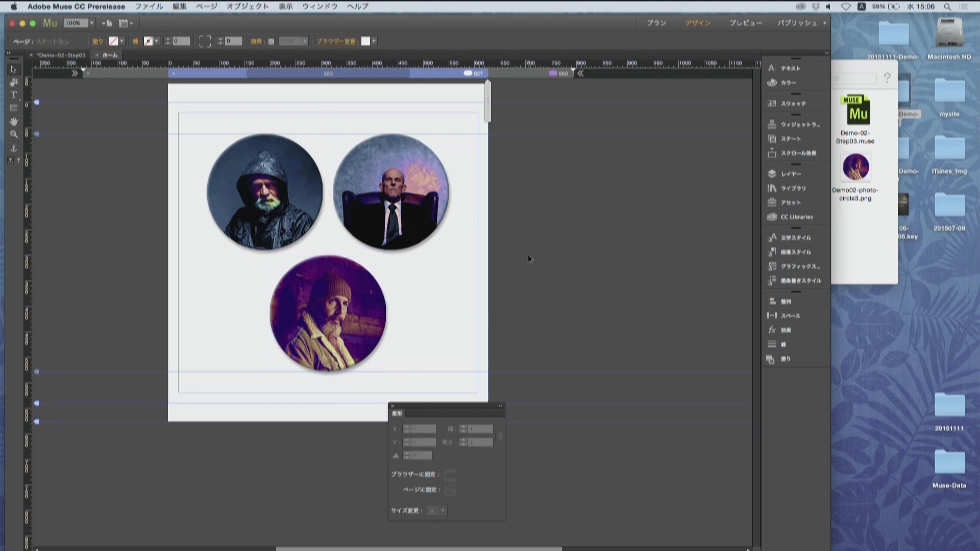
# Set all three photos at the 627 px breakpoint to resize with responsive width and height
pyautogui.moveTo(98, 161); pyautogui.dragTo(550, 334)
pyautogui.rightClick(392, 177)
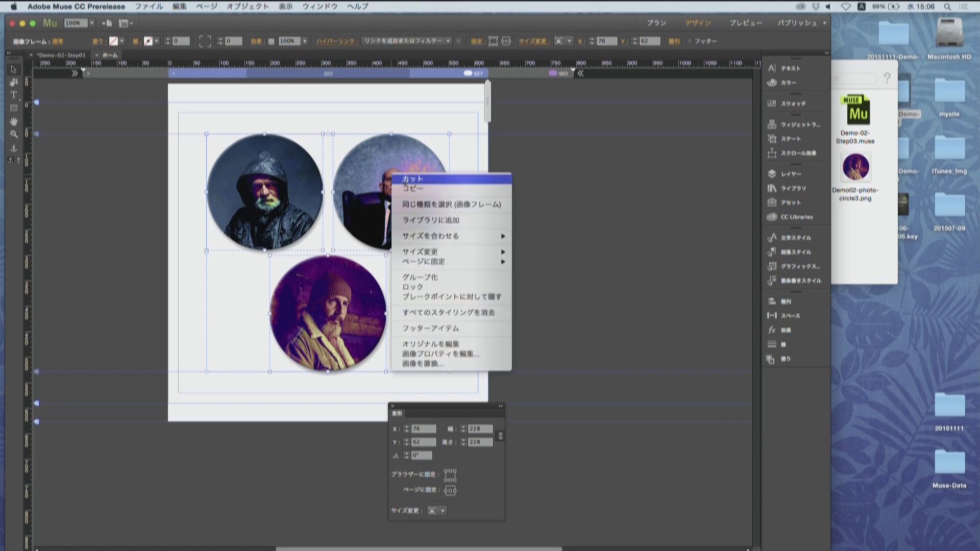
pyautogui.moveTo(435, 252)
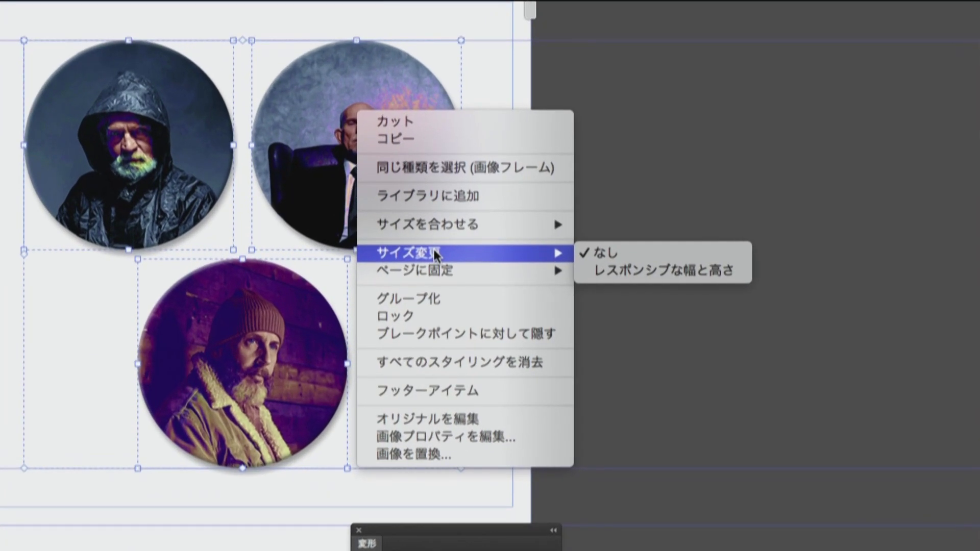
pyautogui.click(624, 273)
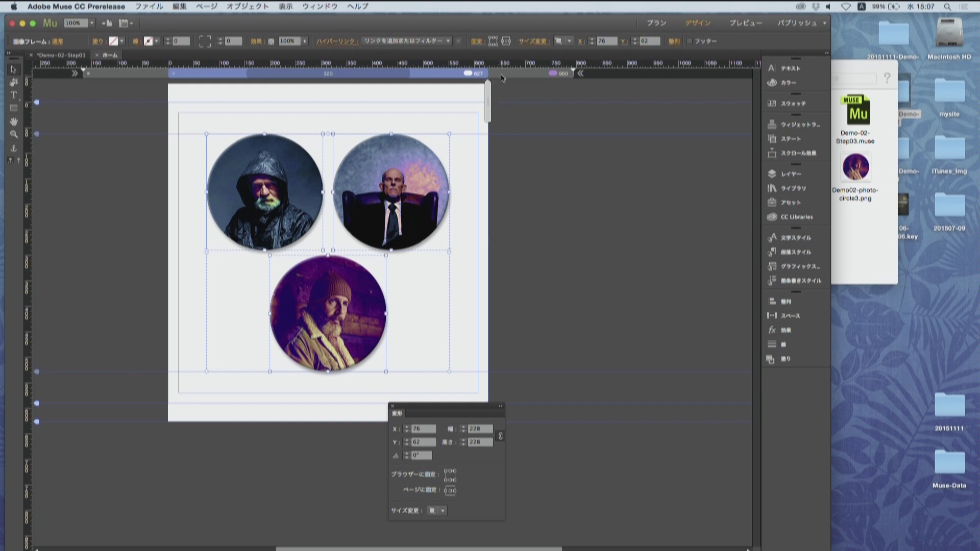
# Switch to the 960 px breakpoint and set its three photos to responsive width and height
pyautogui.click(502, 74)
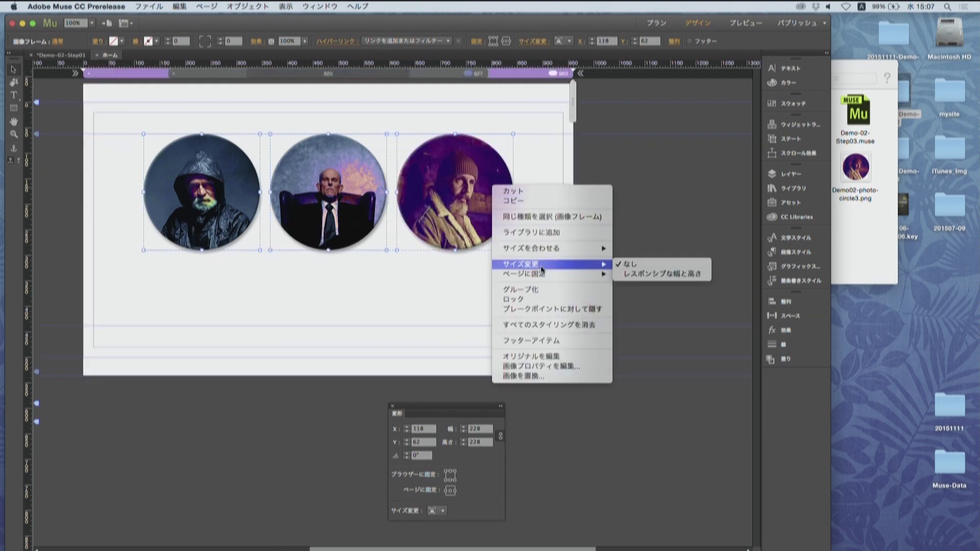
pyautogui.moveTo(541, 265)
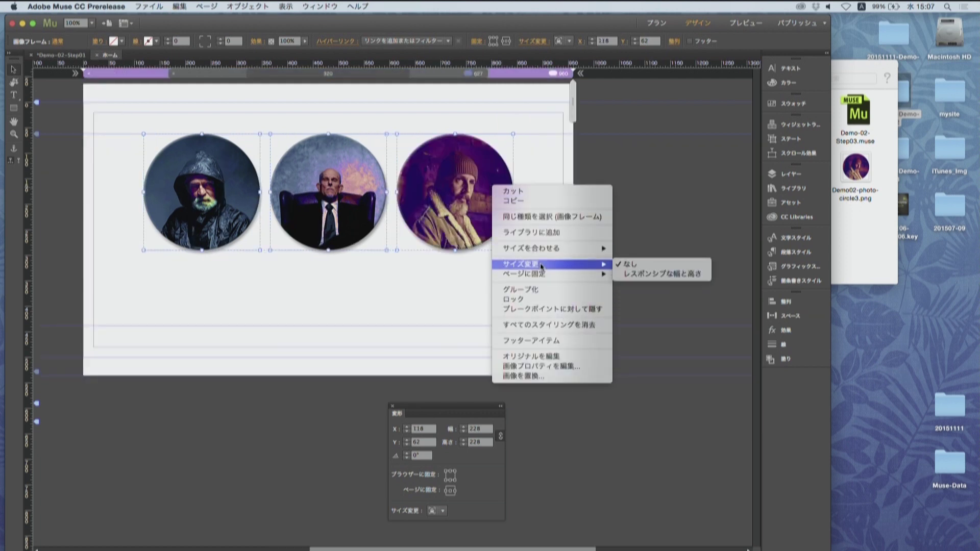
pyautogui.click(680, 275)
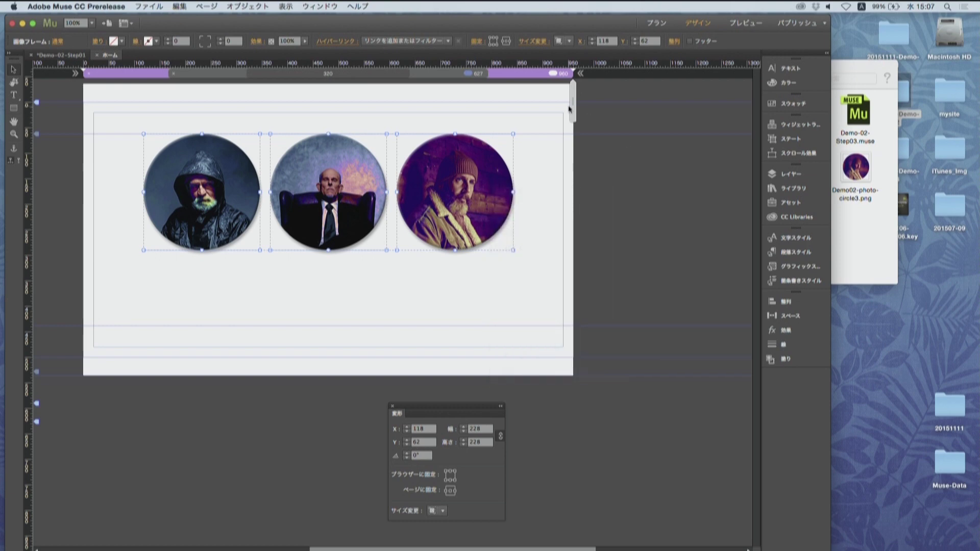
# Return to the 627 px breakpoint and set the resize behaviour of its three photos to none (なし)
pyautogui.moveTo(505, 110)
pyautogui.mouseDown()
pyautogui.moveTo(444, 99)
pyautogui.moveTo(520, 112)
pyautogui.moveTo(393, 105)
pyautogui.moveTo(488, 108)
pyautogui.mouseUp()
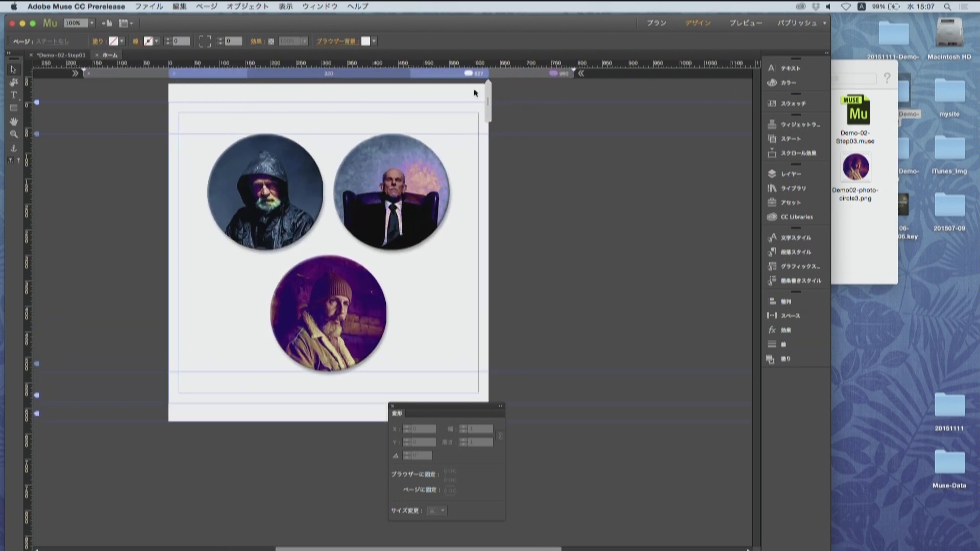
pyautogui.moveTo(172, 158); pyautogui.dragTo(434, 295)
pyautogui.rightClick(401, 200)
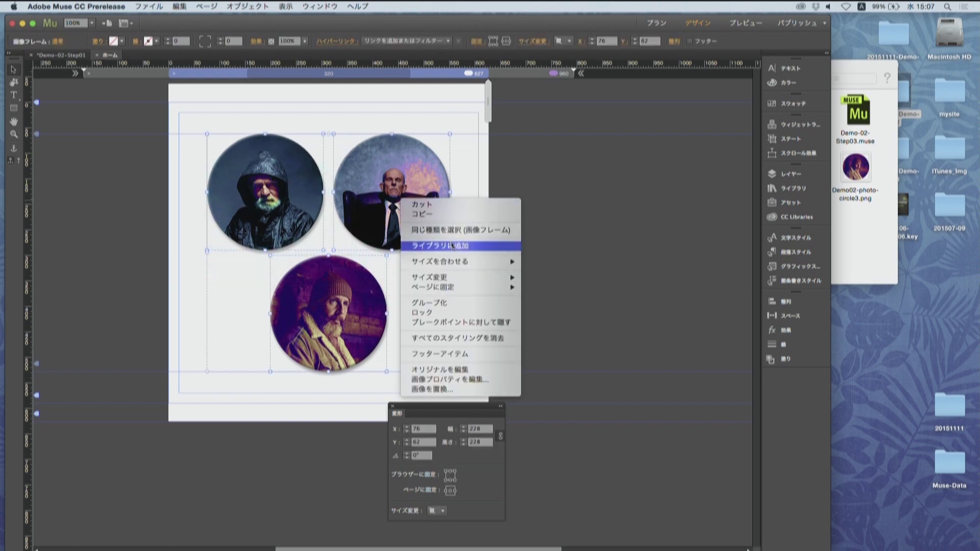
pyautogui.moveTo(455, 284)
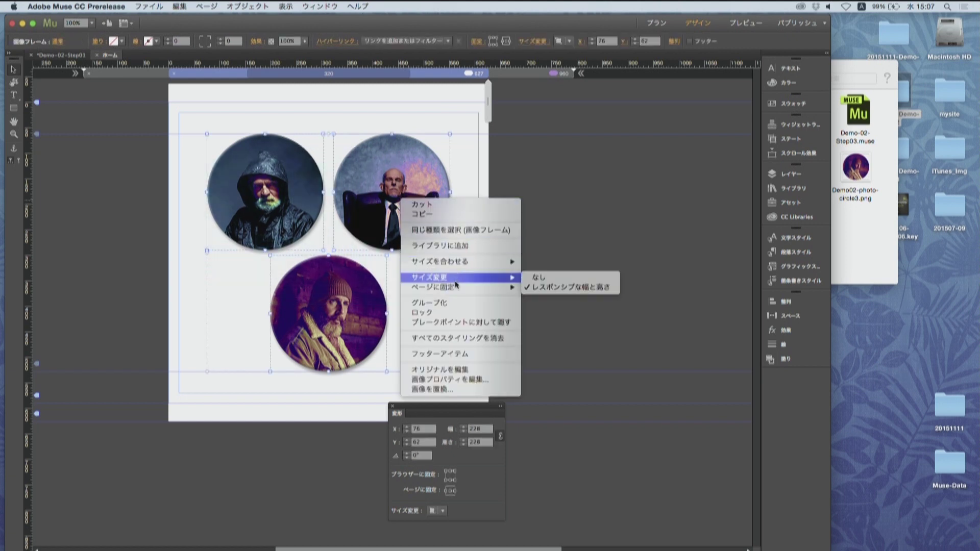
pyautogui.click(547, 282)
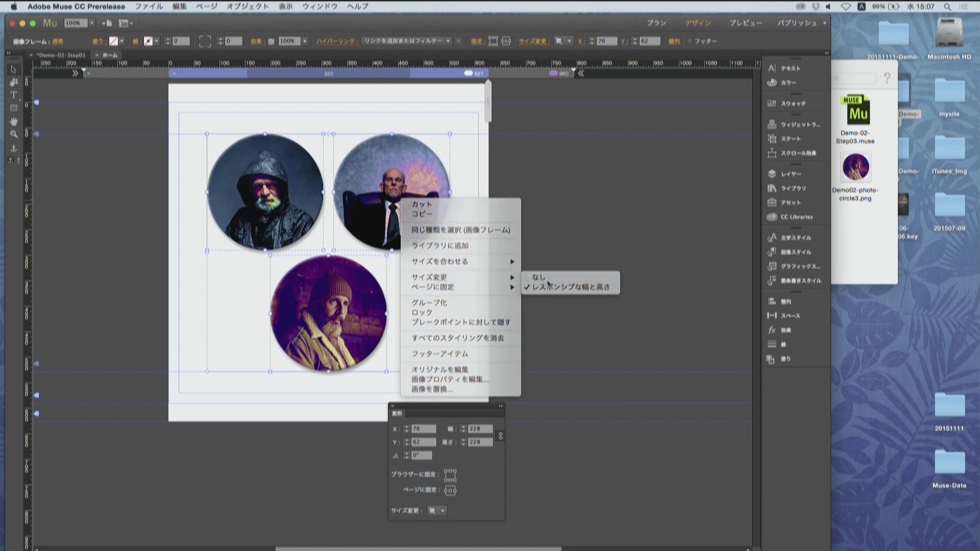
# Add a breakpoint at 423 px and park the second and third photos outside the page, with the transform values moved clear
pyautogui.moveTo(489, 98); pyautogui.dragTo(435, 104)
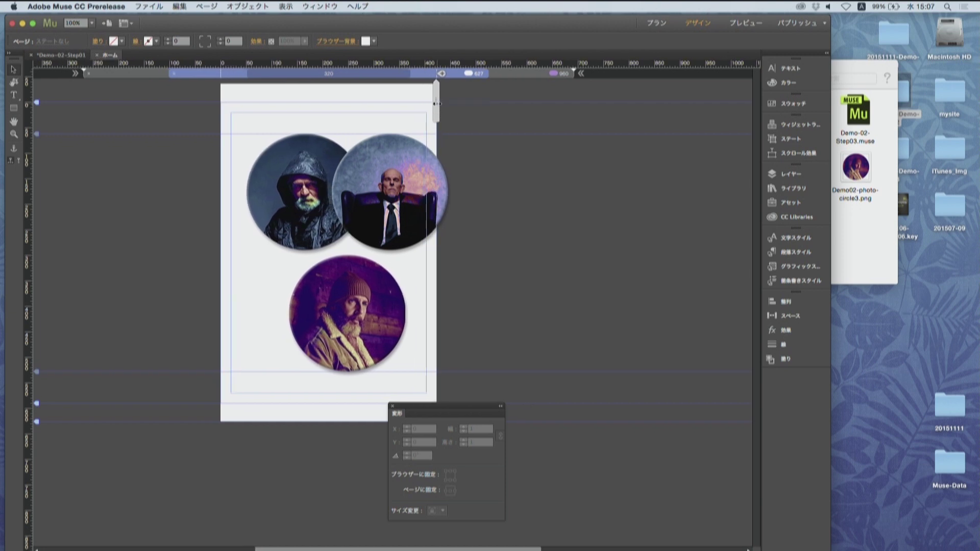
pyautogui.click(442, 74)
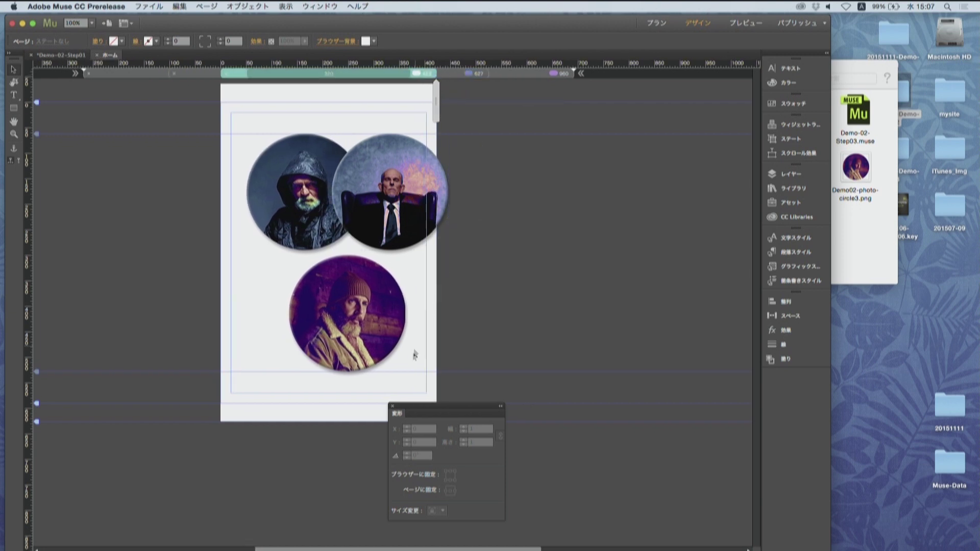
pyautogui.moveTo(422, 420); pyautogui.dragTo(724, 374)
pyautogui.moveTo(332, 289); pyautogui.dragTo(584, 409)
pyautogui.moveTo(408, 203); pyautogui.dragTo(542, 283)
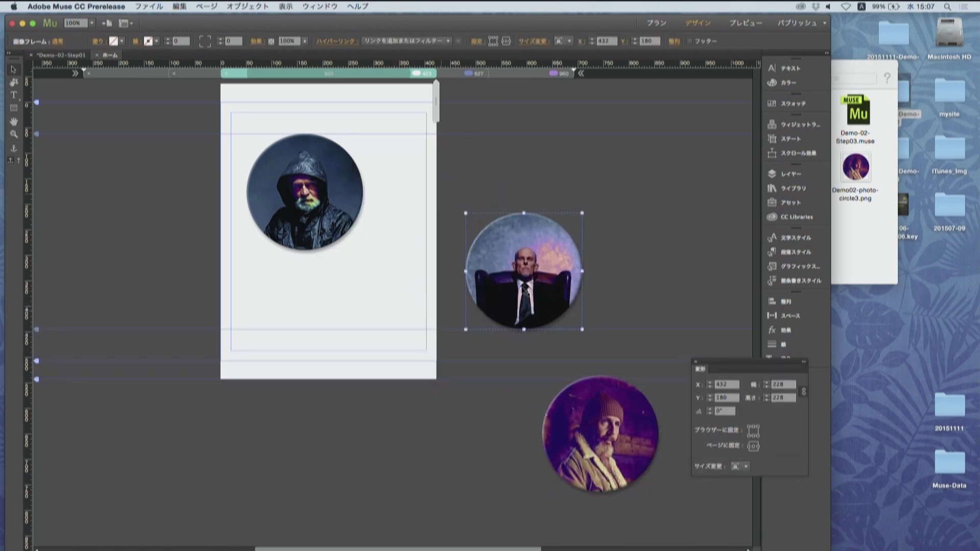
# Stack the three photos in a centred column at X 97, with Y positions 62, 320 and 558
pyautogui.moveTo(298, 200); pyautogui.dragTo(319, 199)
pyautogui.moveTo(496, 262); pyautogui.dragTo(300, 299)
pyautogui.moveTo(605, 395); pyautogui.dragTo(335, 391)
pyautogui.click(329, 353)
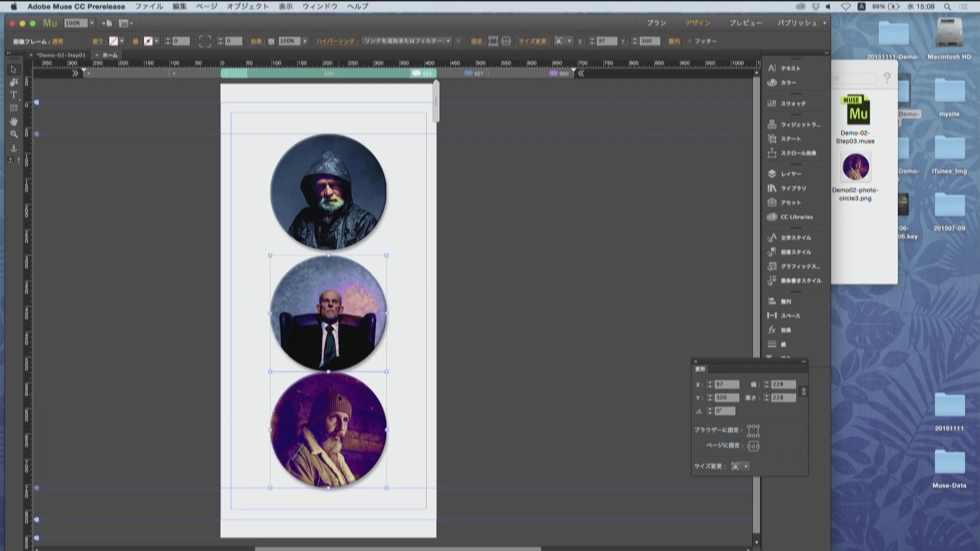
pyautogui.hotkey('shift', 'Down')
pyautogui.hotkey('shift', 'Down')
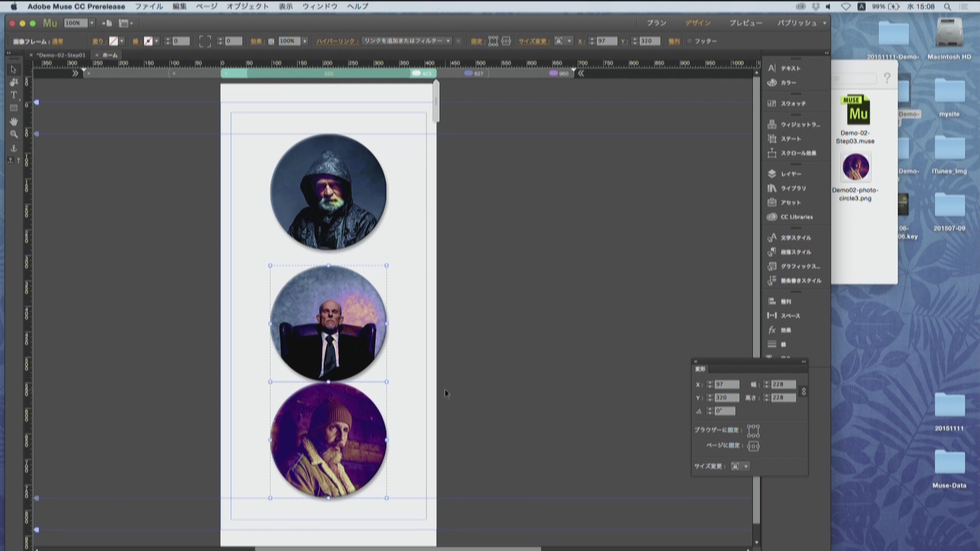
pyautogui.click(341, 430)
pyautogui.hotkey('shift', 'Down')
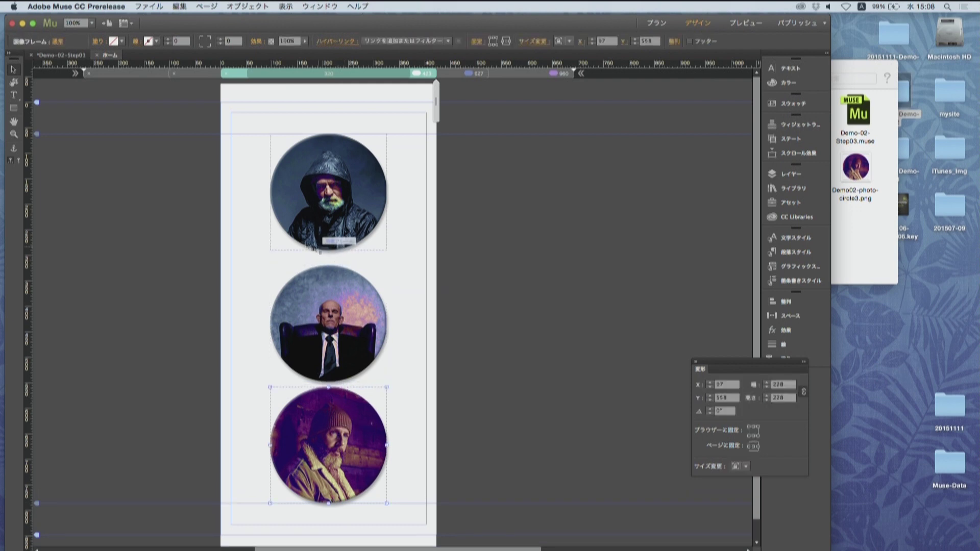
# Set the resize behaviour of all three photos at the 423 px breakpoint to responsive width and height (レスポンシブな幅と高さ)
pyautogui.moveTo(175, 166); pyautogui.dragTo(453, 508)
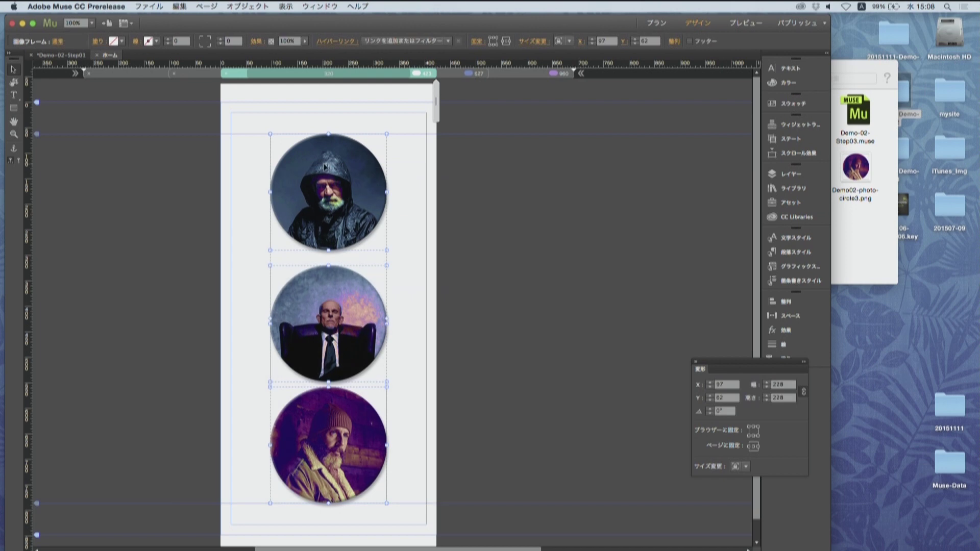
pyautogui.rightClick(325, 167)
pyautogui.moveTo(424, 247)
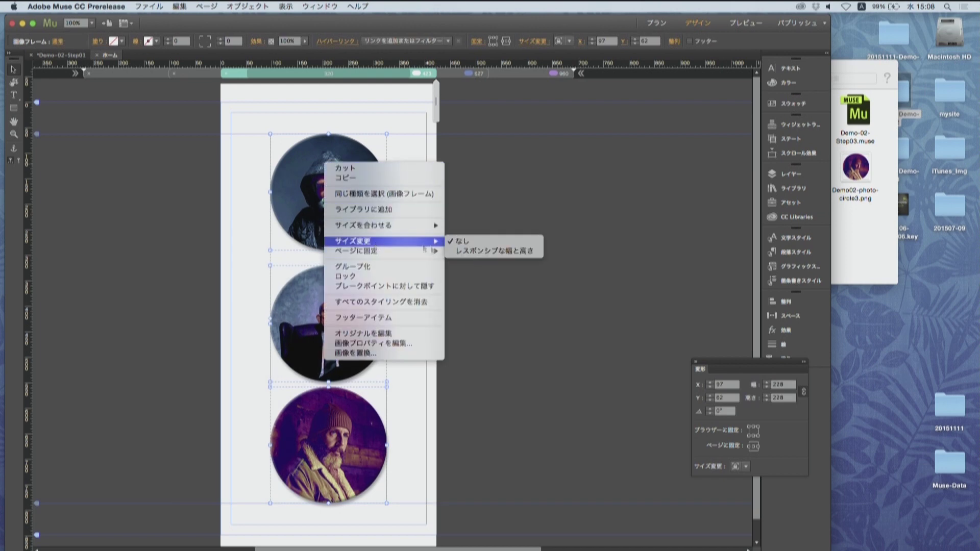
pyautogui.press('Escape')
pyautogui.rightClick(338, 210)
pyautogui.moveTo(389, 276)
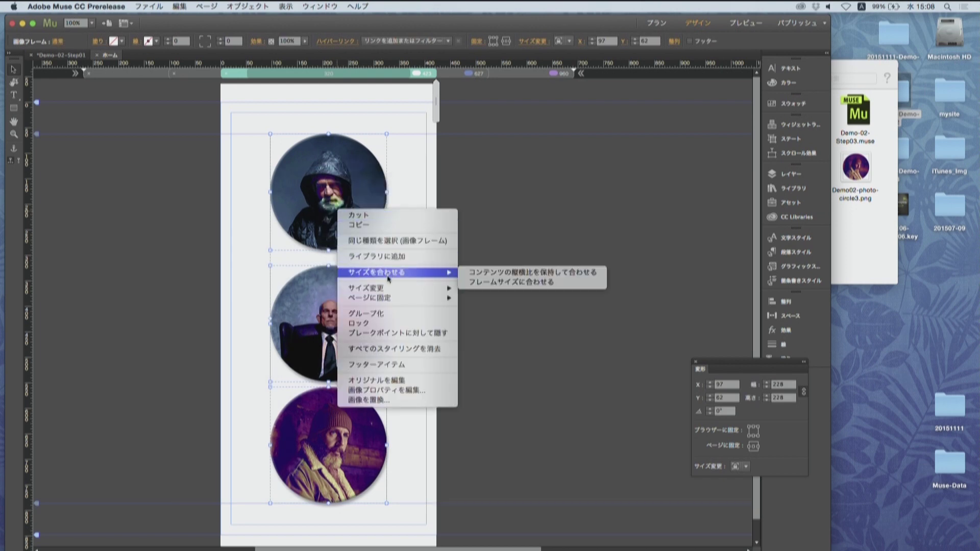
pyautogui.click(505, 298)
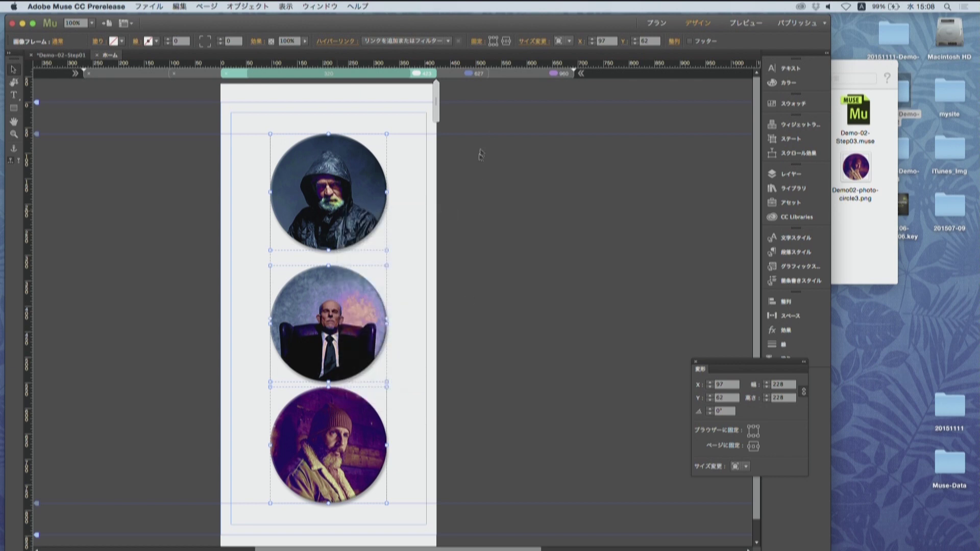
# Switch to the 627 px breakpoint and set its three photos to responsive width and height (レスポンシブな幅と高さ)
pyautogui.click(453, 74)
pyautogui.rightClick(425, 158)
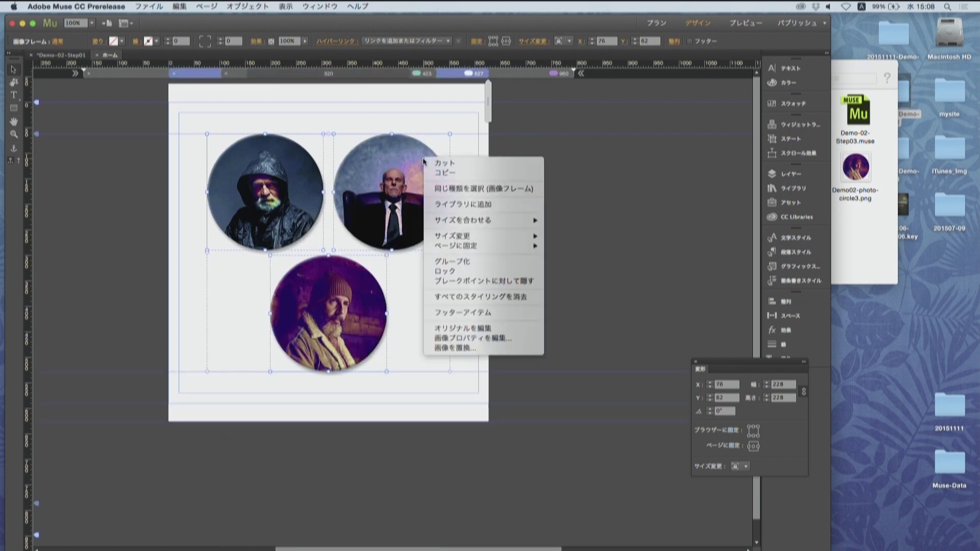
pyautogui.moveTo(481, 236)
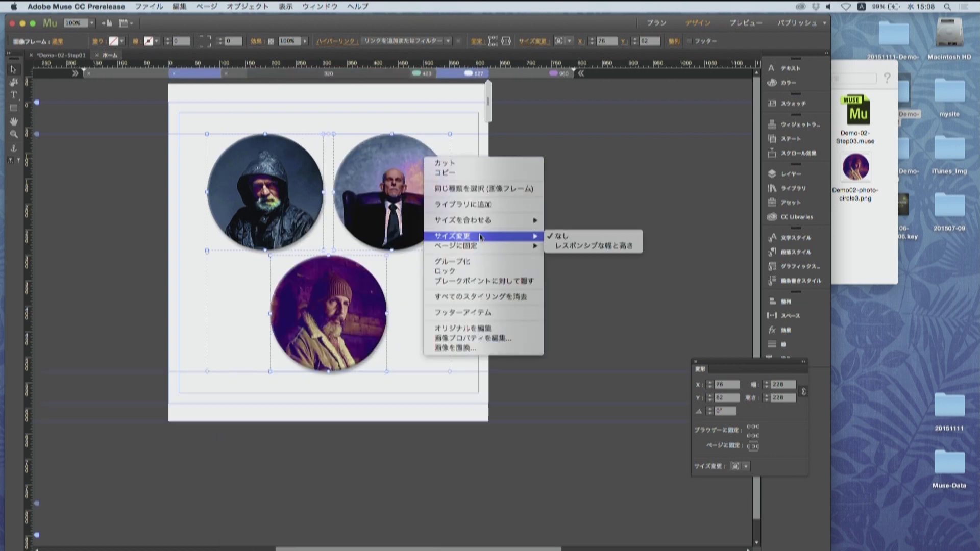
pyautogui.click(566, 249)
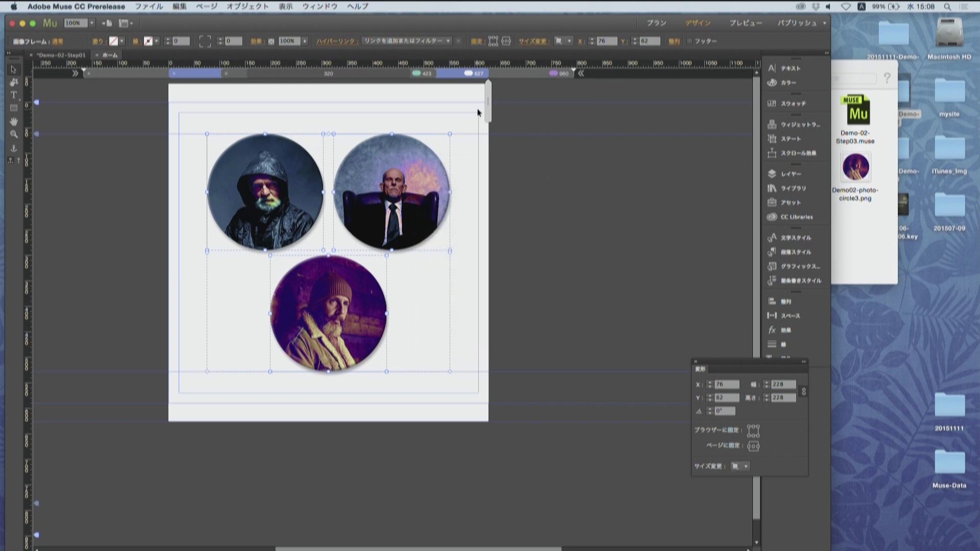
# Widen the page view to 960 px, preview the page in the browser and resize the browser window to check the photo layouts
pyautogui.moveTo(487, 105); pyautogui.dragTo(573, 105)
pyautogui.click(149, 7)
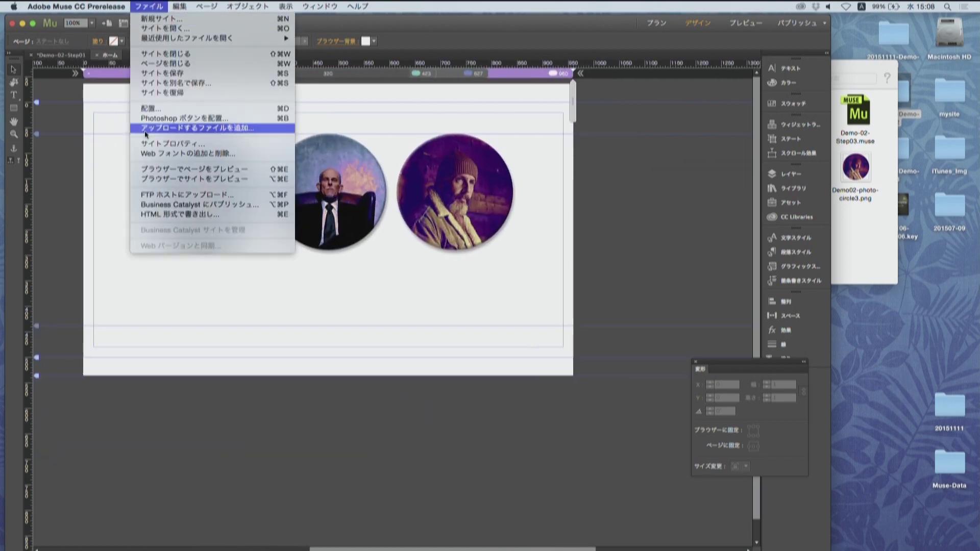
pyautogui.click(192, 169)
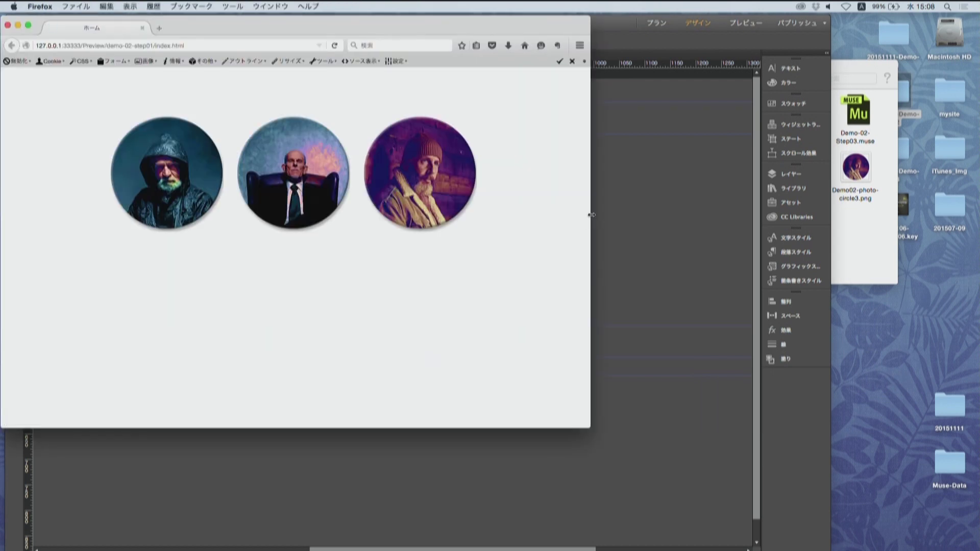
pyautogui.moveTo(591, 214); pyautogui.dragTo(576, 255)
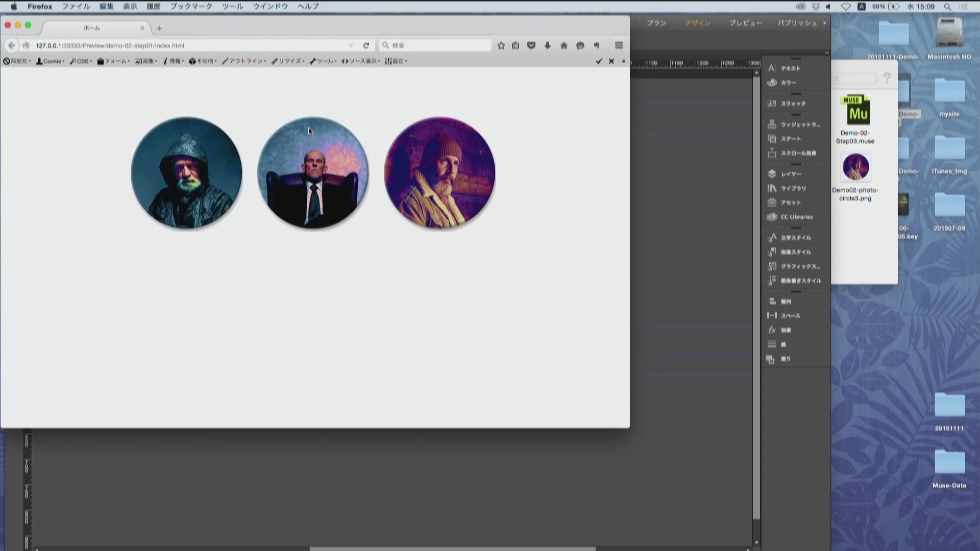
# Return to Muse and close the Home page and the Demo-02-Step01 site without saving the changes
pyautogui.press('super+Tab')
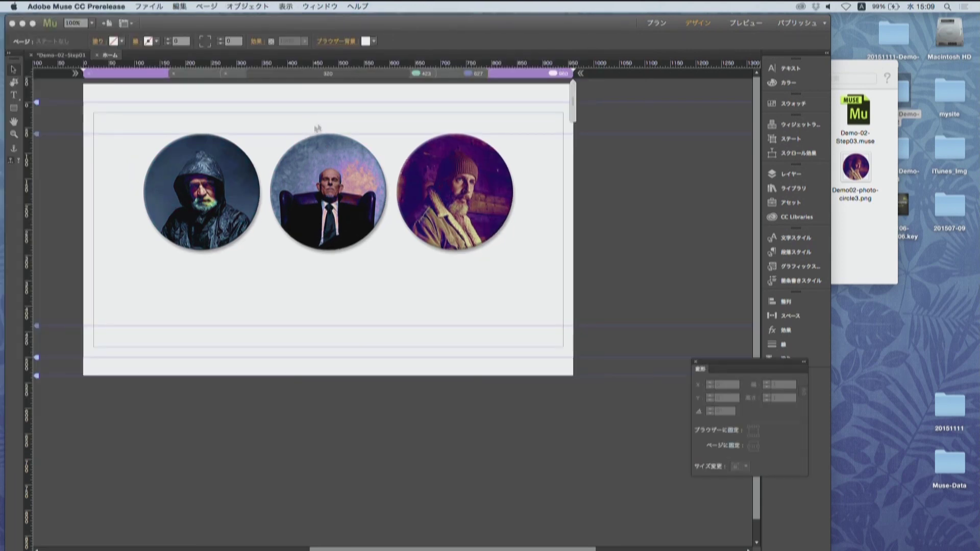
pyautogui.click(96, 56)
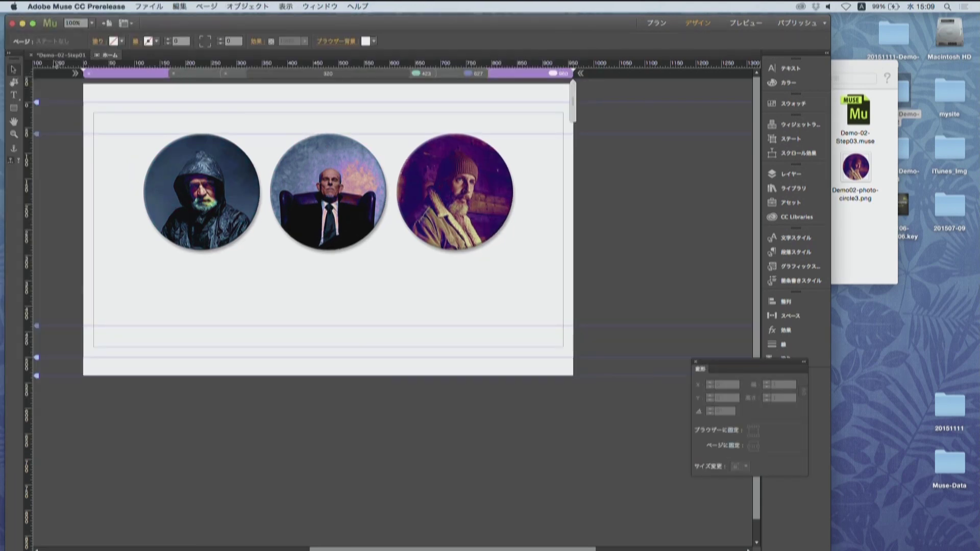
pyautogui.click(31, 56)
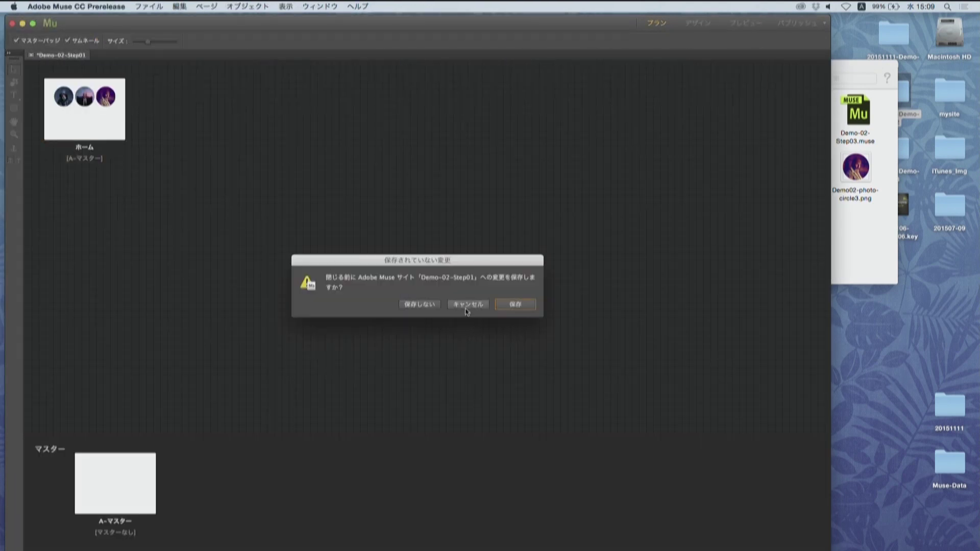
pyautogui.click(419, 304)
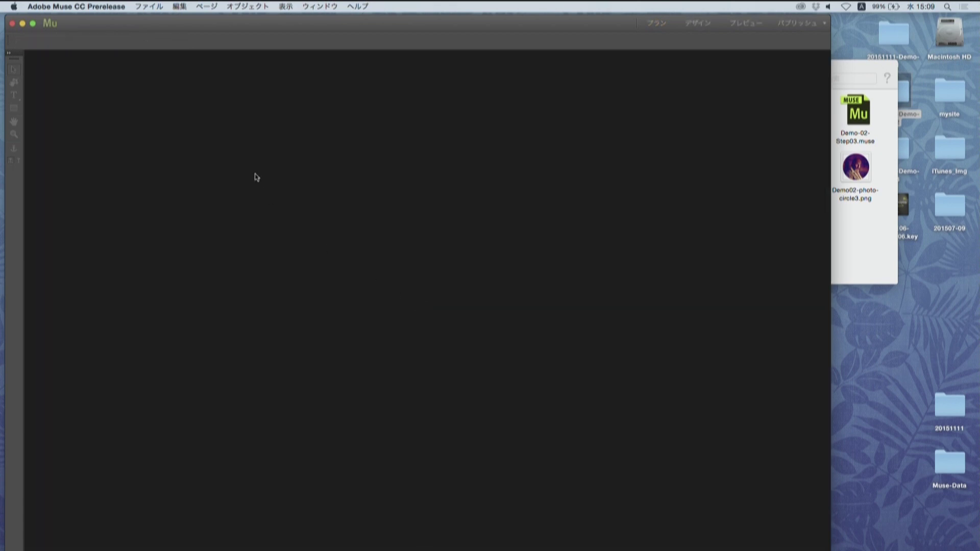
# Create a new fluid-width site with a maximum page width of 960 and open its Home page for design
pyautogui.click(143, 6)
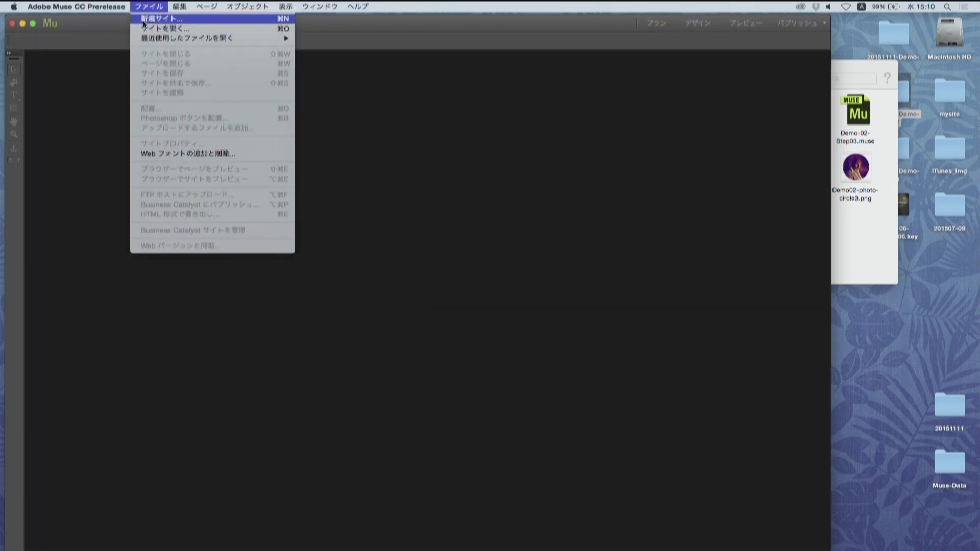
pyautogui.click(145, 23)
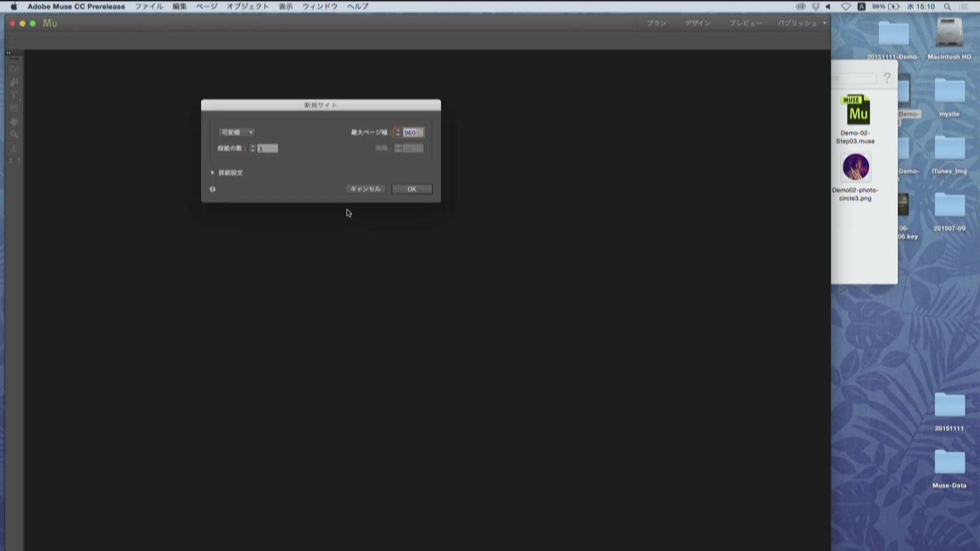
pyautogui.click(412, 189)
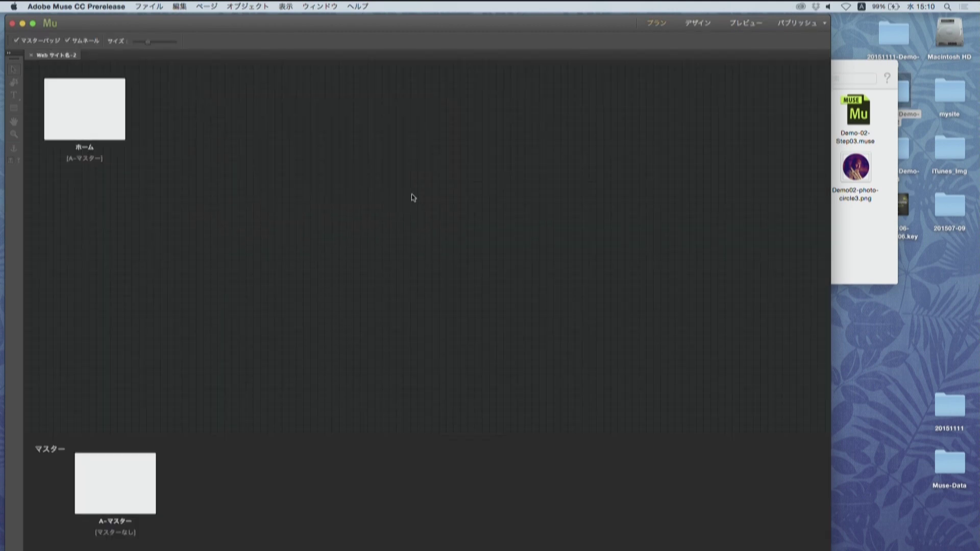
pyautogui.moveTo(87, 116)
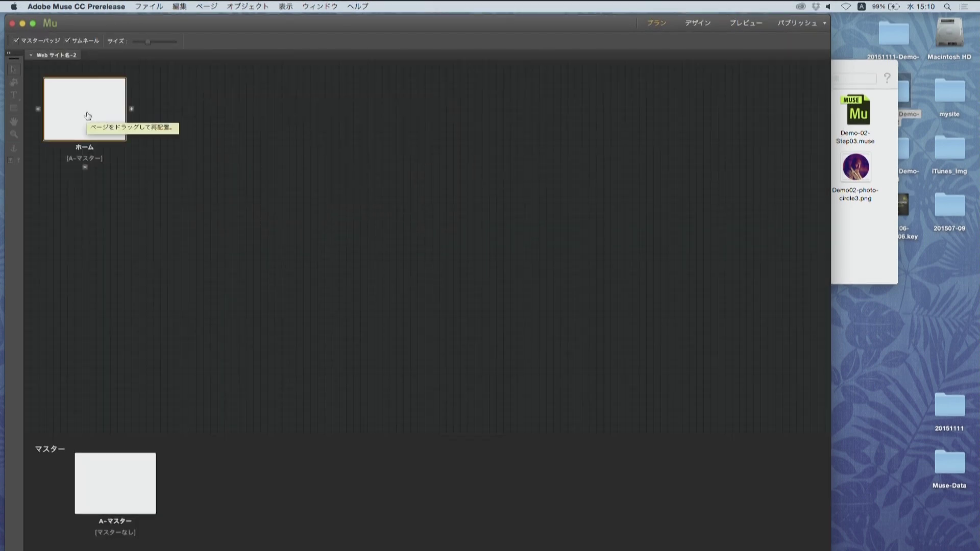
pyautogui.doubleClick(88, 116)
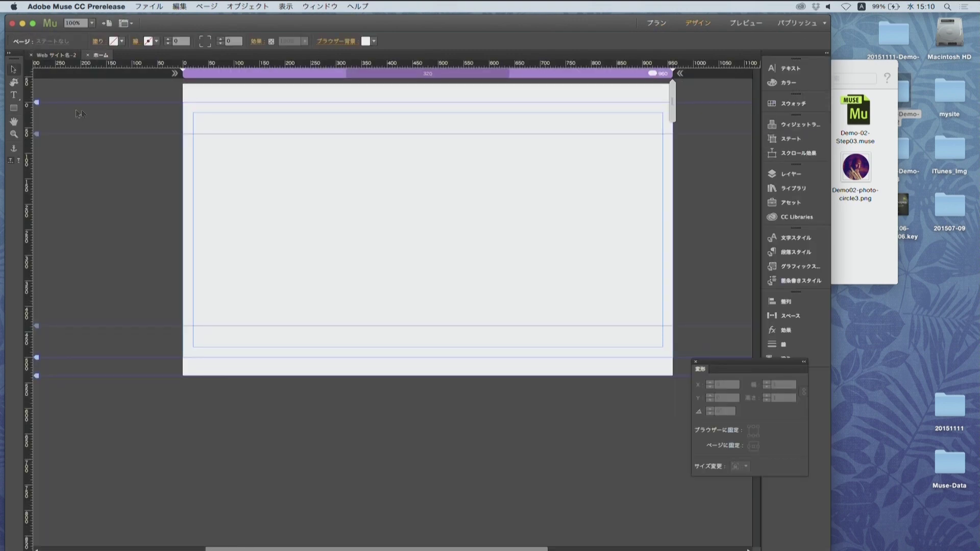
# Place index.oam from the モーションディスプレイのOAM folder in 20151111-Demo-No3 on the page at about X 60, Y 89
pyautogui.click(149, 6)
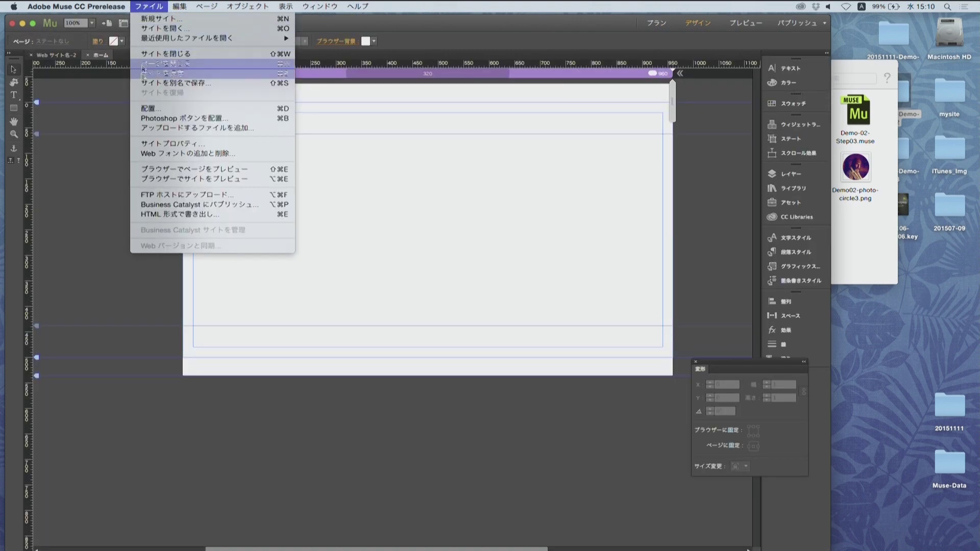
pyautogui.click(144, 112)
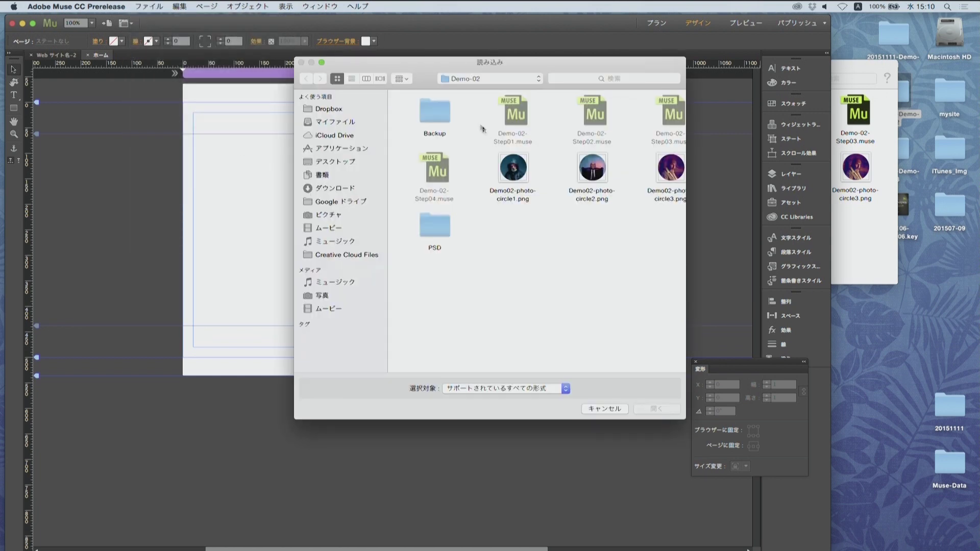
pyautogui.click(482, 80)
pyautogui.click(483, 90)
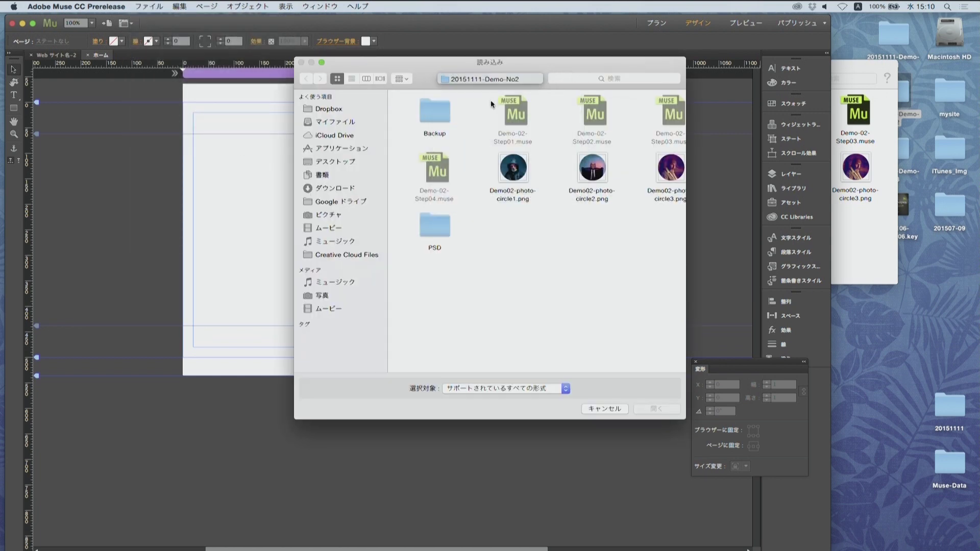
pyautogui.click(496, 80)
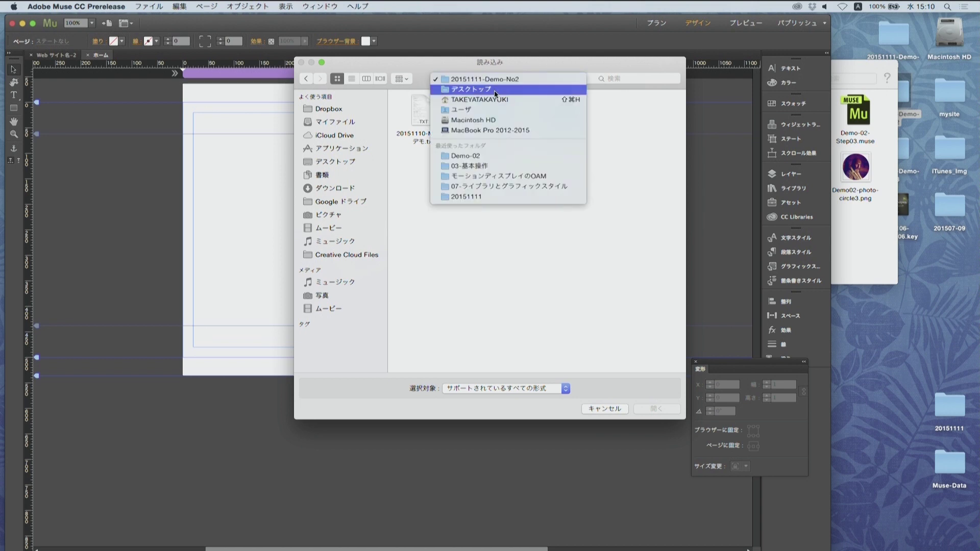
pyautogui.click(498, 89)
pyautogui.doubleClick(512, 170)
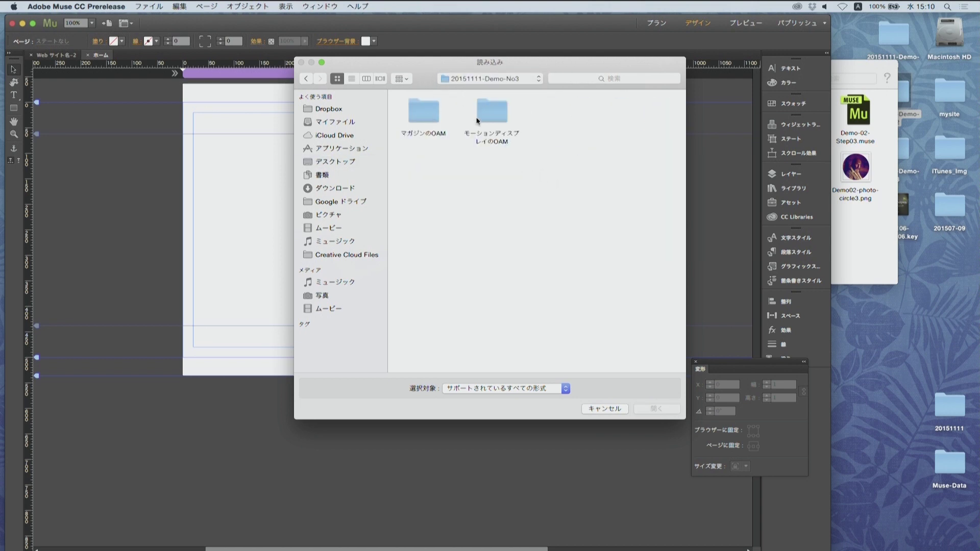
pyautogui.doubleClick(477, 121)
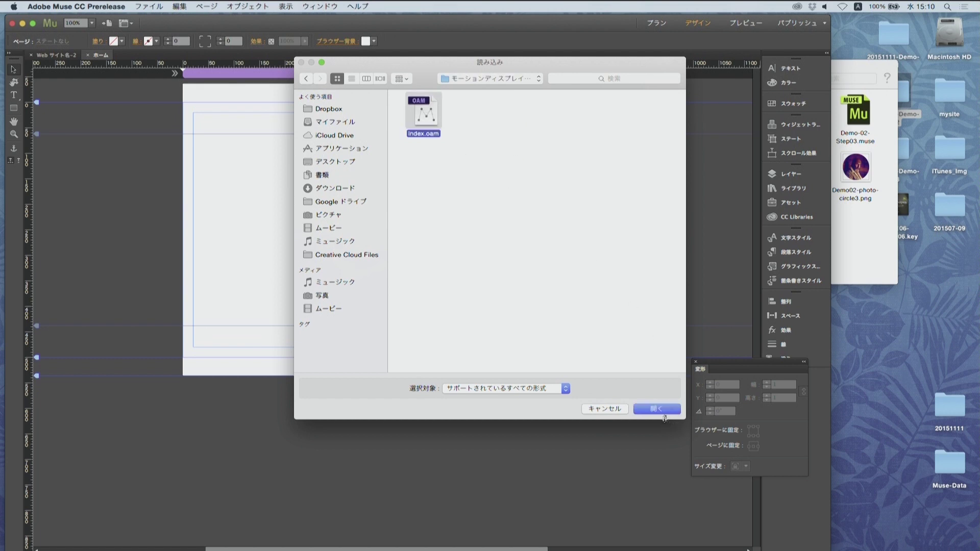
pyautogui.click(659, 410)
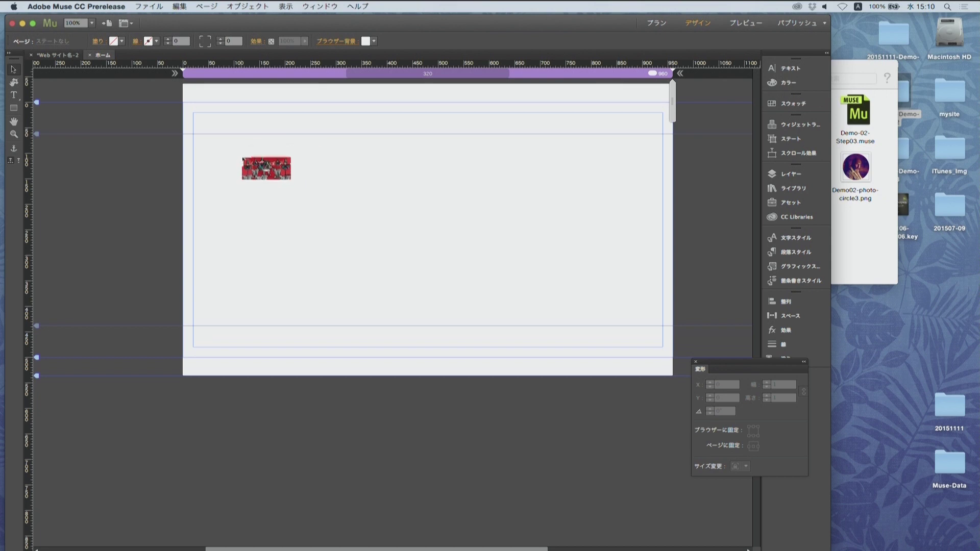
pyautogui.click(214, 149)
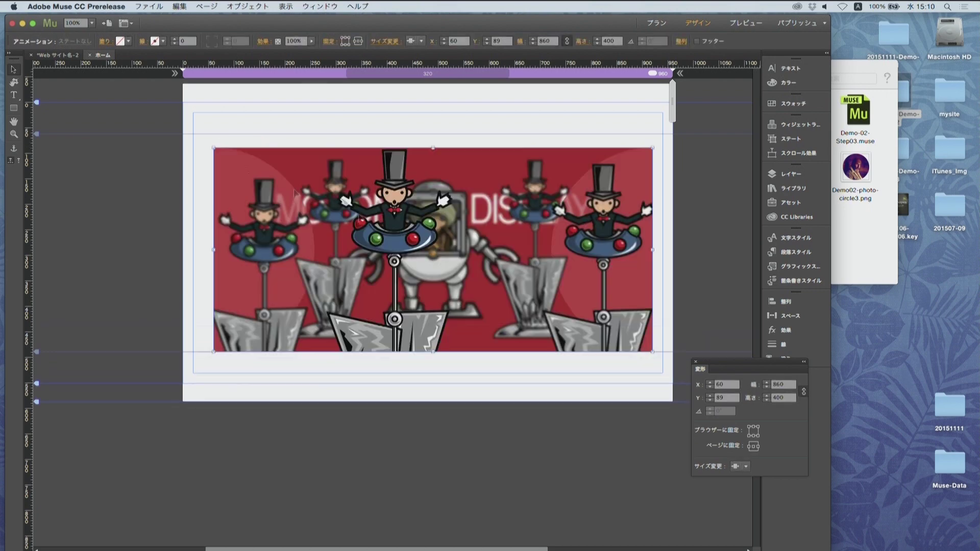
# Move the animation to about X 46, Y 0 and raise the top-of-page guide to 0 px
pyautogui.moveTo(465, 241); pyautogui.dragTo(428, 182)
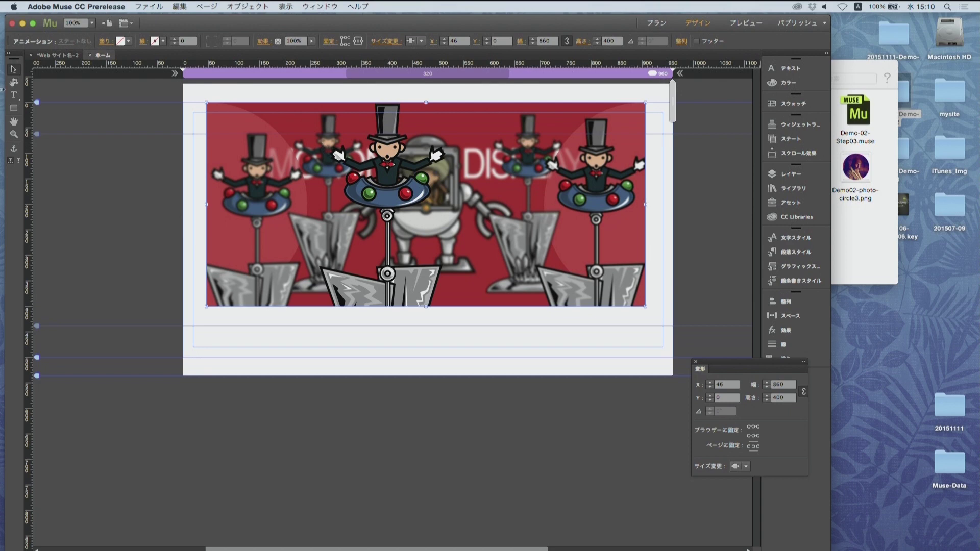
pyautogui.moveTo(37, 103); pyautogui.dragTo(43, 82)
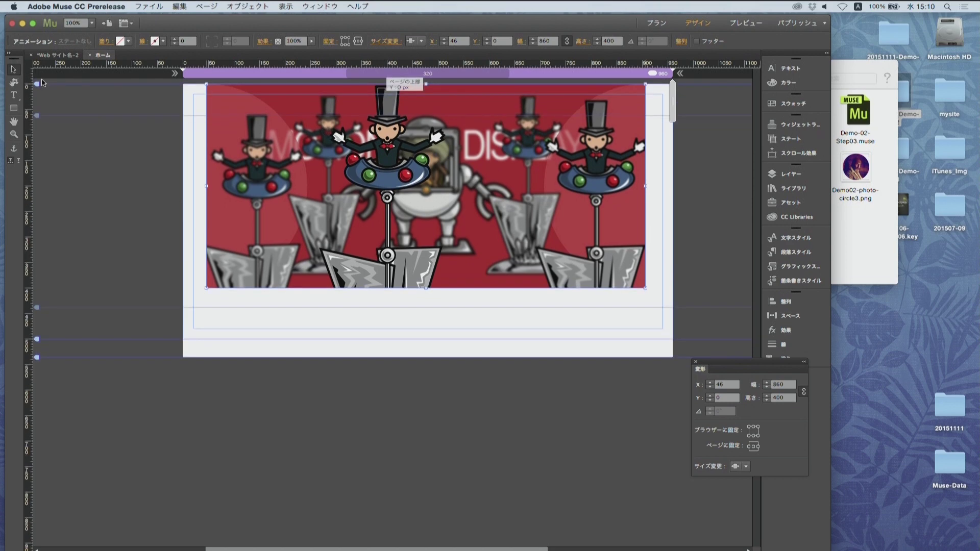
# Set the browser background to the red sampled from the animation's backdrop
pyautogui.click(730, 211)
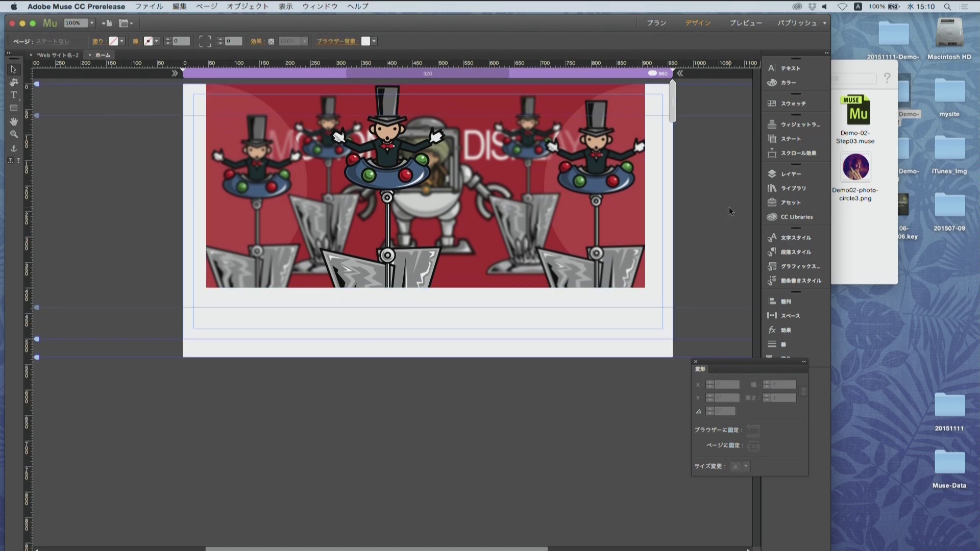
pyautogui.click(375, 42)
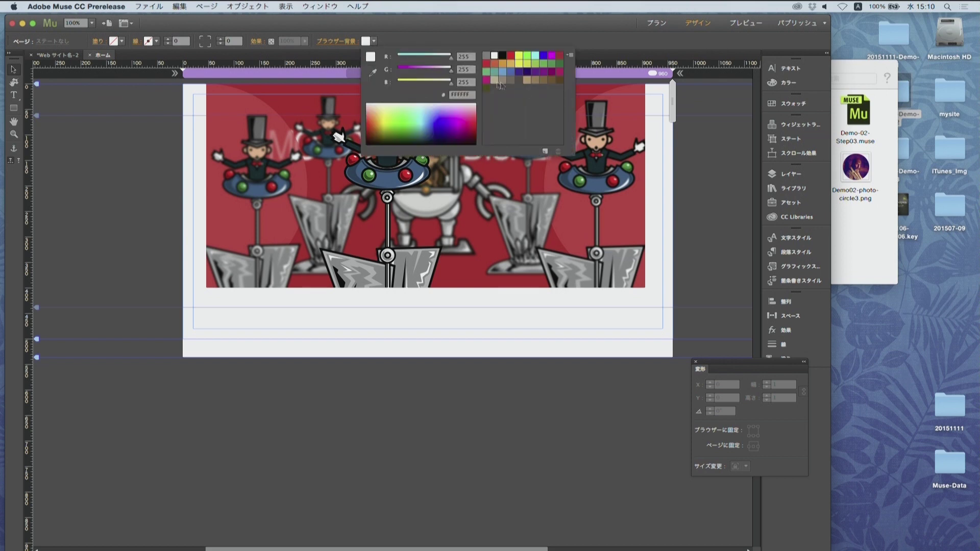
pyautogui.click(300, 93)
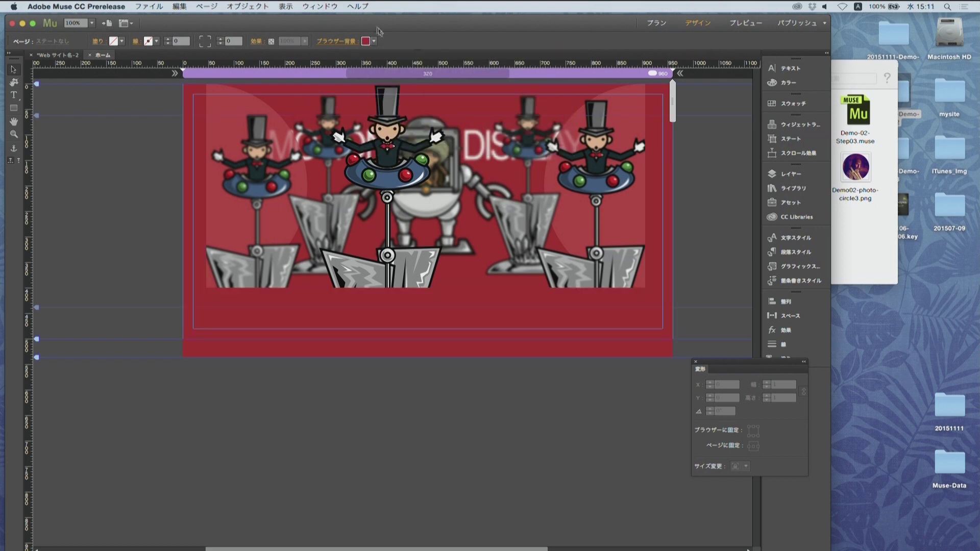
# Preview the animation page in the browser and quit the browser
pyautogui.click(152, 4)
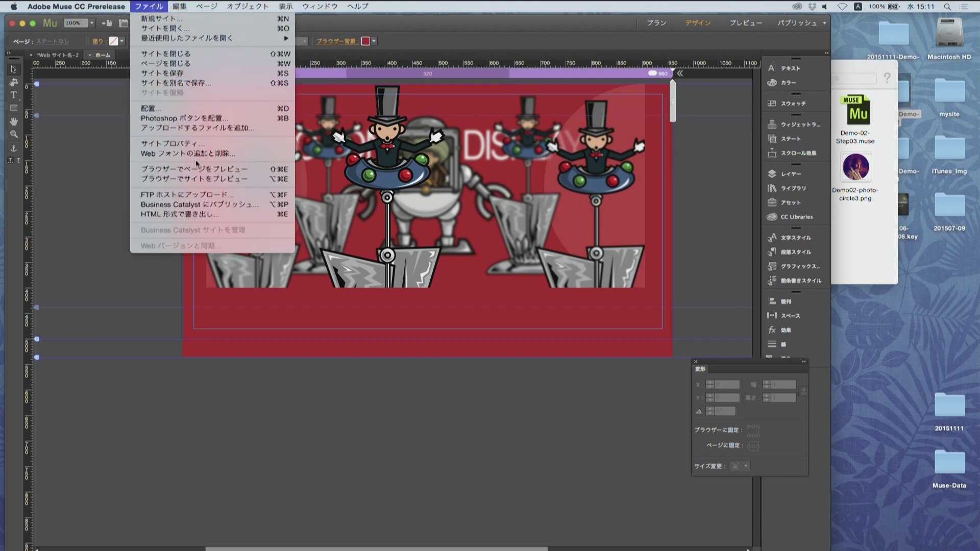
pyautogui.click(179, 165)
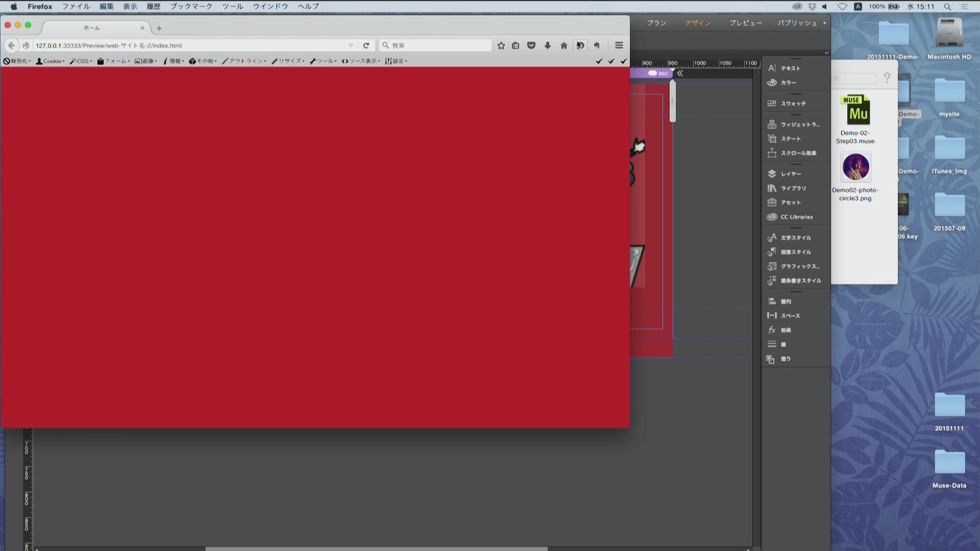
pyautogui.press('super+q')
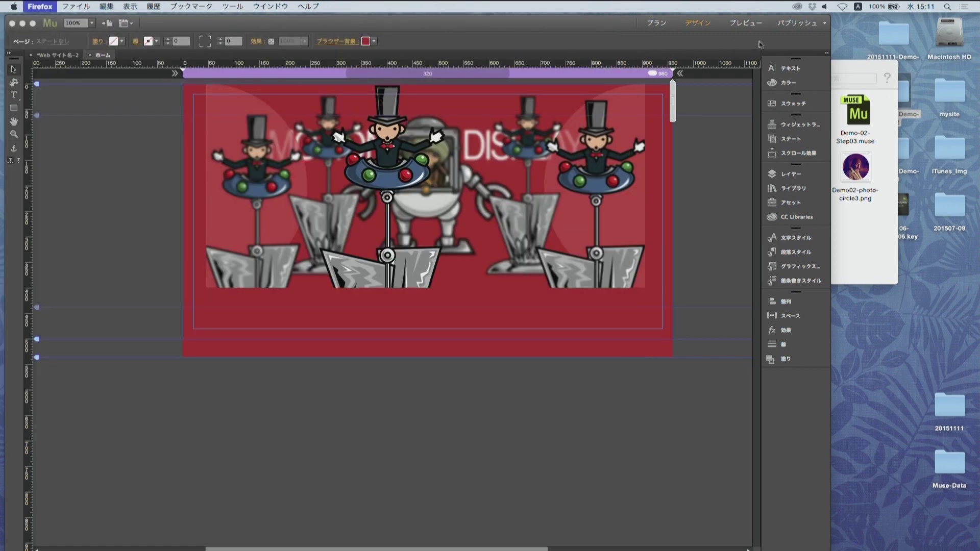
# Preview the animation page within Muse at narrower and wider window widths, and return to the home page's design view in a widened window
pyautogui.click(746, 23)
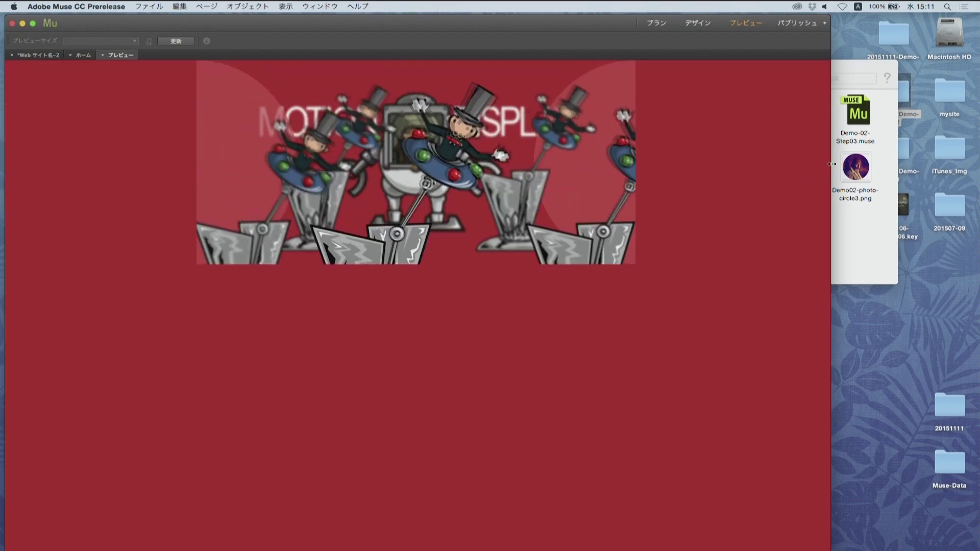
pyautogui.moveTo(831, 165); pyautogui.dragTo(330, 144)
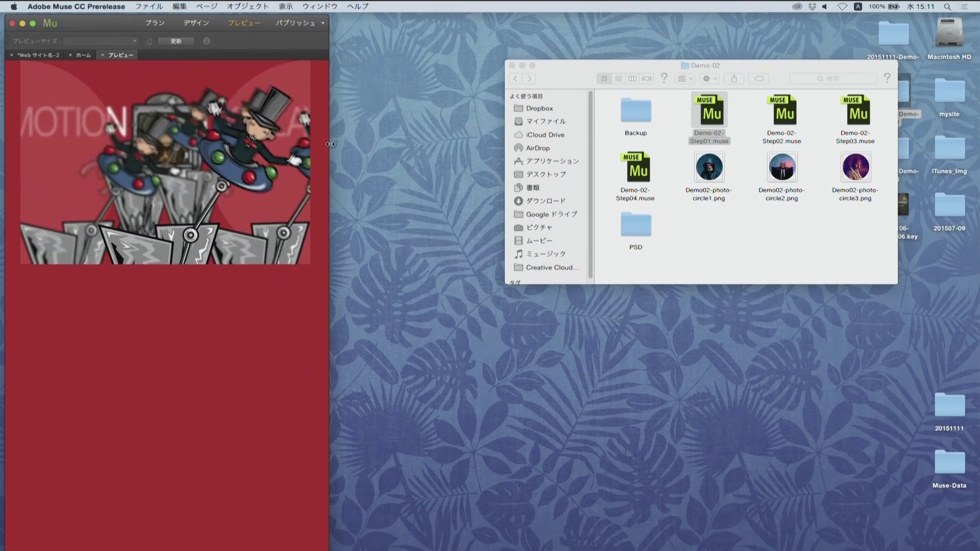
pyautogui.moveTo(330, 145); pyautogui.dragTo(665, 151)
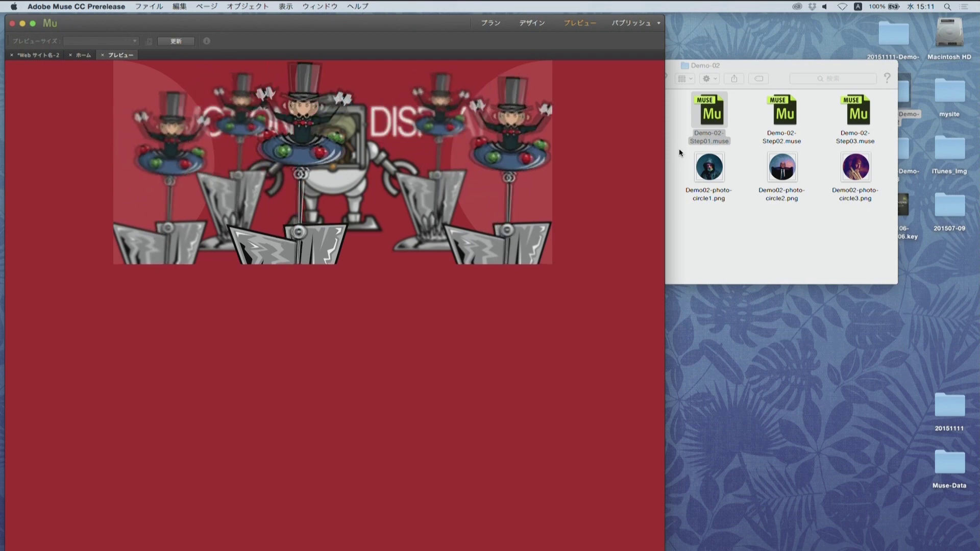
pyautogui.click(91, 57)
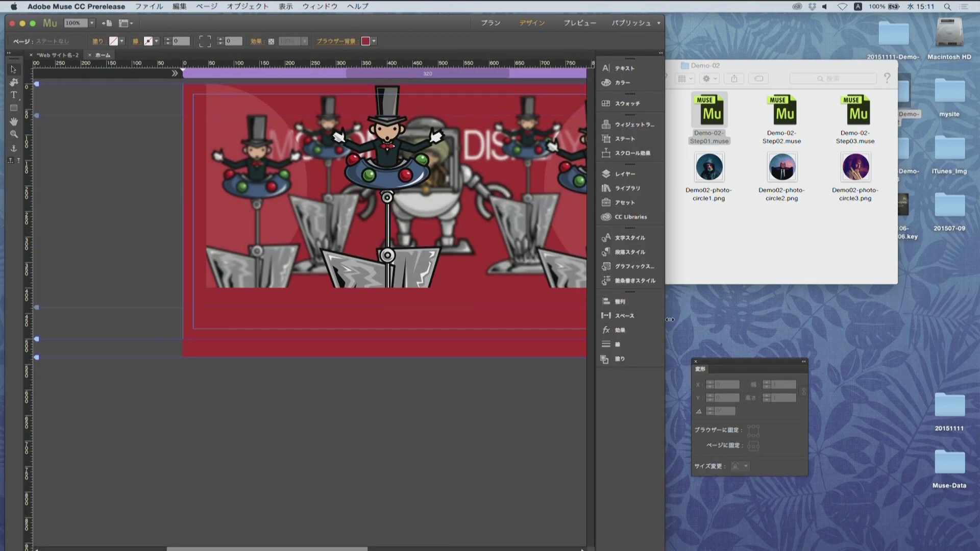
pyautogui.moveTo(666, 319); pyautogui.dragTo(851, 336)
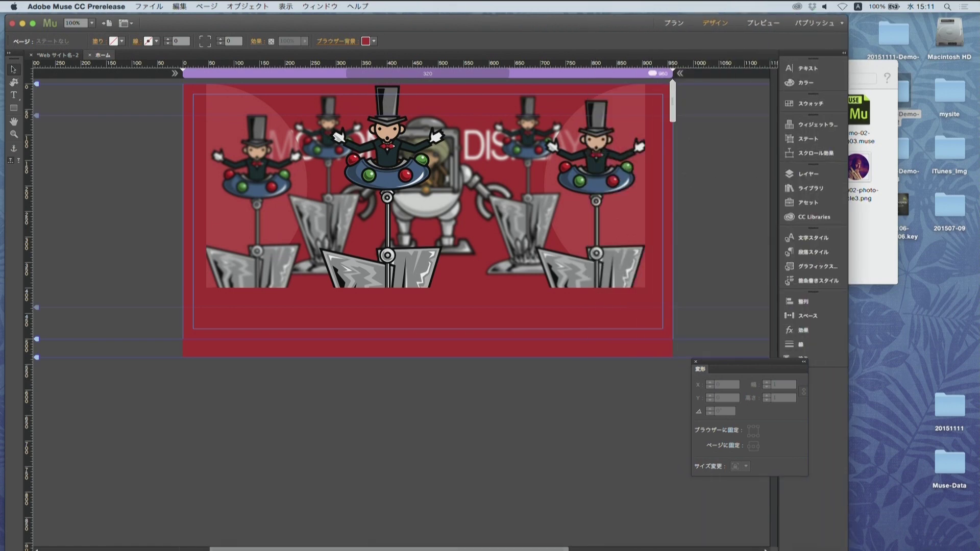
# Switch to 20151106-AdobeLive-06.key in Keynote, play the slideshow from the 基本テクニックを覚えよう! list slide, and advance one slide
pyautogui.moveTo(838, 536)
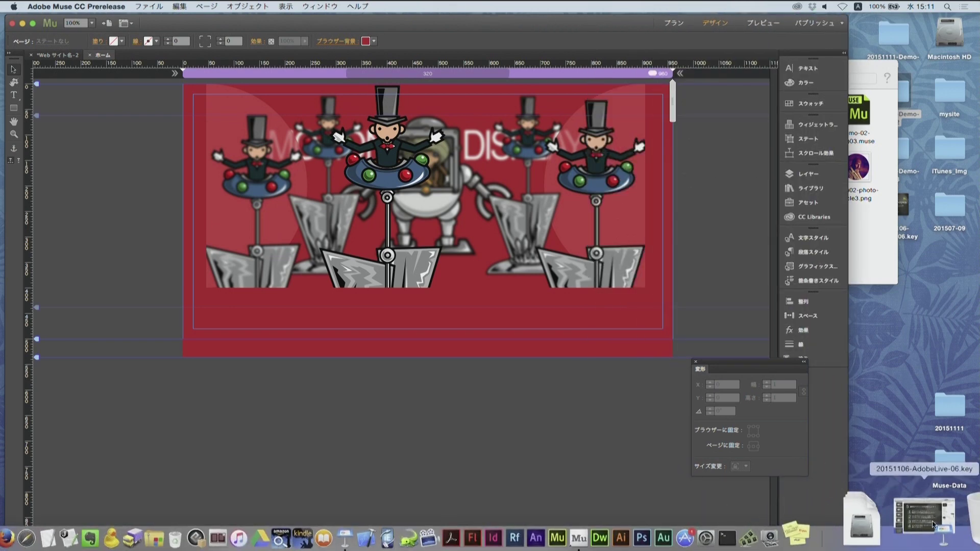
pyautogui.click(934, 524)
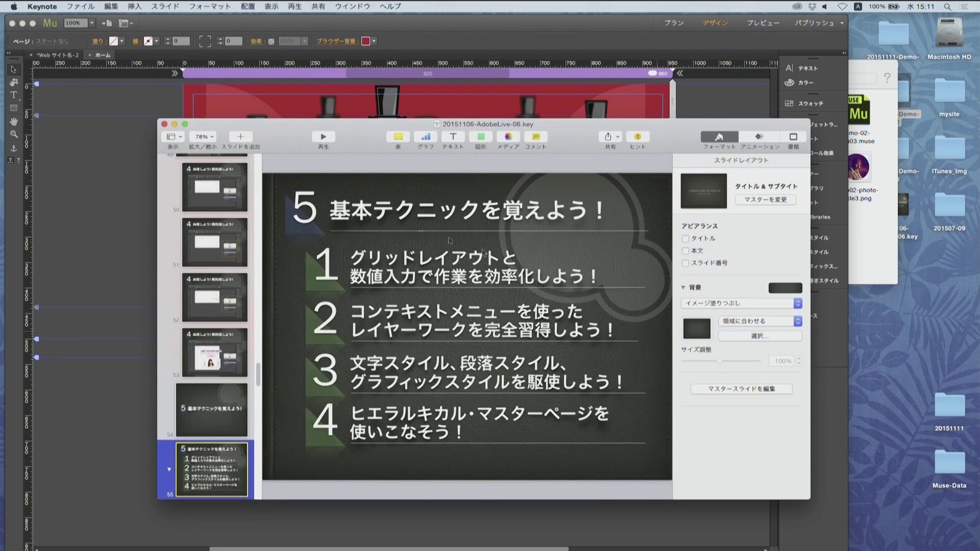
pyautogui.click(323, 137)
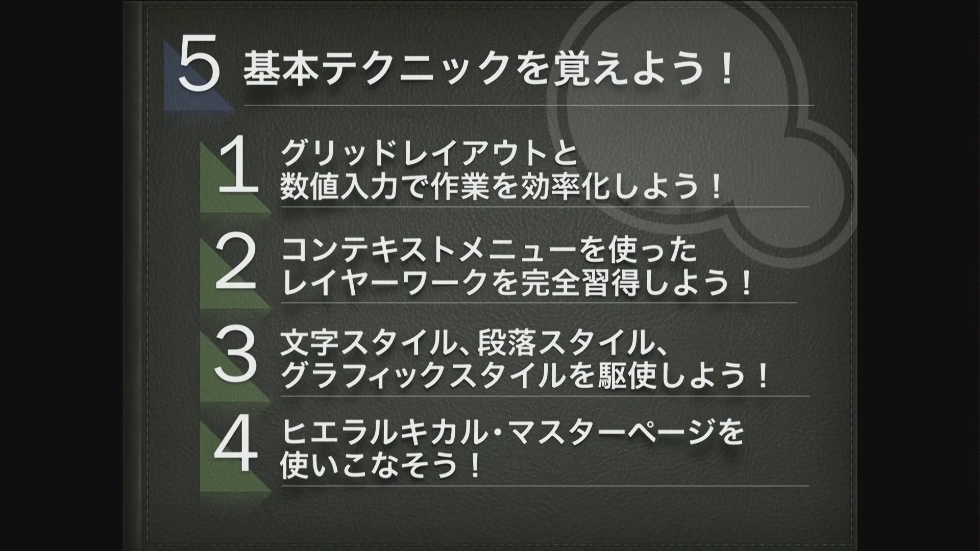
pyautogui.press('Right')
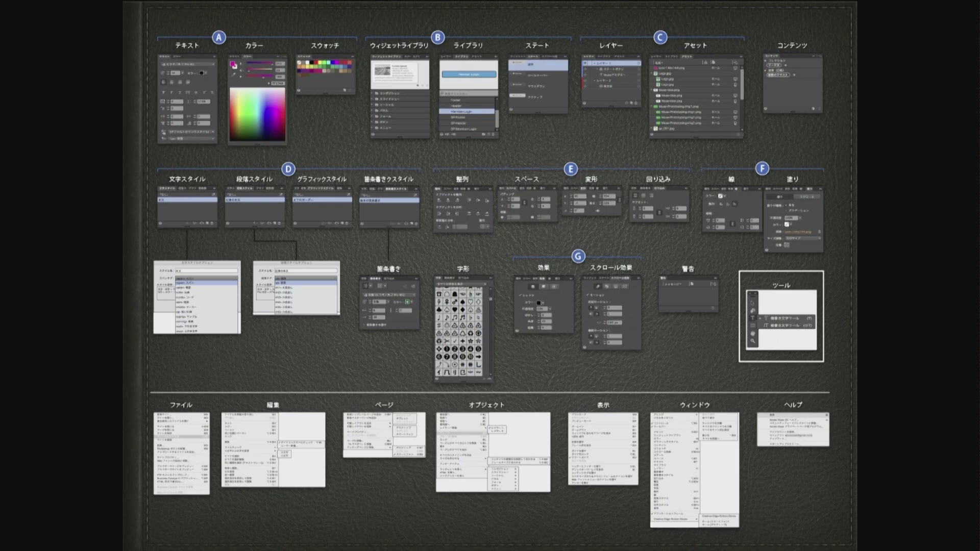